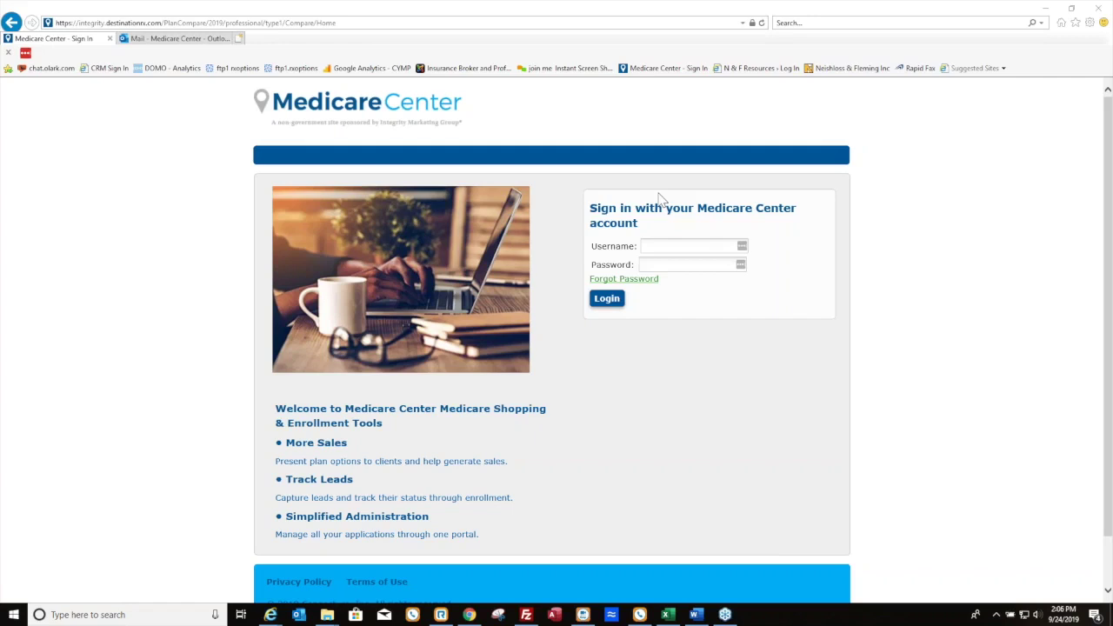
Sign in to Medicare Center with the agent's username and password
left_click(686, 251)
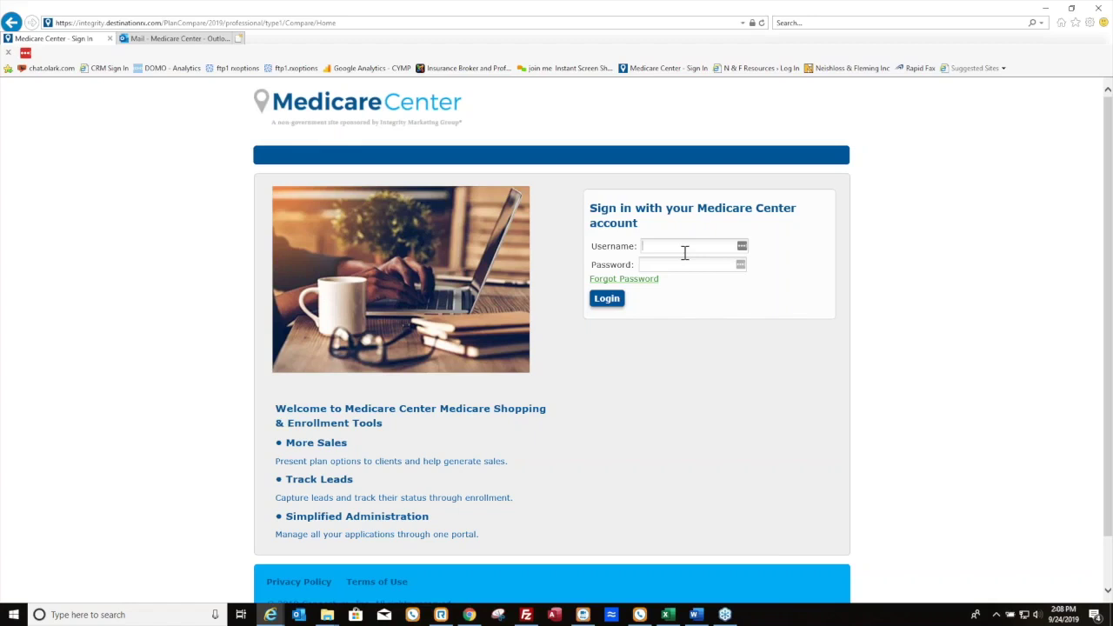
type("justintes**********")
key("Return")
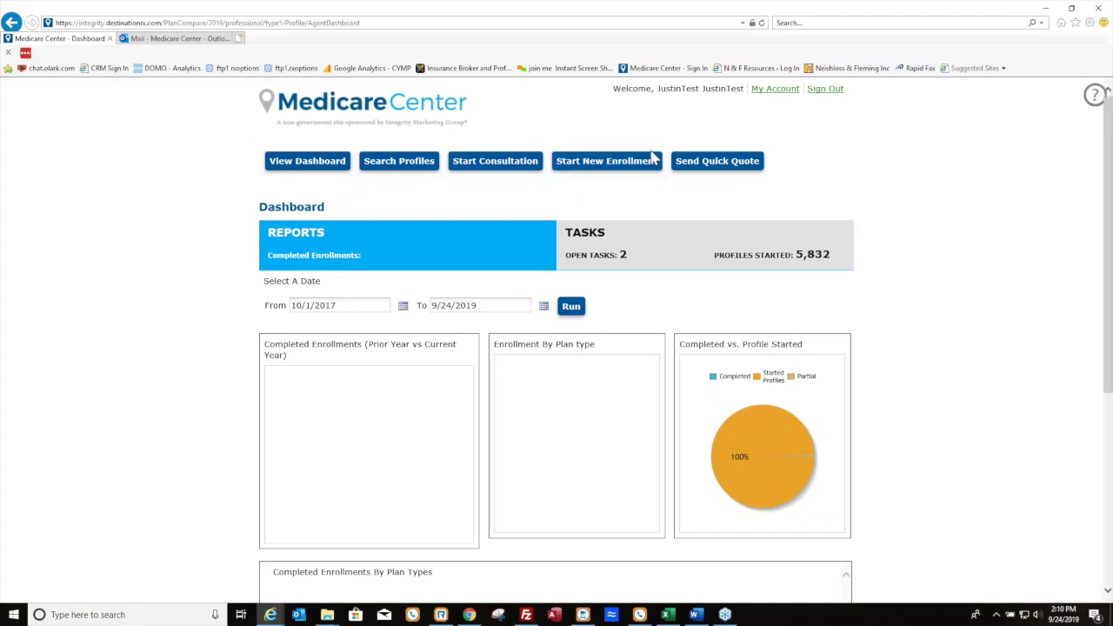
Run a Quick Quote for ZIP 15220 to compare available plans
left_click(702, 165)
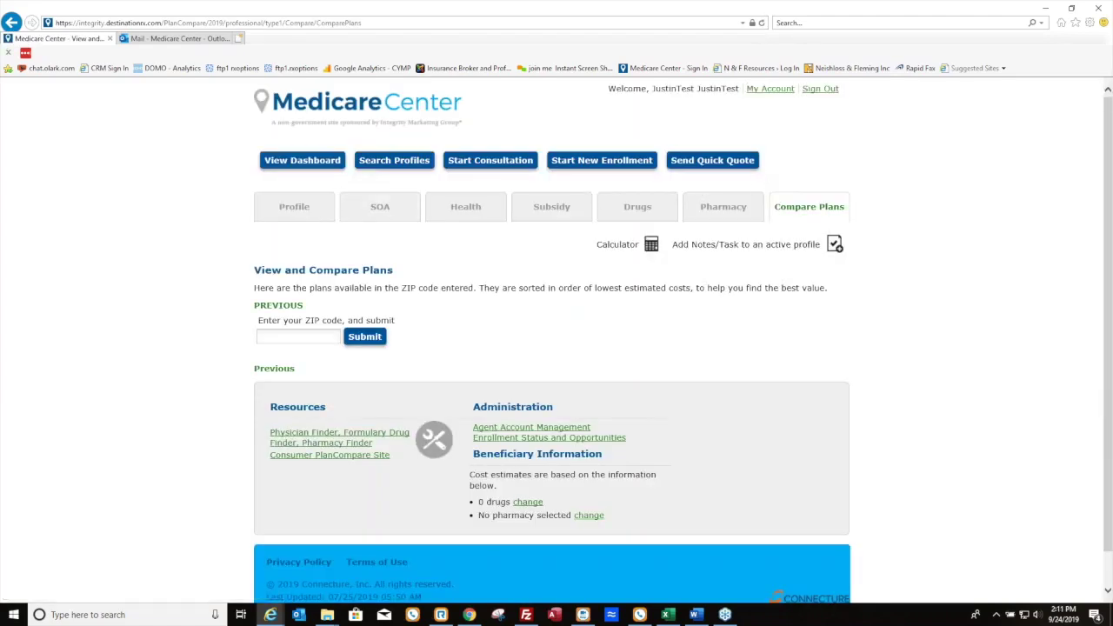
left_click(313, 339)
type("15220")
key("Return")
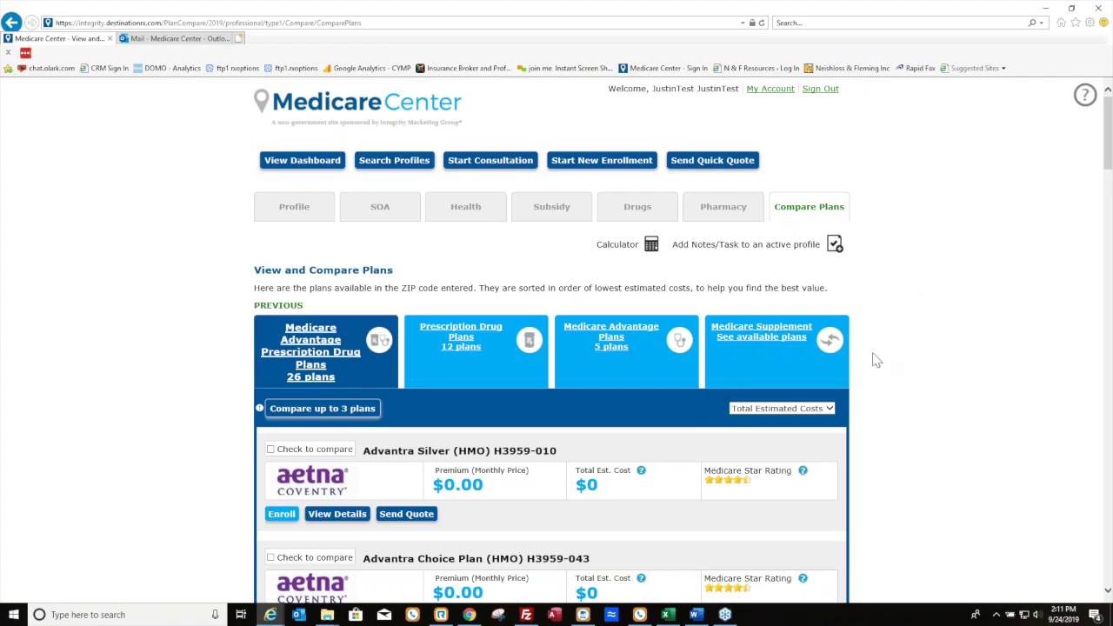
scroll(851, 373, "down", 3)
scroll(851, 372, "down", 6)
scroll(850, 372, "up", 9)
Return to the agent dashboard and reload it
left_click(287, 169)
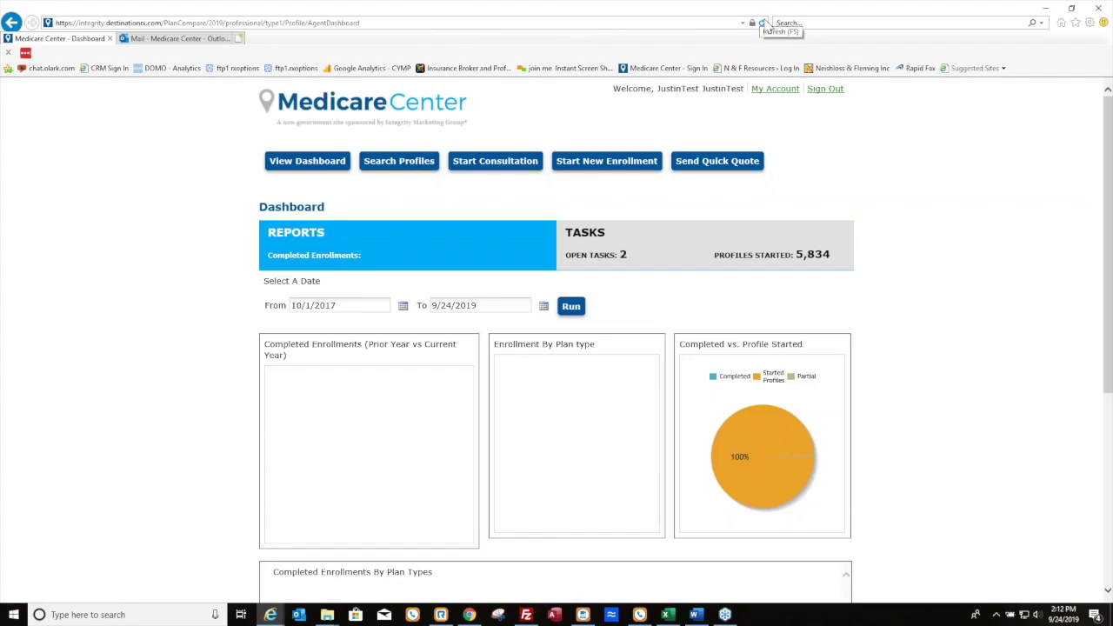
left_click(310, 161)
scroll(331, 159, "down", 1)
scroll(348, 174, "up", 1)
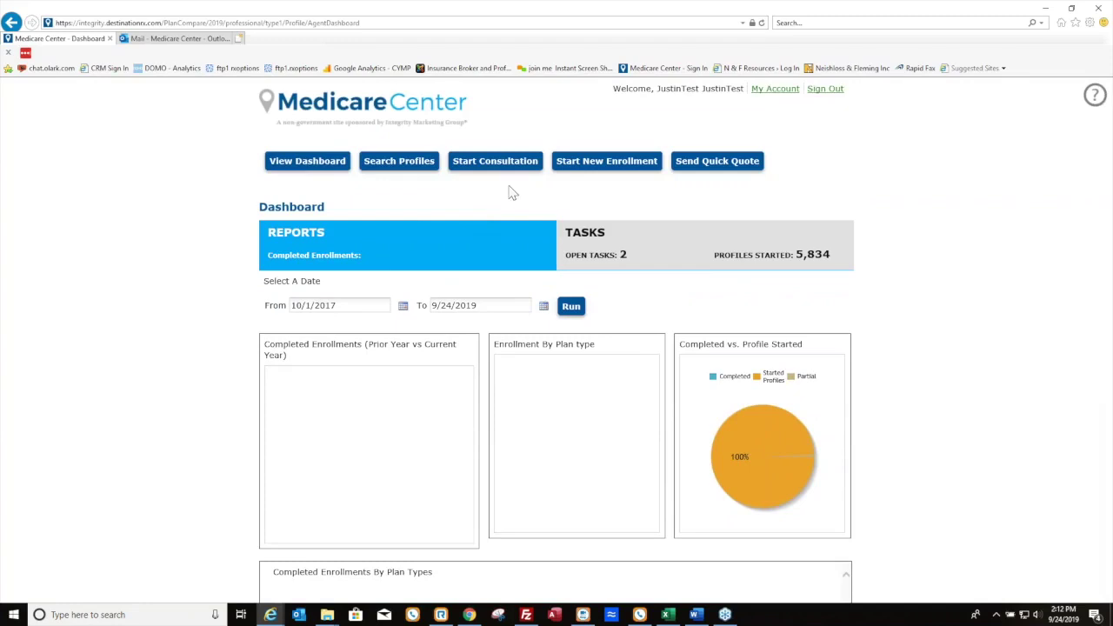
Step through the Quick Start tour from the help panel, dismiss it, and go to My Account
left_click(1094, 95)
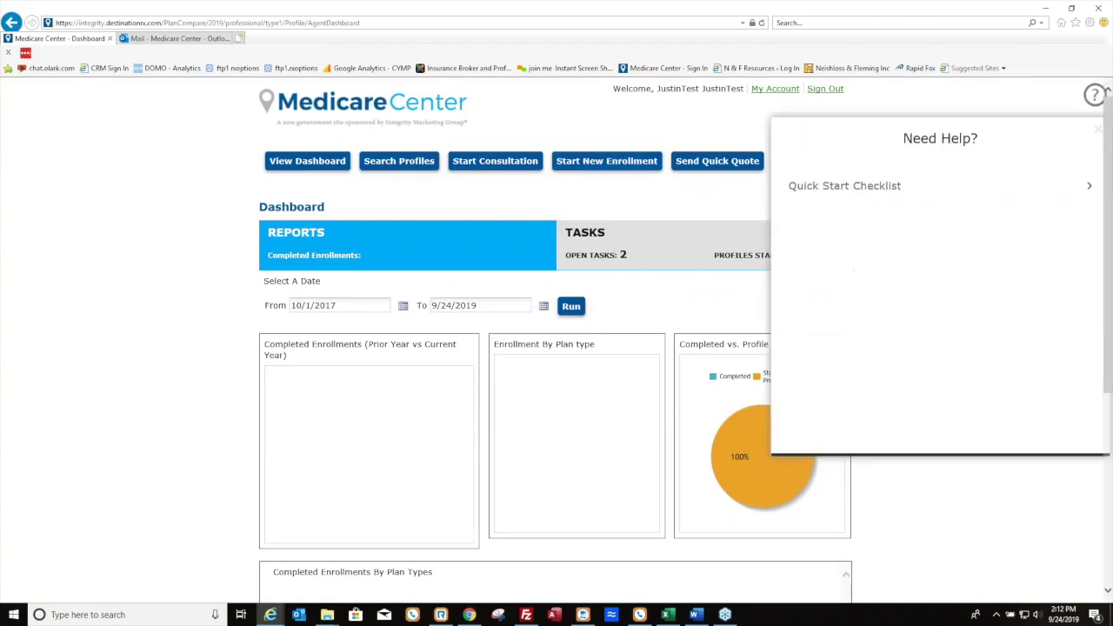
left_click(832, 193)
left_click(846, 200)
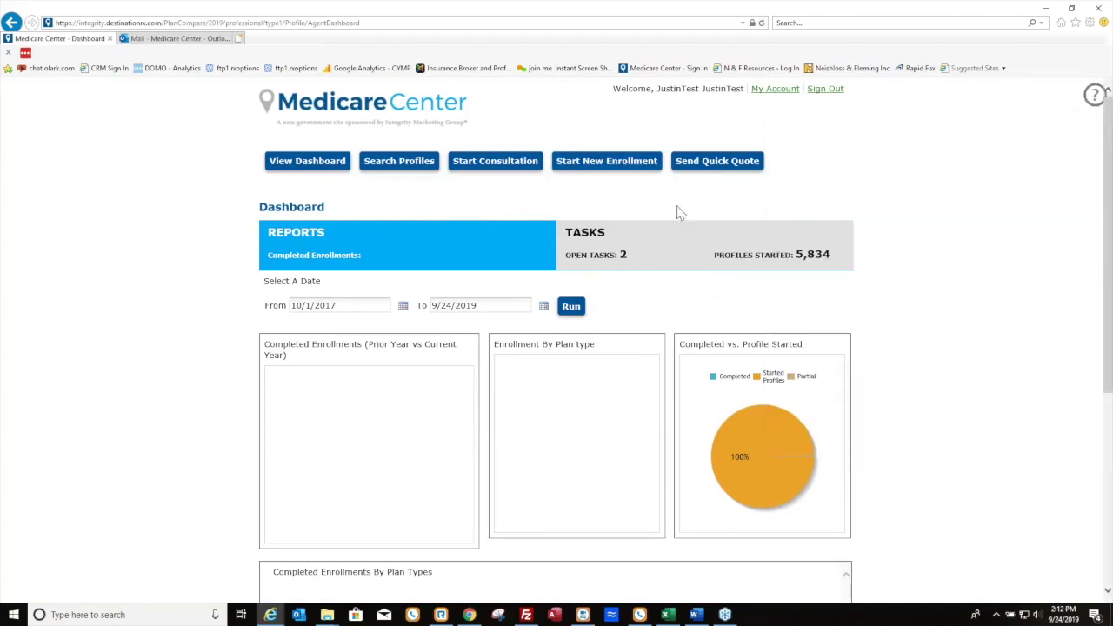
left_click(687, 302)
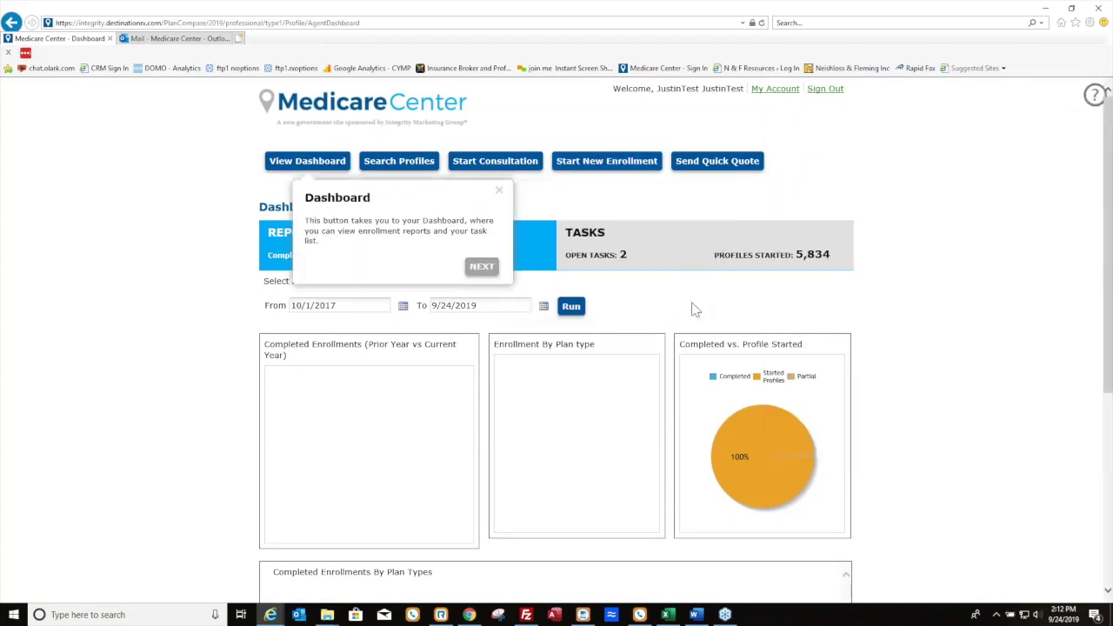
left_click(484, 266)
left_click(592, 192)
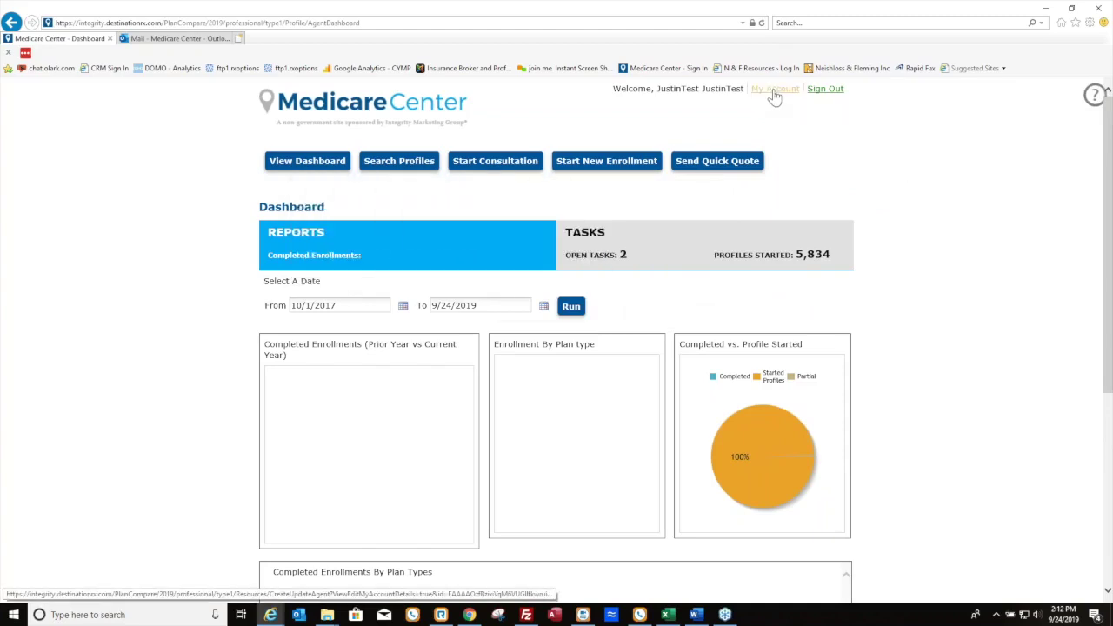
left_click(775, 93)
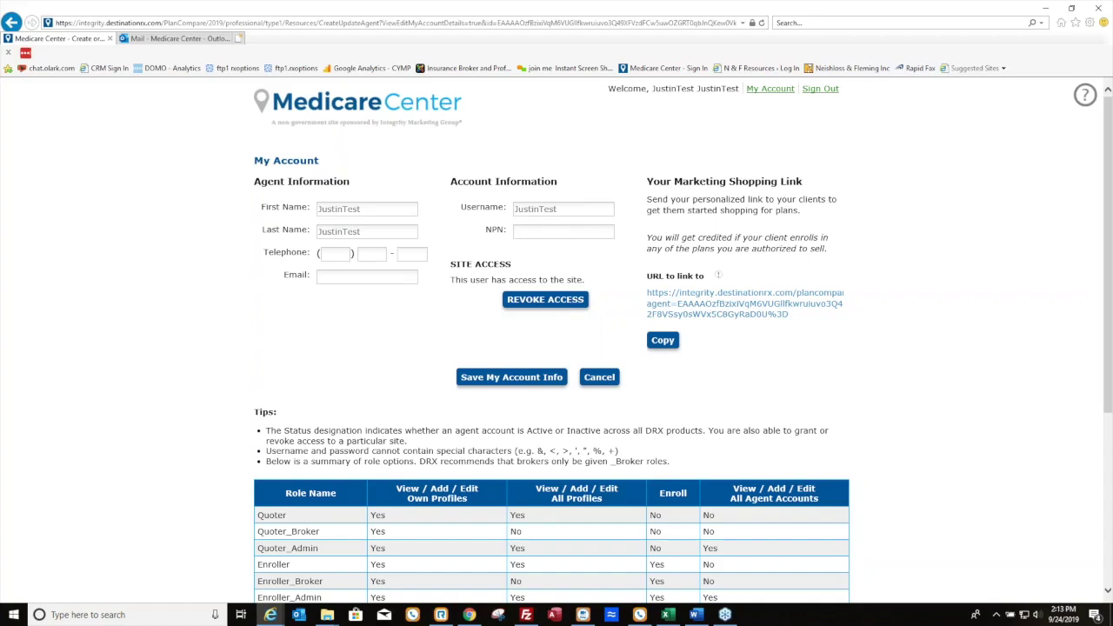
Review the My Account tips and role summary table, then return to the top
scroll(557, 348, "down", 3)
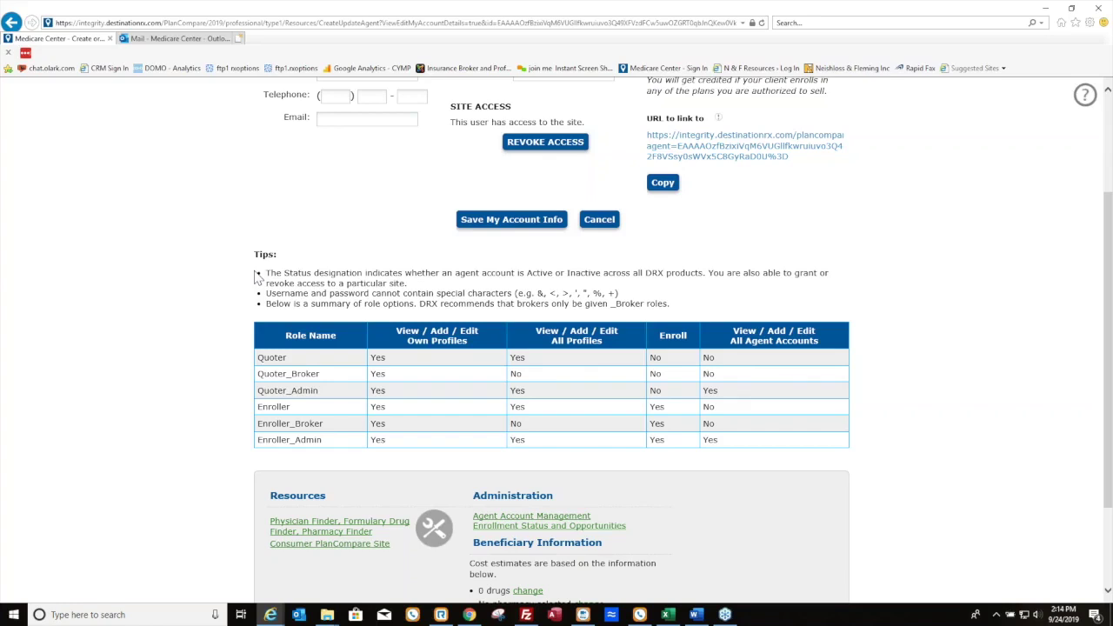
scroll(791, 365, "up", 2)
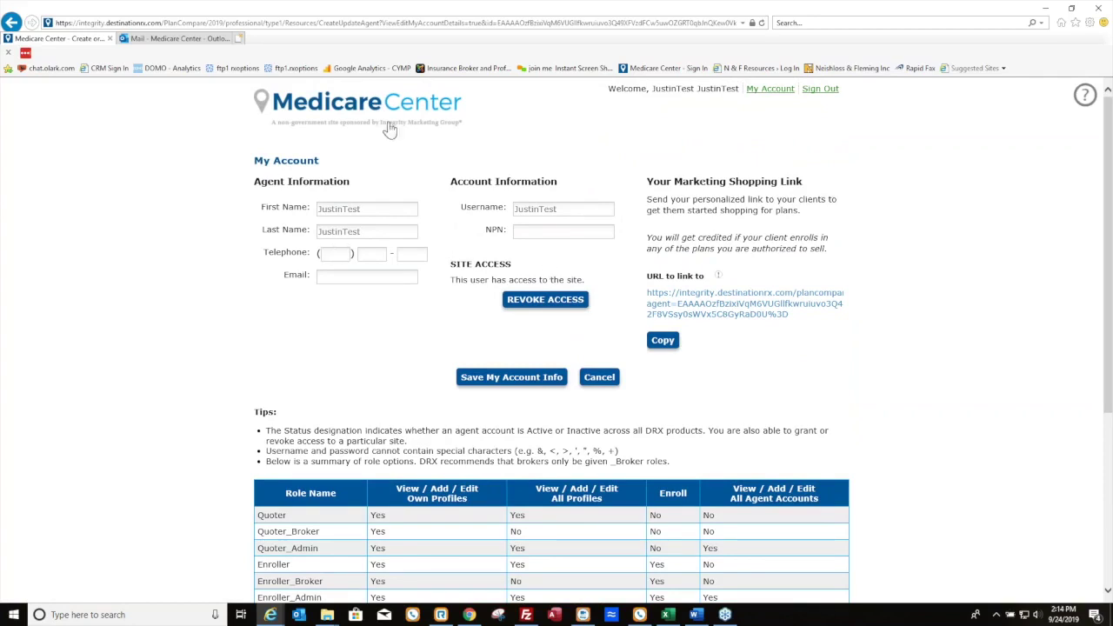
Back on the dashboard, show then hide the Task List Report to reveal the Reports charts
left_click(11, 23)
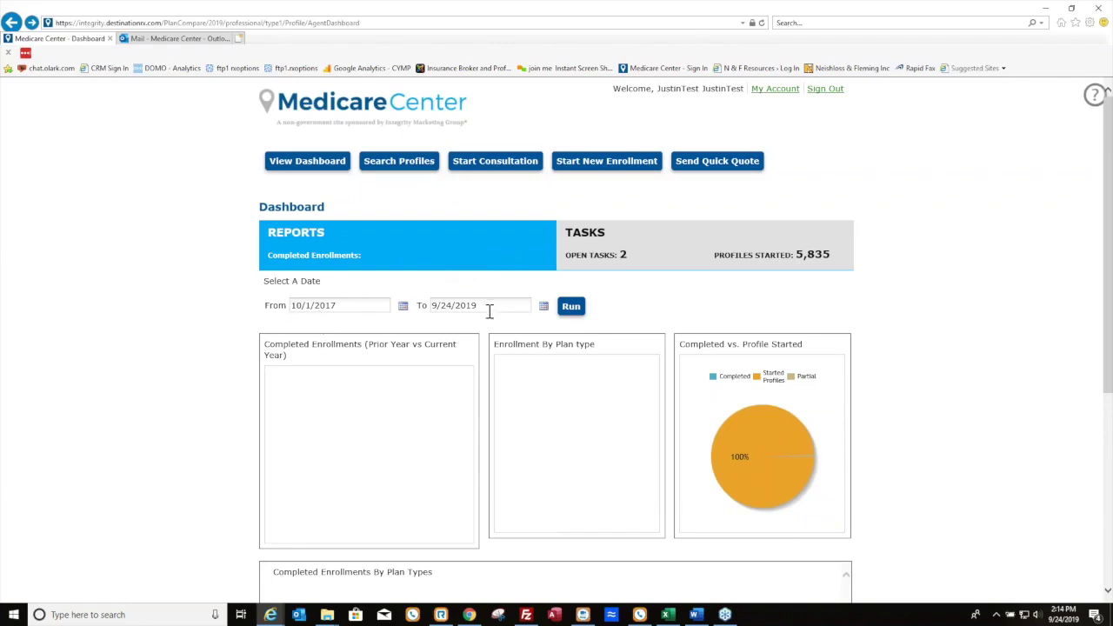
scroll(490, 311, "down", 1)
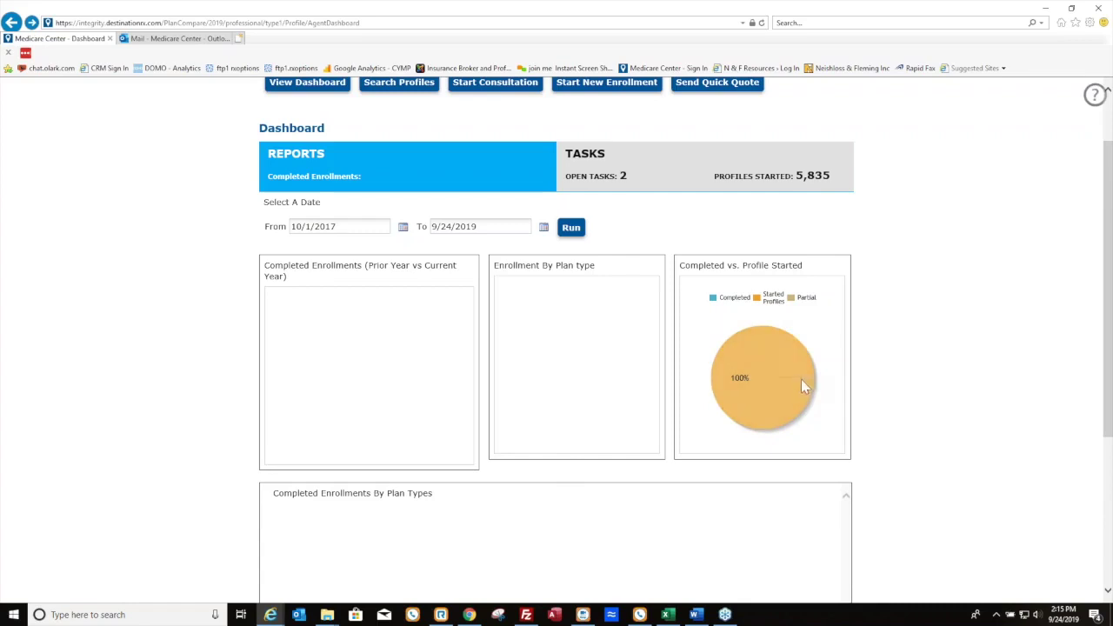
scroll(931, 360, "up", 1)
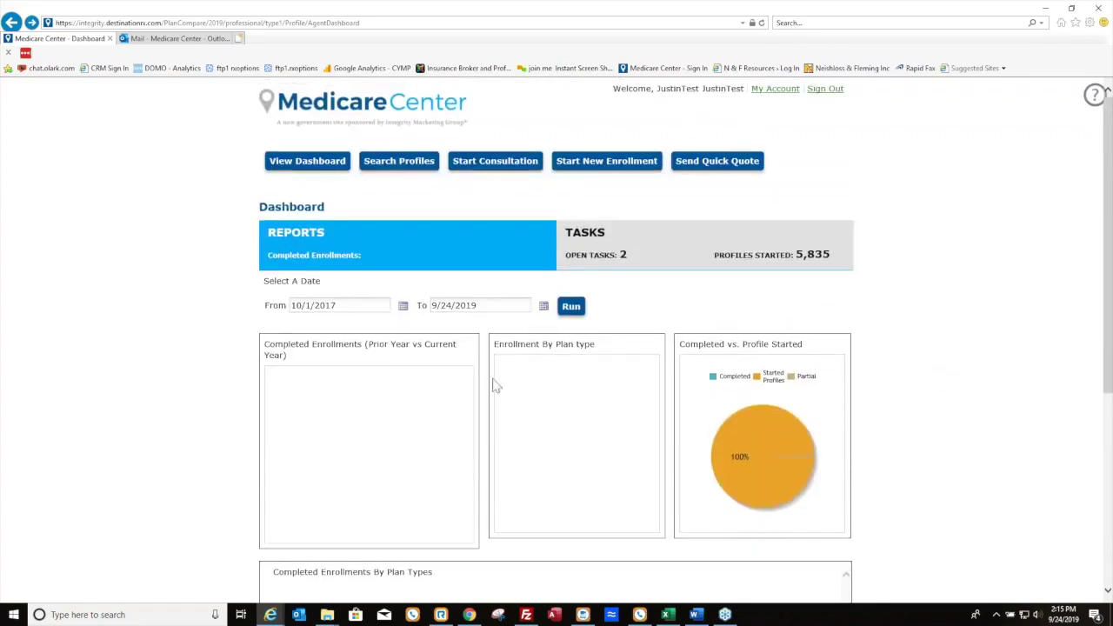
left_click(622, 265)
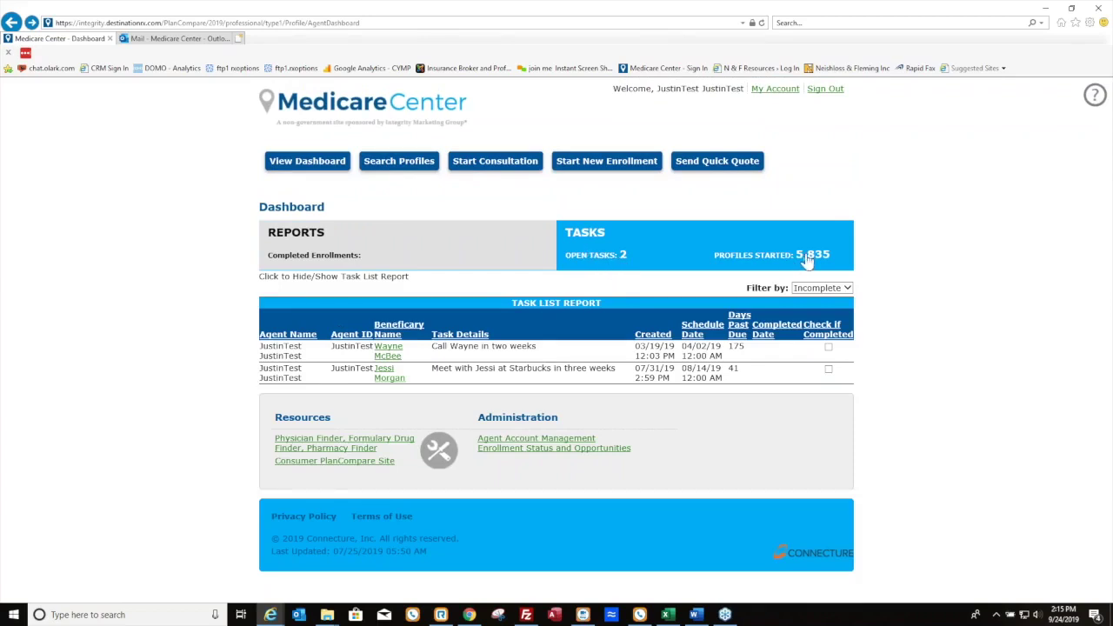
left_click(405, 276)
scroll(588, 420, "down", 4)
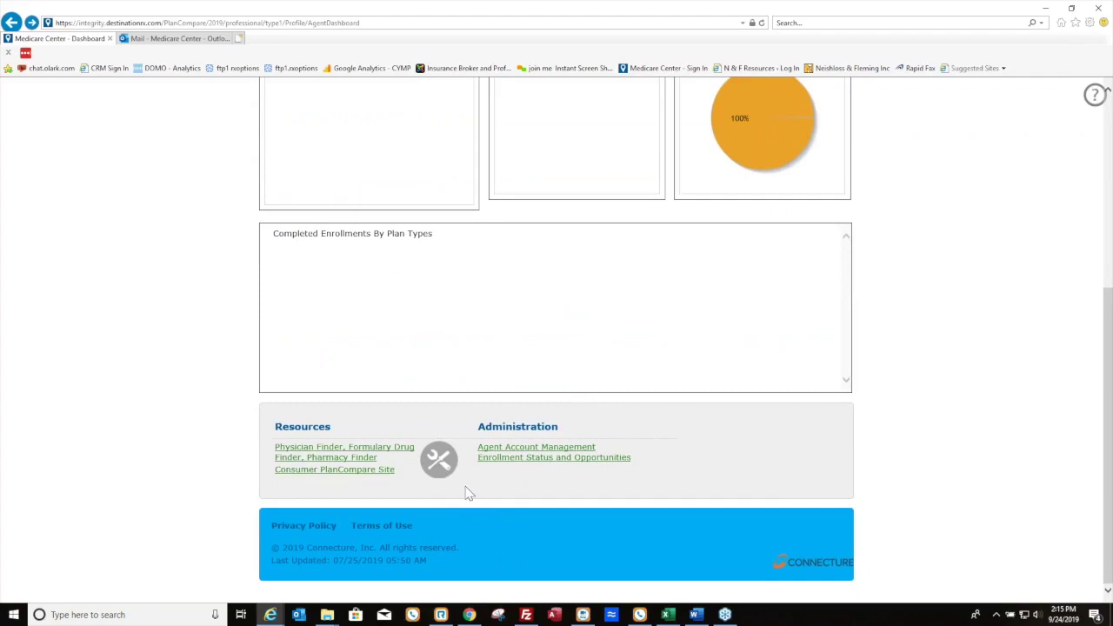
In Helpful Tools, list plans for ZIP 15220 and find physicians for Advantra Silver (HMO)
left_click(333, 461)
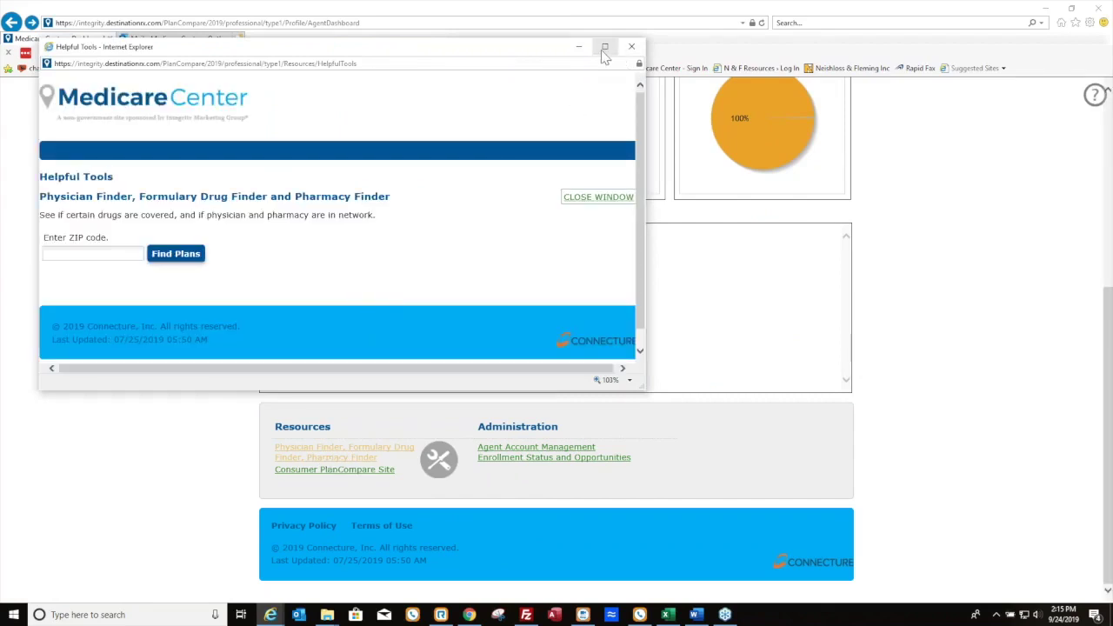
double_click(306, 54)
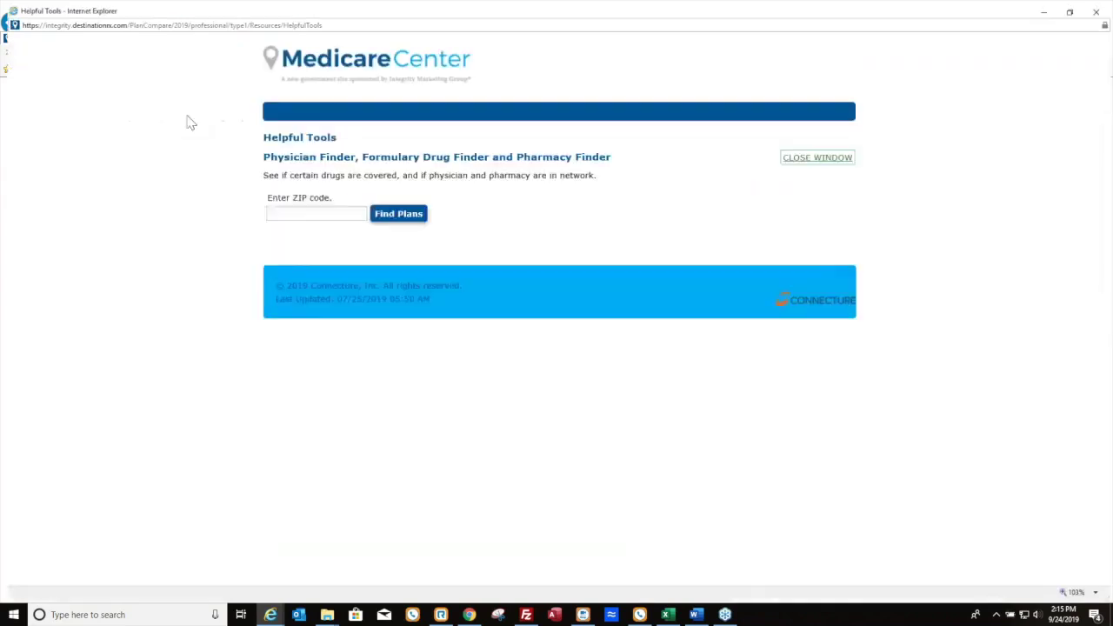
left_click(346, 218)
type("12")
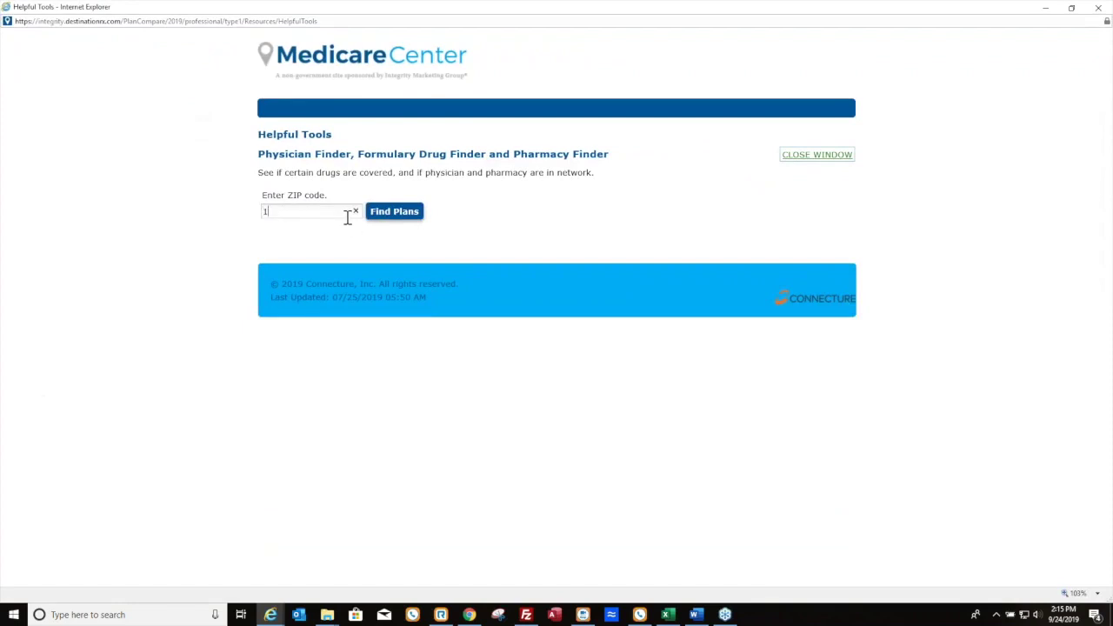
type("220")
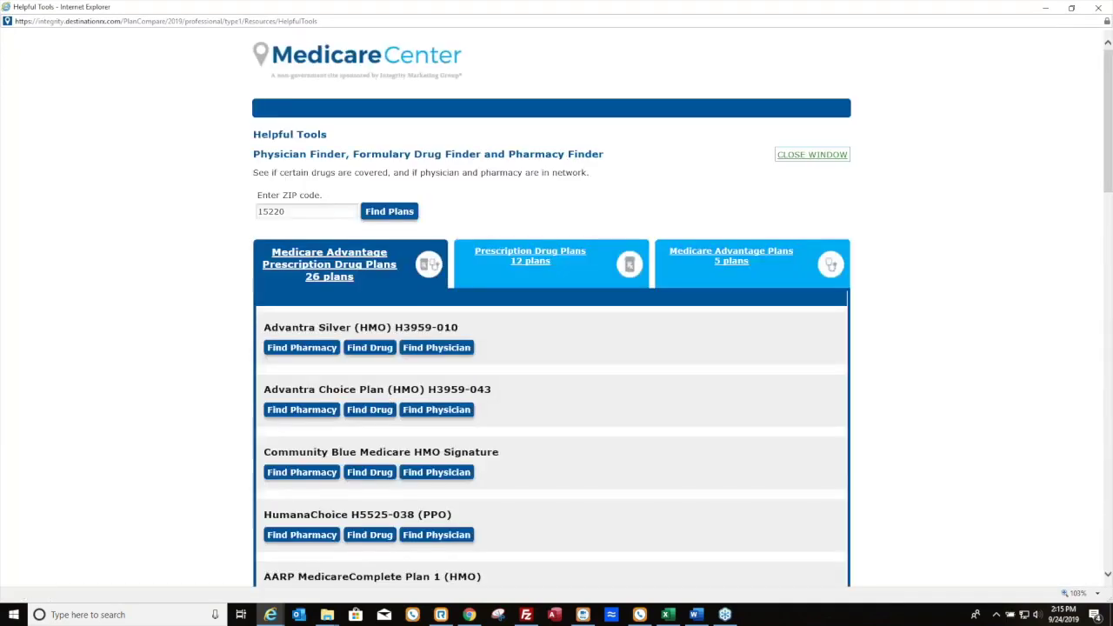
scroll(783, 544, "down", 3)
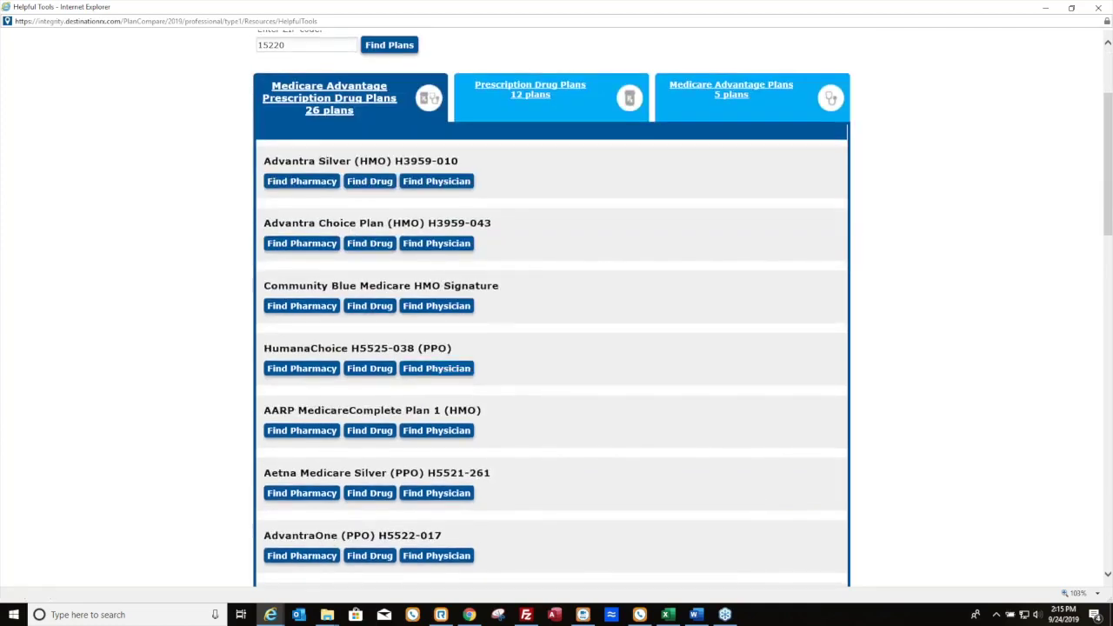
left_click(457, 186)
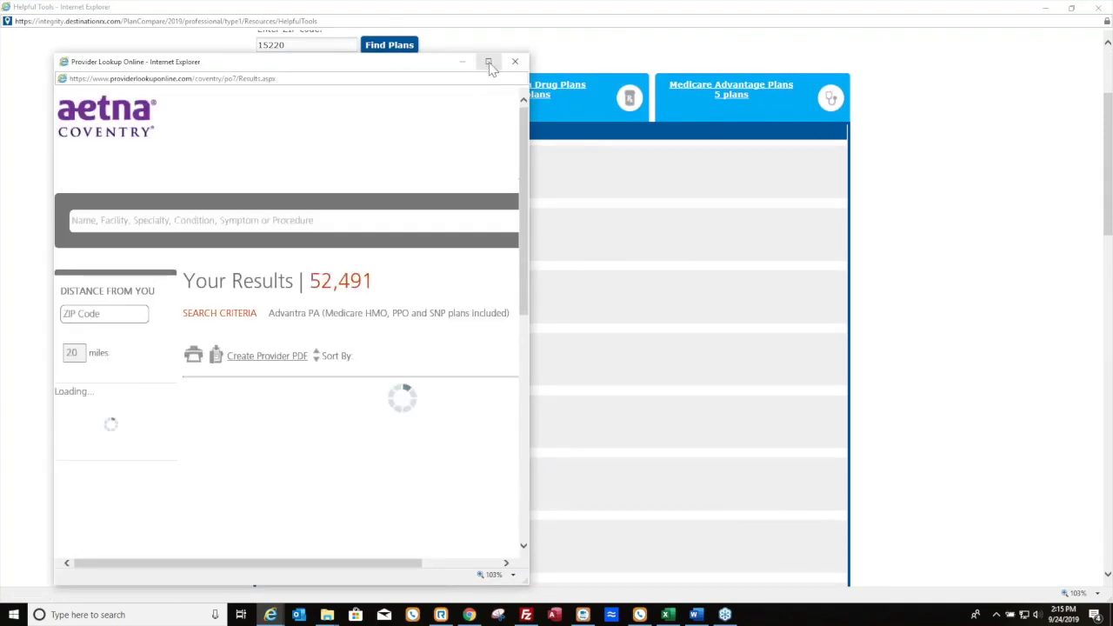
Review the Advantra Silver provider results full-screen, close them, and open its drug finder
left_click(489, 63)
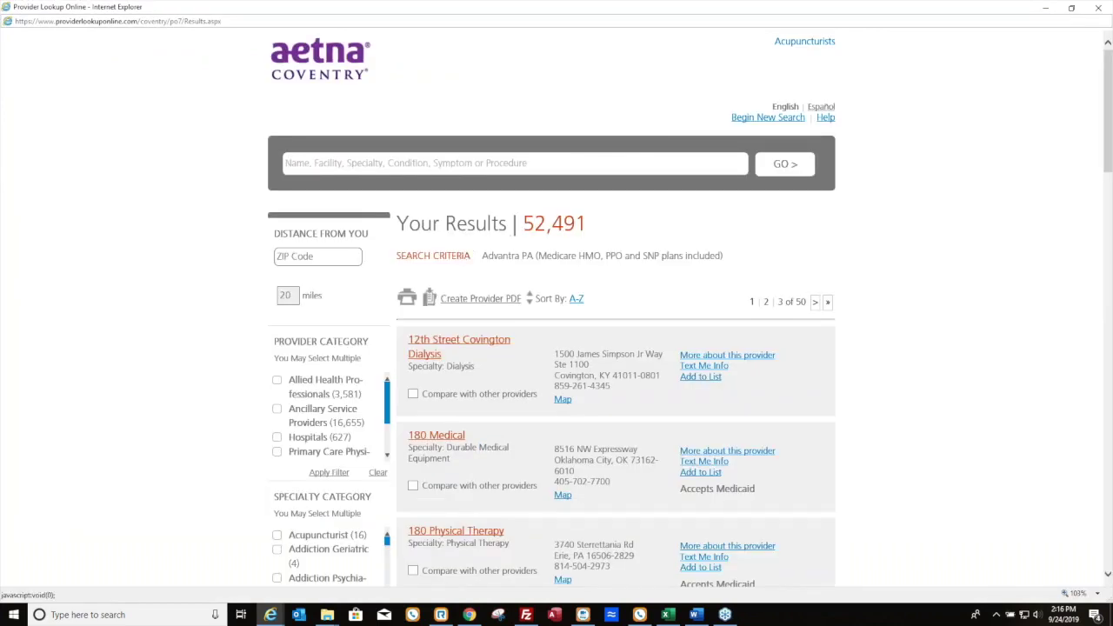
left_click(1098, 8)
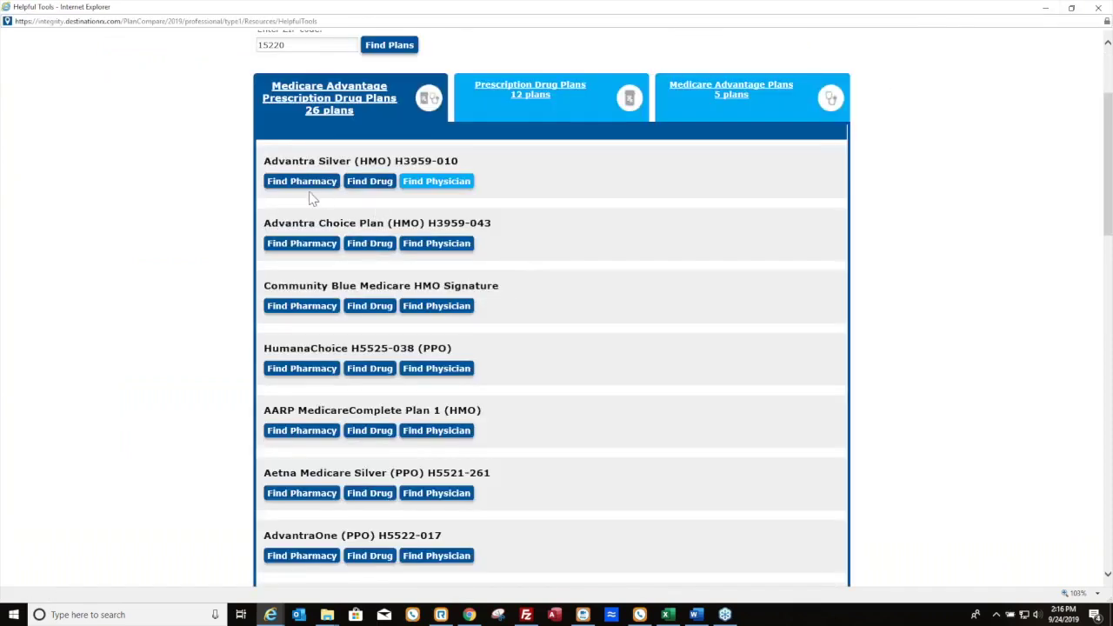
left_click(369, 190)
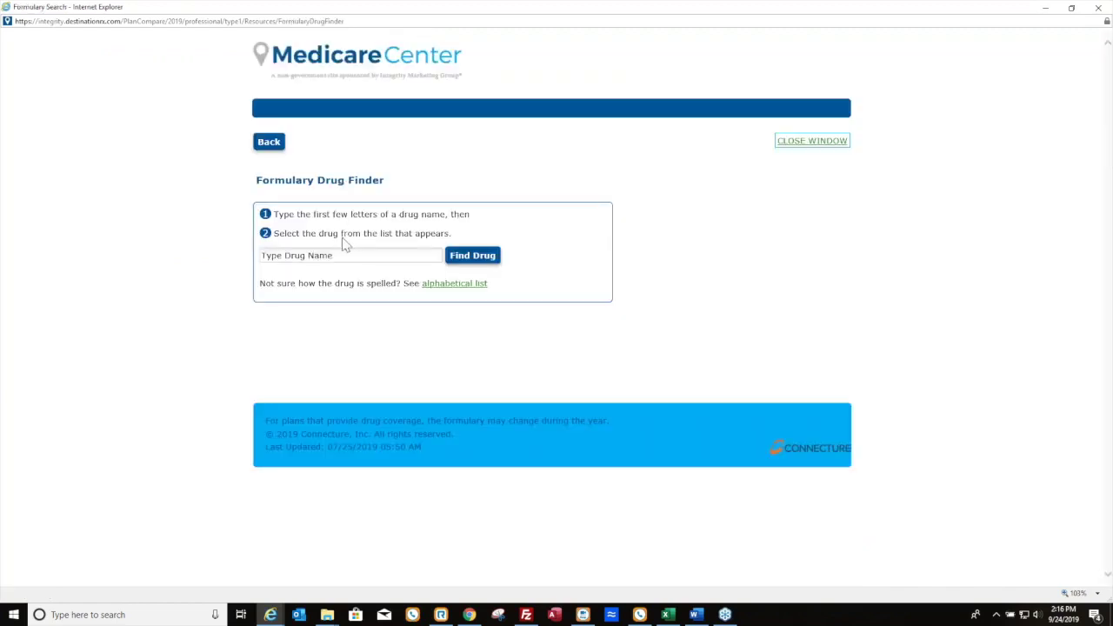
Check Lipitor TAB 10MG, 30 per month, on the Advantra Silver formulary, then return to the plan list
left_click(349, 255)
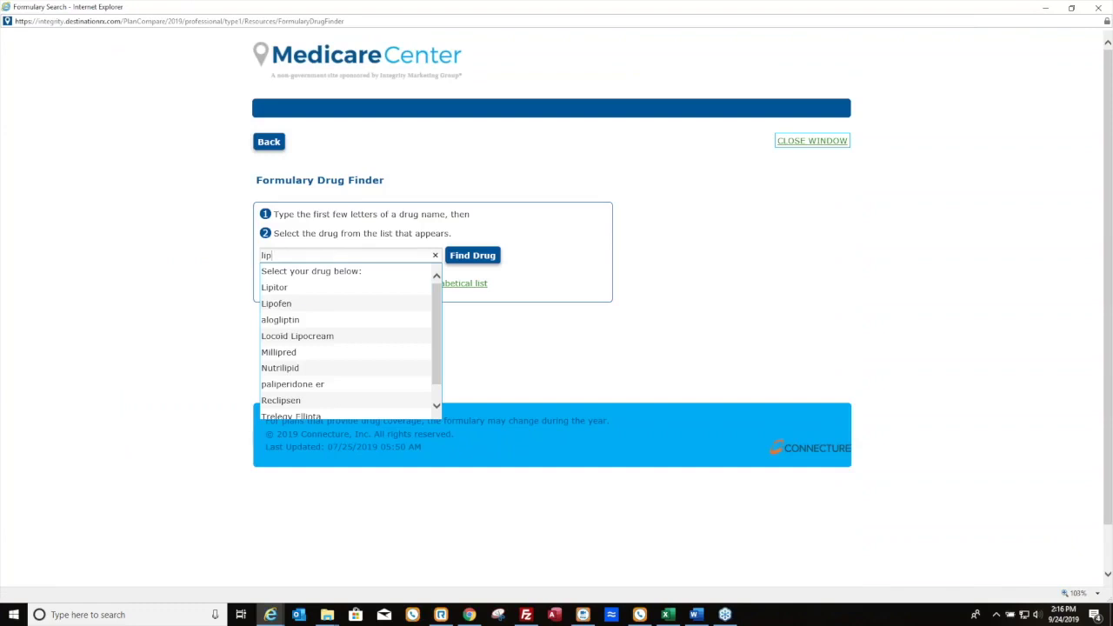
left_click(310, 287)
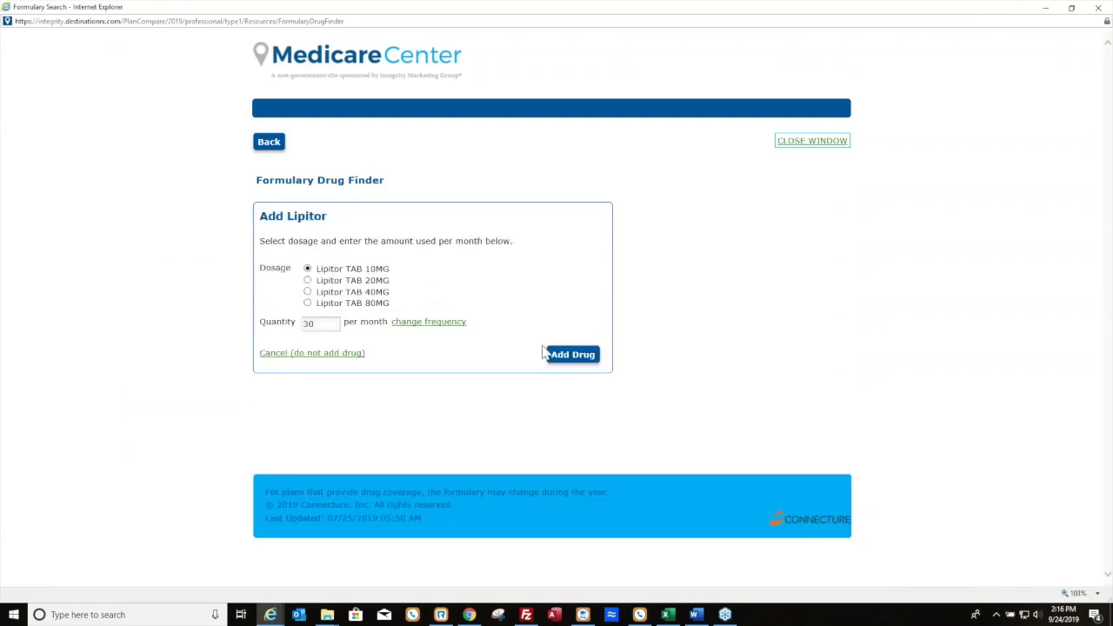
left_click(553, 355)
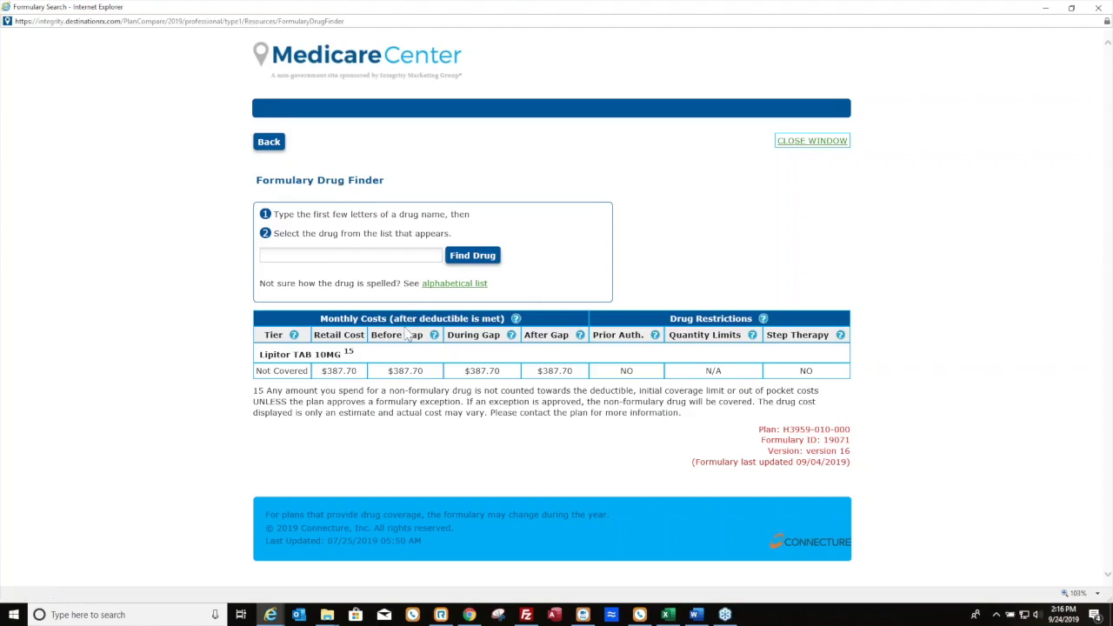
left_click(264, 145)
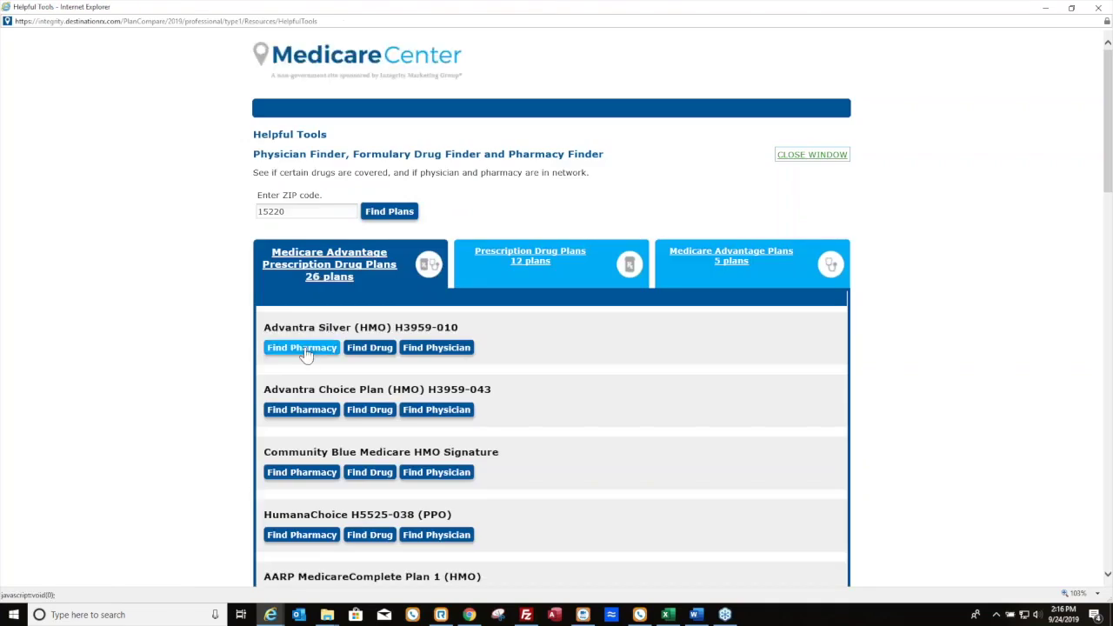
Review Advantra Silver network pharmacies near 15220, then open the Enrollment Status and Opportunities report
left_click(304, 349)
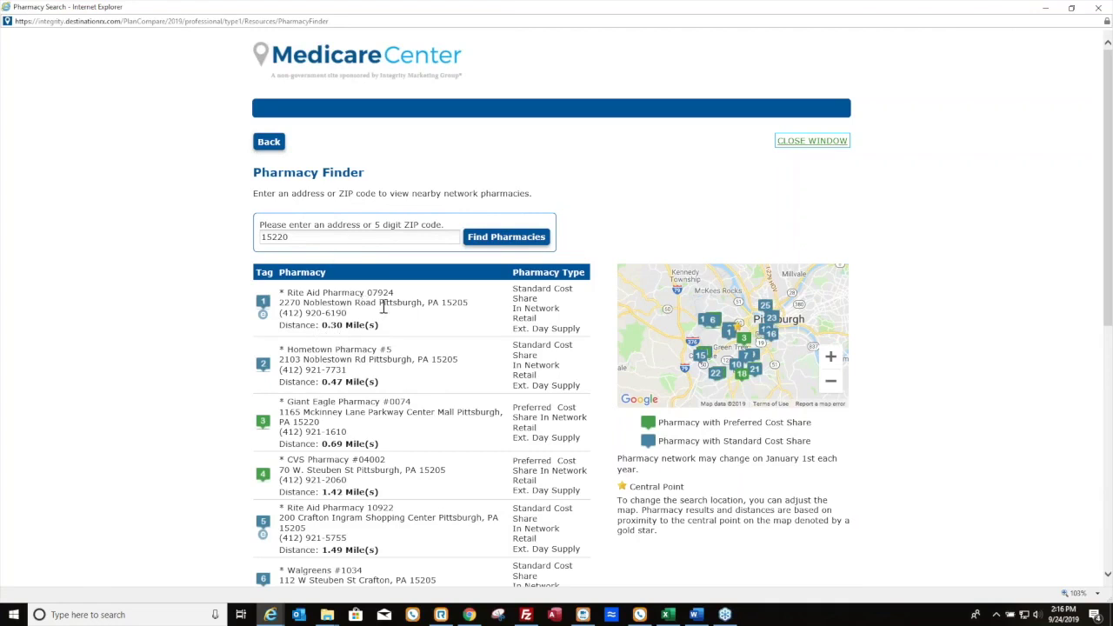
left_click(783, 142)
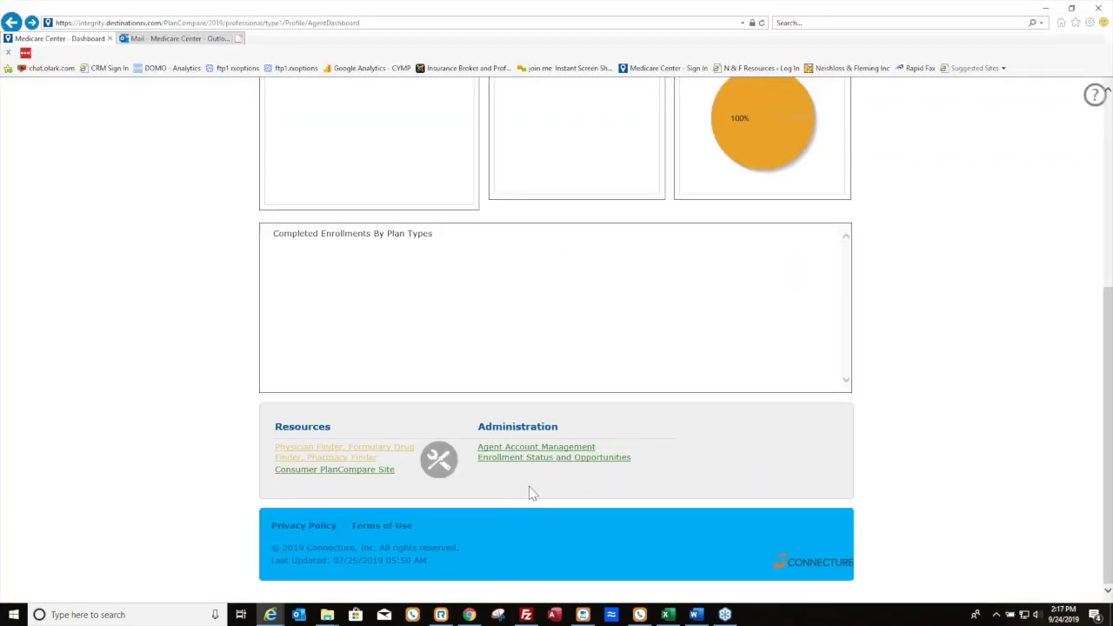
left_click(534, 459)
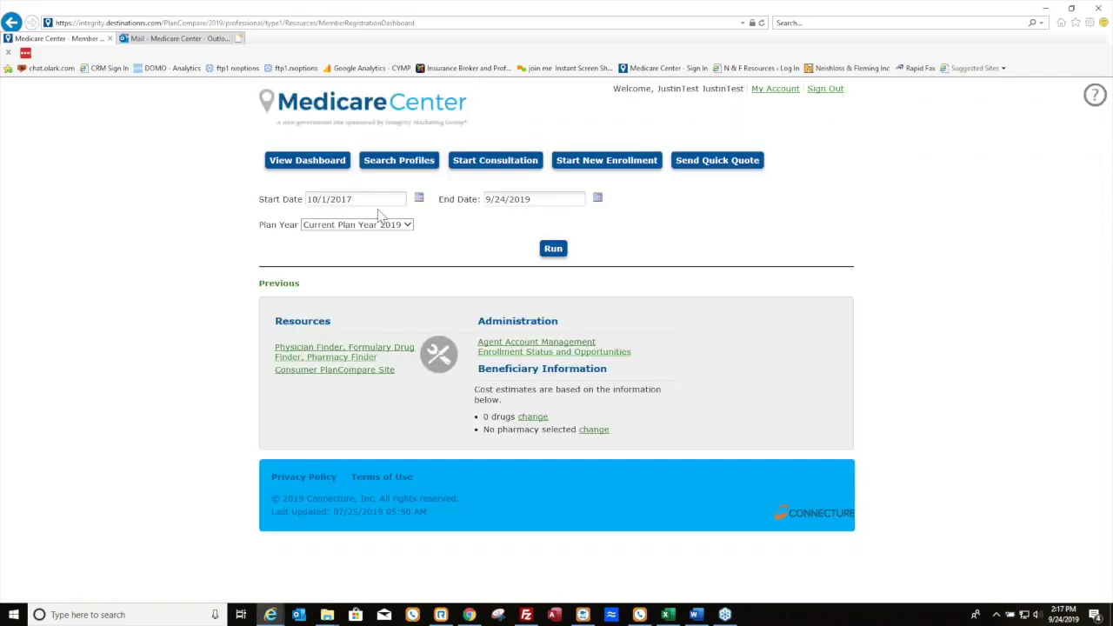
Run the 10/1/2017–9/24/2019 enrollment report and list the 5,837 started profiles
left_click(554, 249)
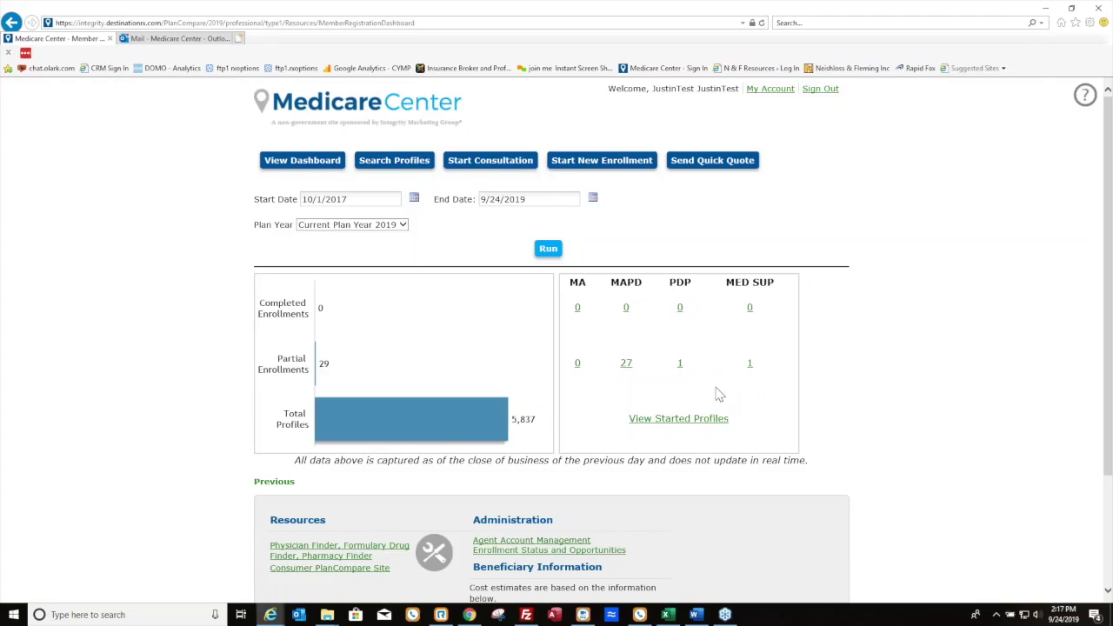
left_click(656, 420)
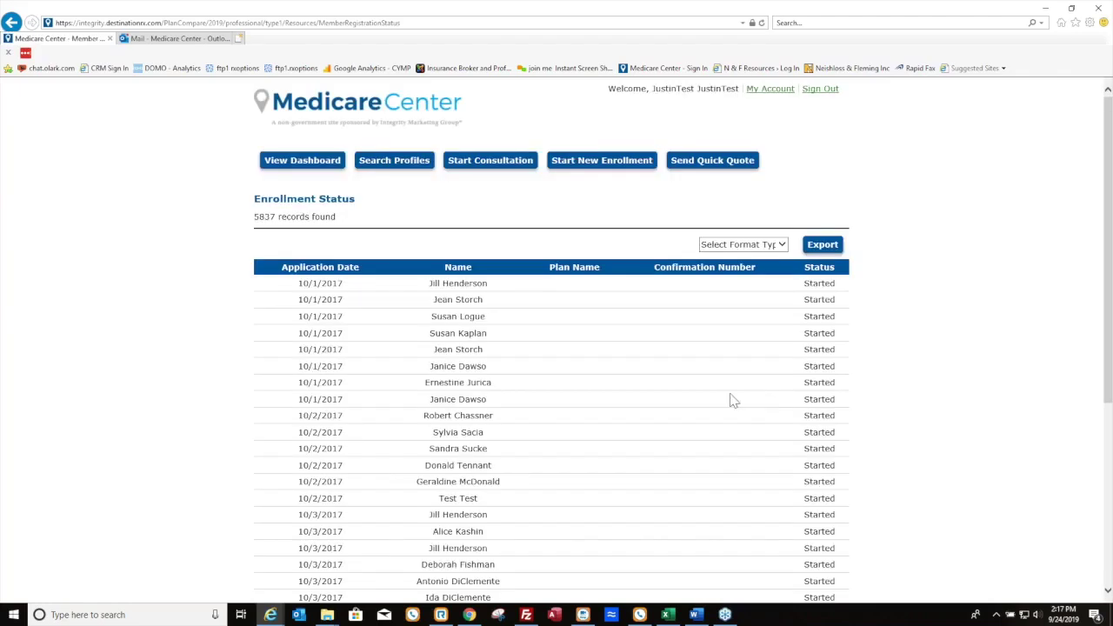
Browse the 5837 Enrollment Status records and view the export format choices without picking one
scroll(534, 429, "down", 1)
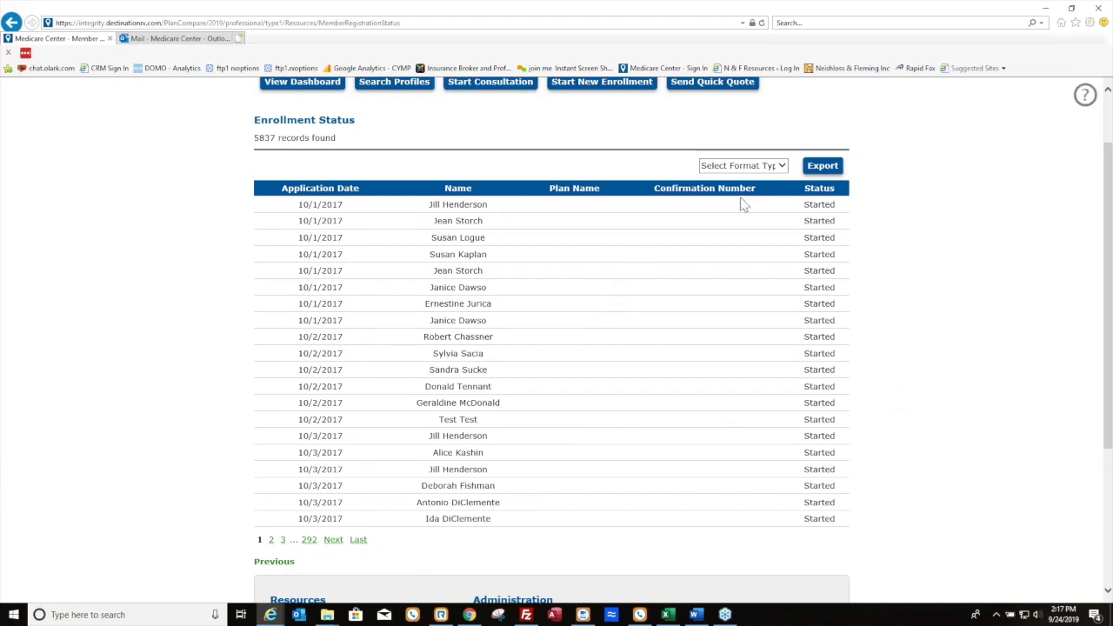
left_click(743, 167)
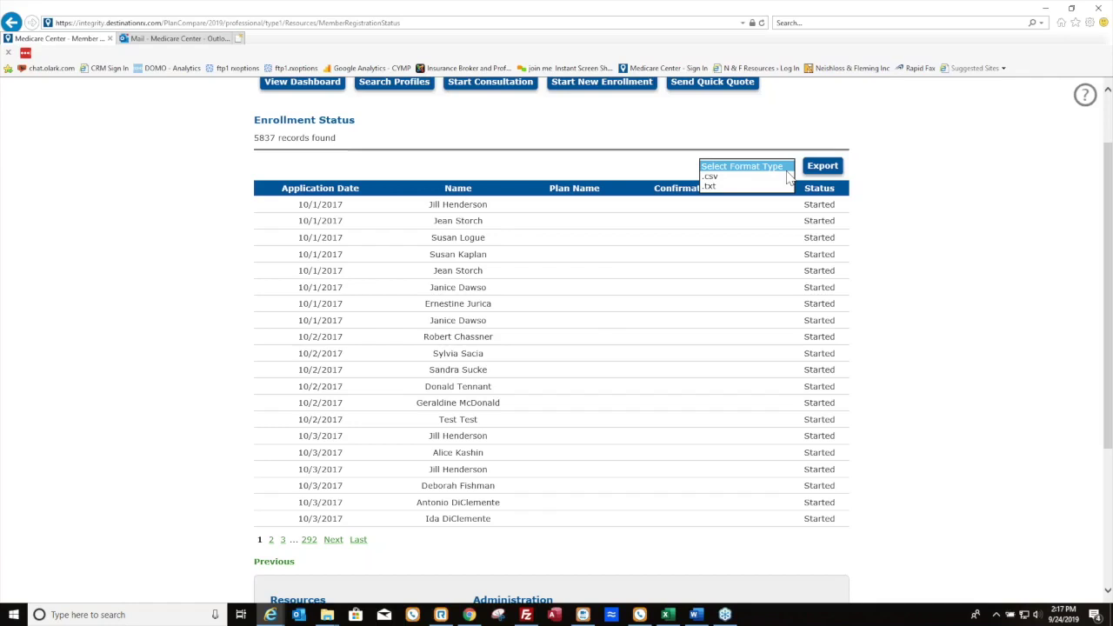
left_click(933, 231)
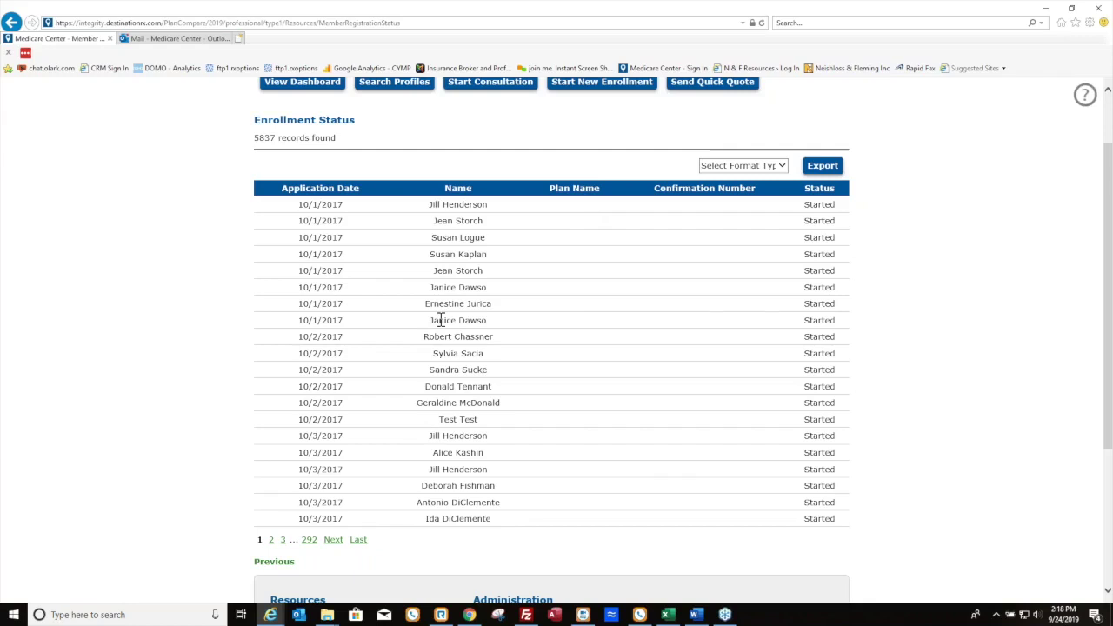
scroll(455, 355, "up", 1)
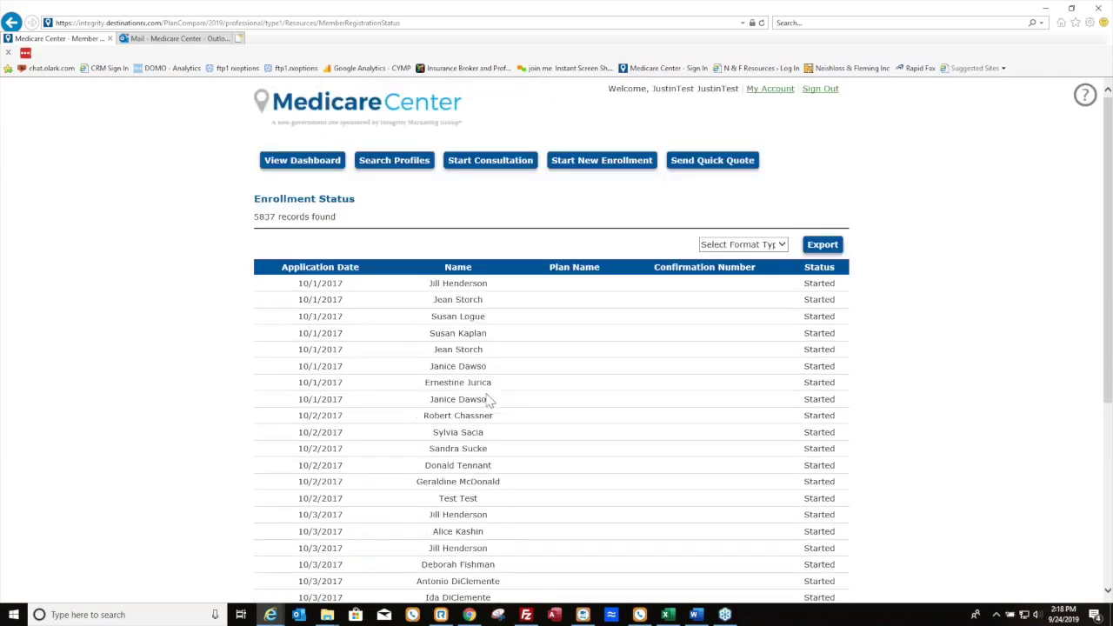
Return to the agent dashboard and start a new consultation
left_click(302, 161)
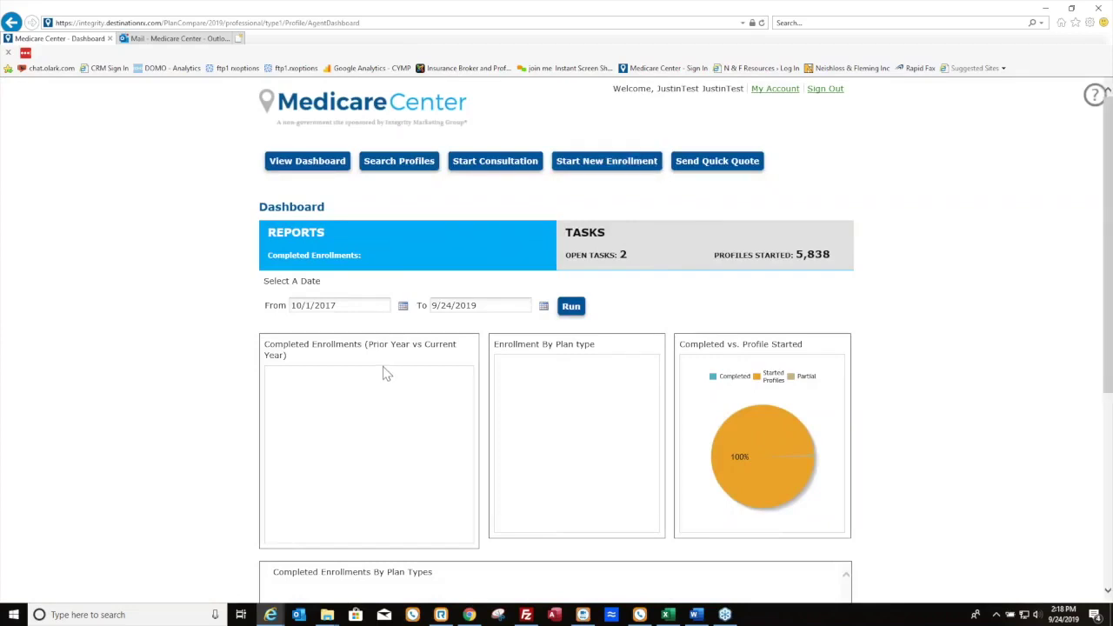
scroll(639, 335, "down", 5)
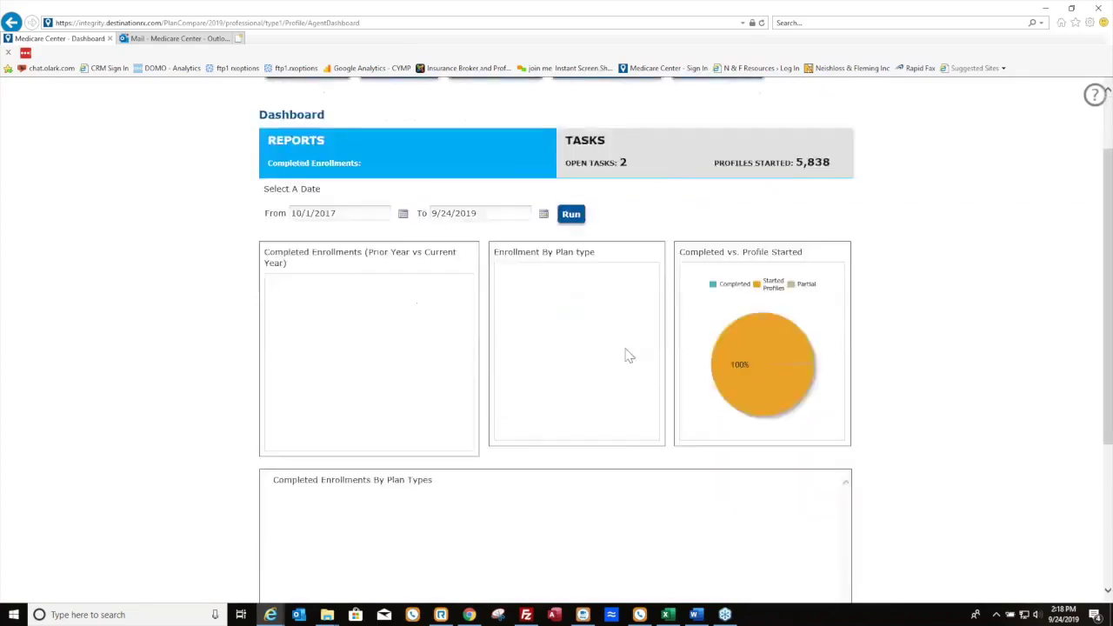
scroll(539, 400, "up", 5)
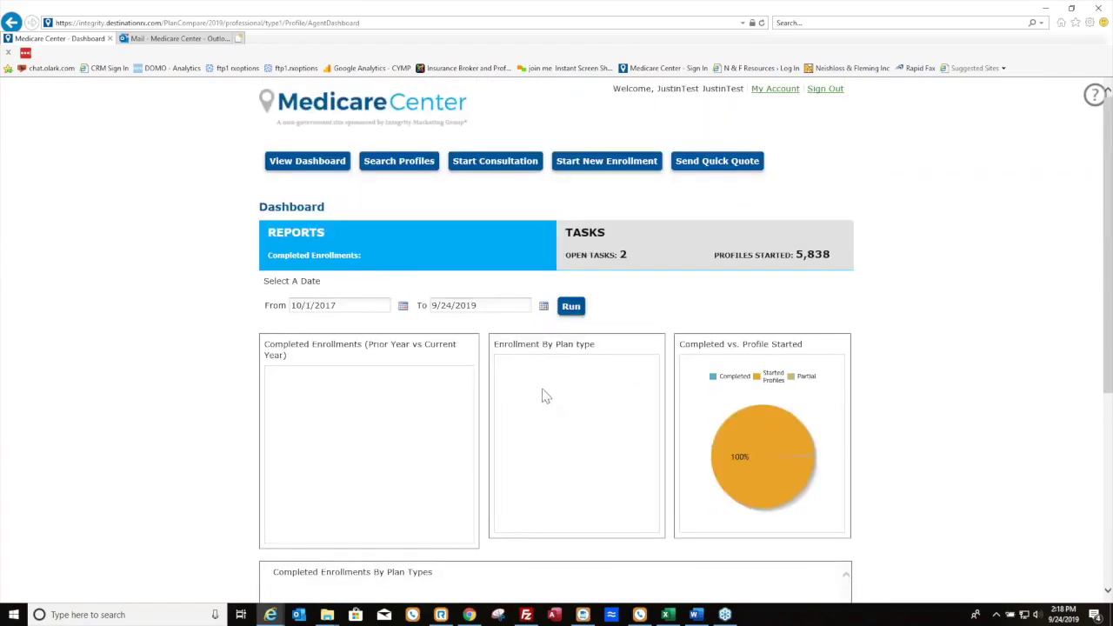
left_click(498, 168)
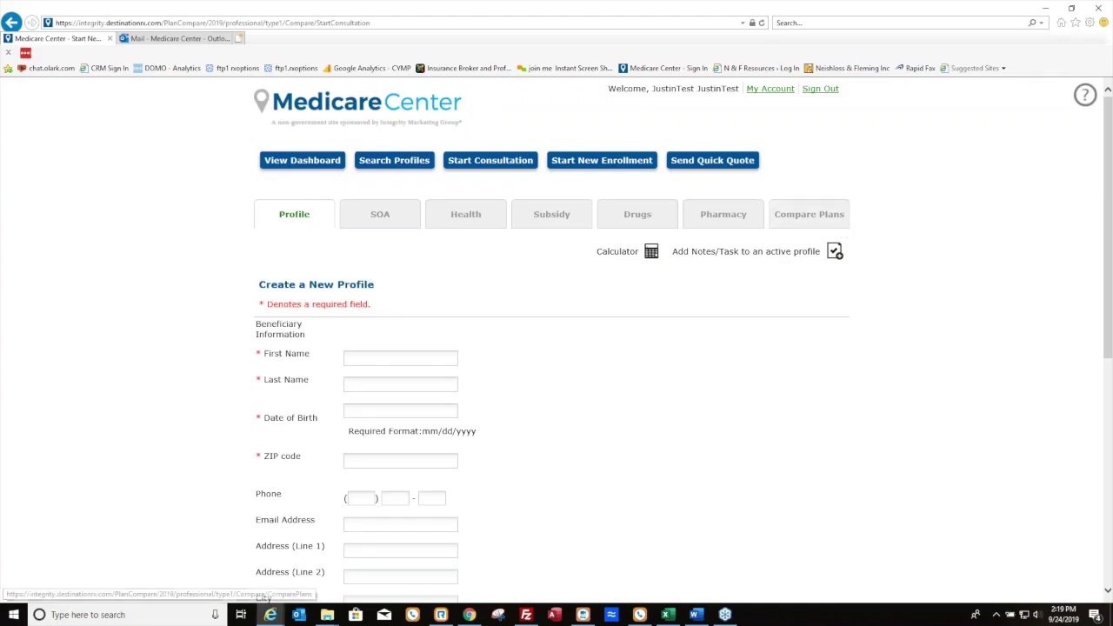
Enter the beneficiary's first and last name, birth date, ZIP code, phone number and e-mail
scroll(522, 296, "down", 1)
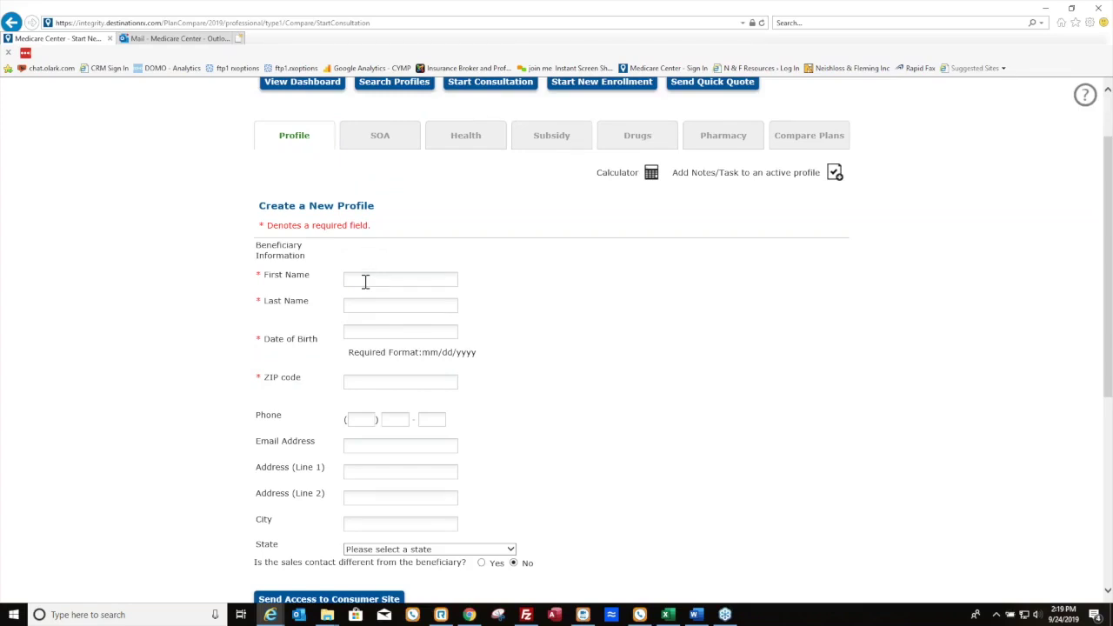
left_click(371, 279)
key("Tab")
type("08/02/")
type("1950")
key("Tab")
type("15220")
key("Tab")
type("8008")
type("88888")
type("8")
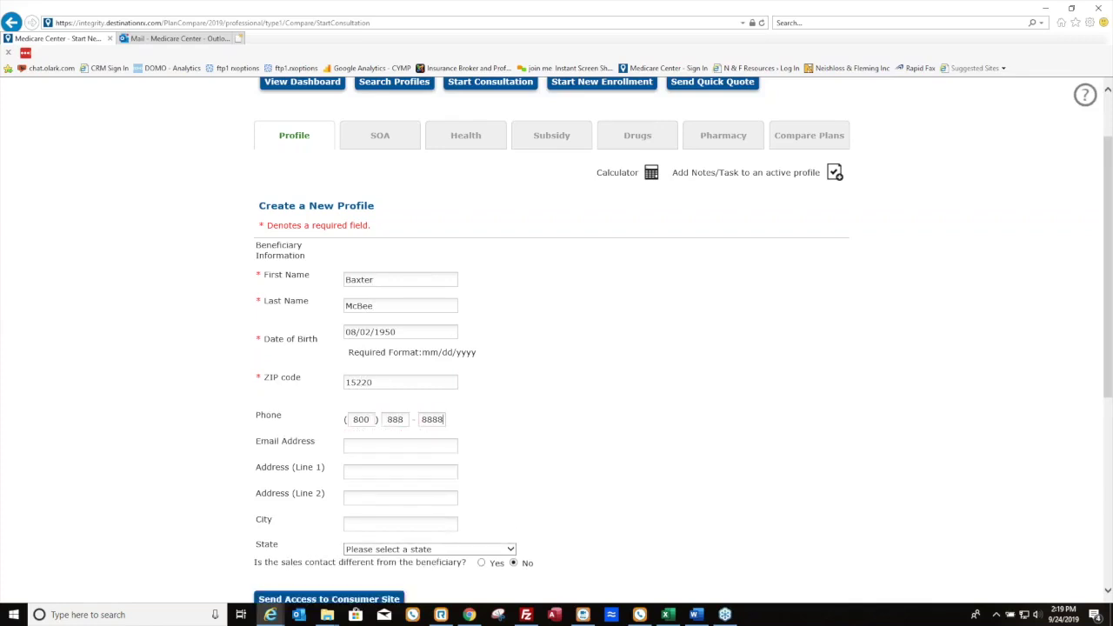
Enter the beneficiary's street address and city, and choose PENNSYLVANIA as the state
key("Tab")
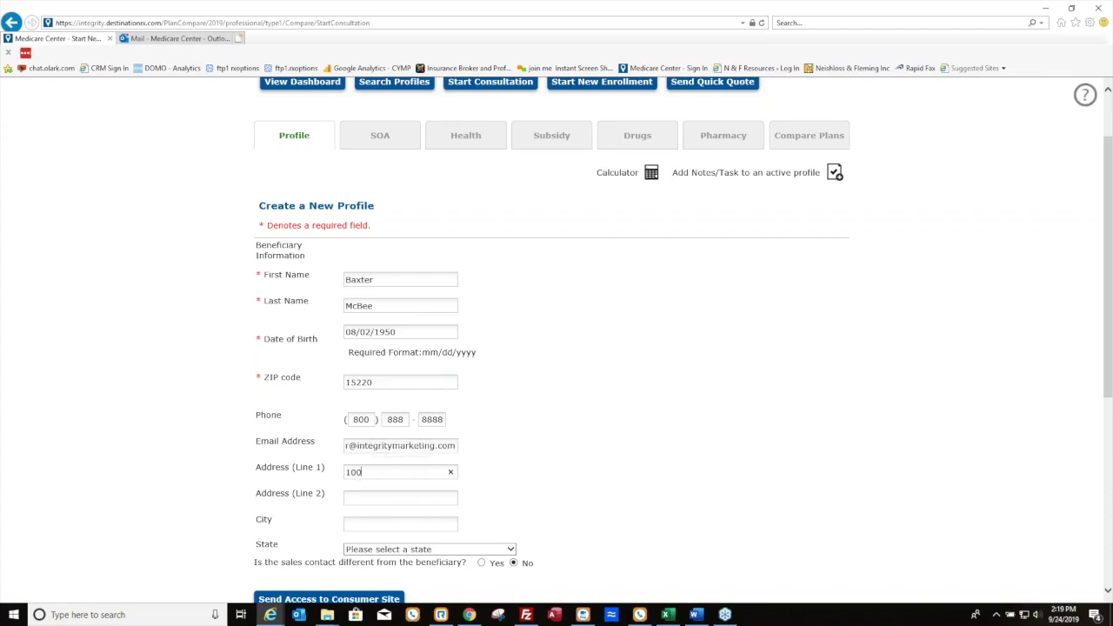
key("Tab")
type("Pittsburgh")
left_click(402, 550)
key("p")
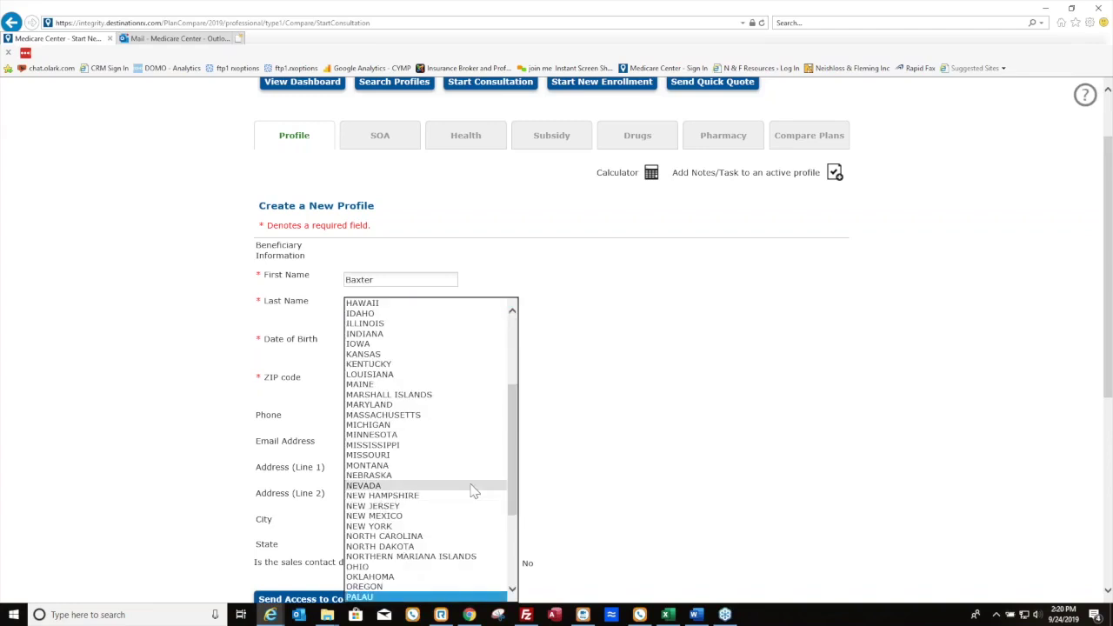
scroll(477, 533, "down", 1)
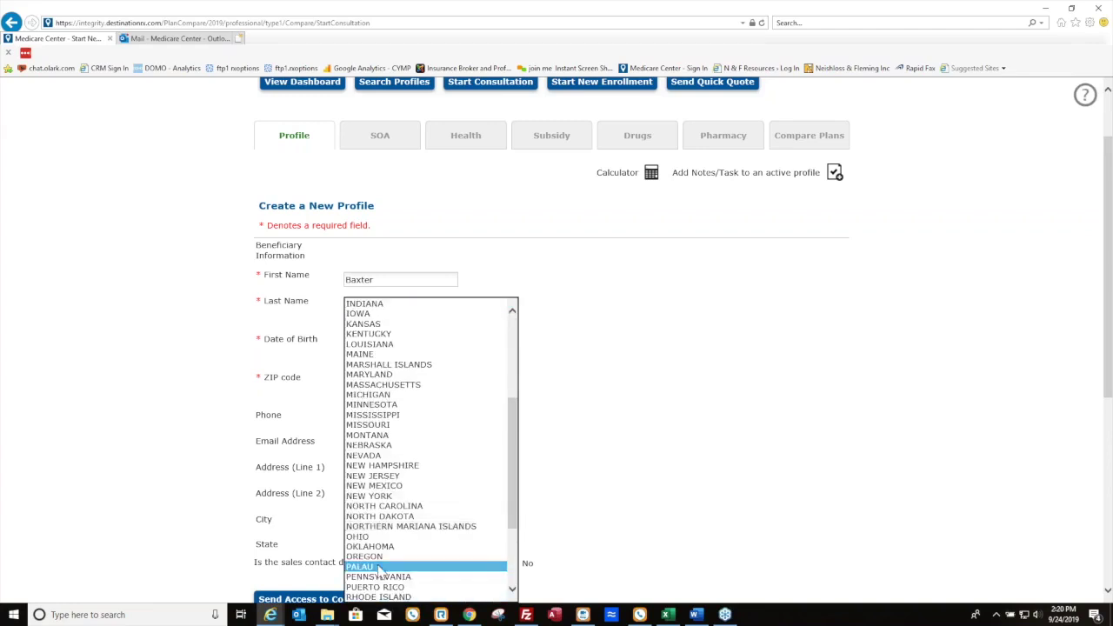
left_click(383, 577)
scroll(809, 435, "down", 3)
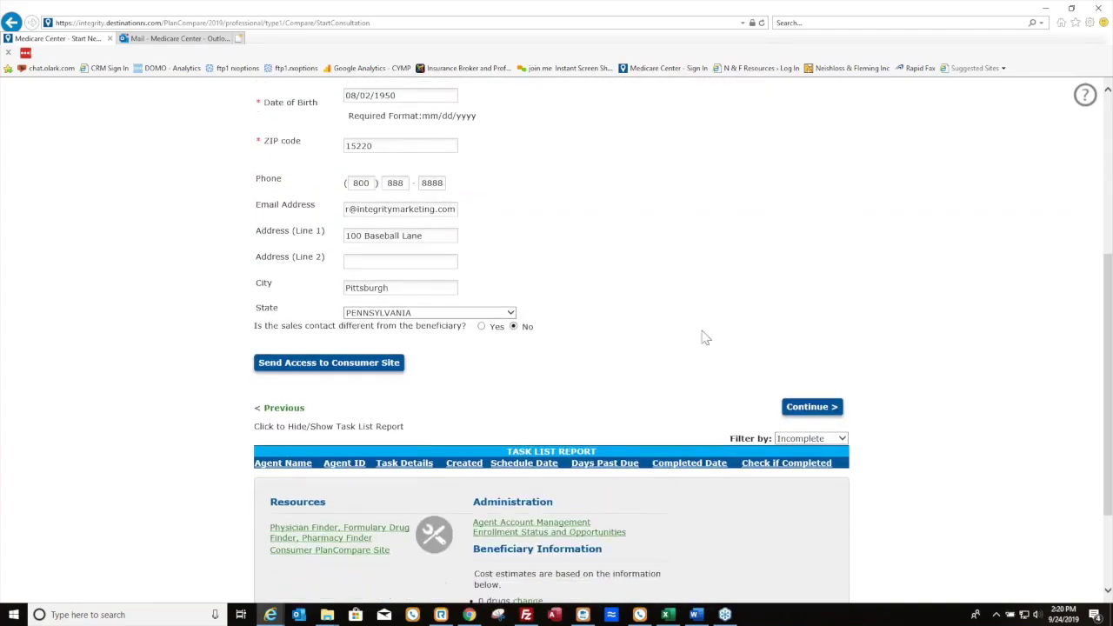
Save the profile to reach the Scope of Appointment step, then open a new Chrome window
left_click(809, 407)
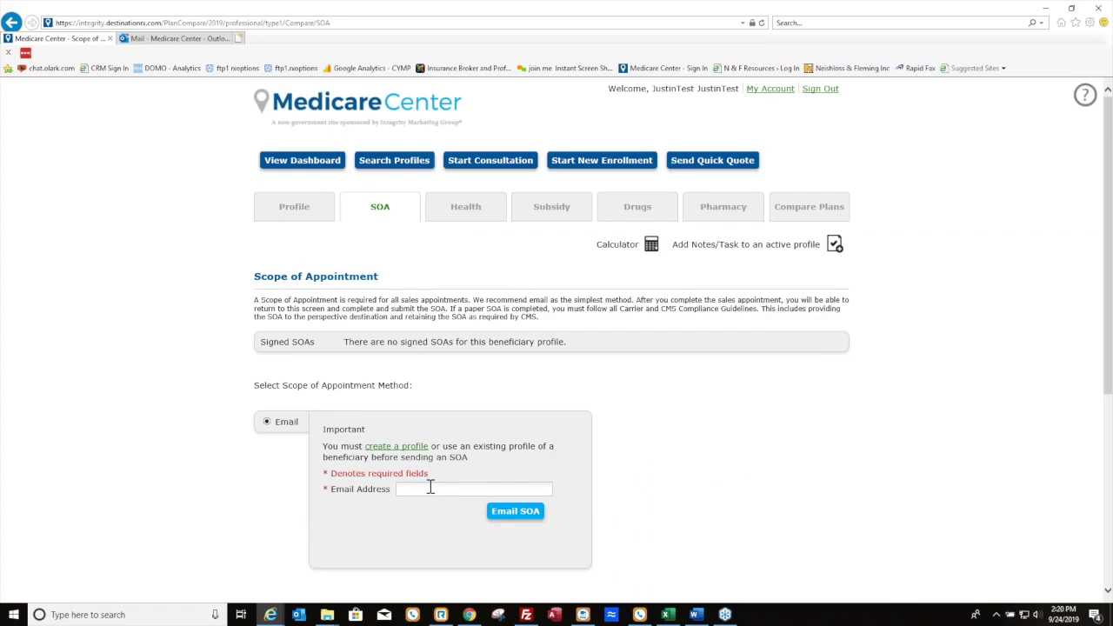
left_click(470, 615)
right_click(469, 616)
left_click(911, 316)
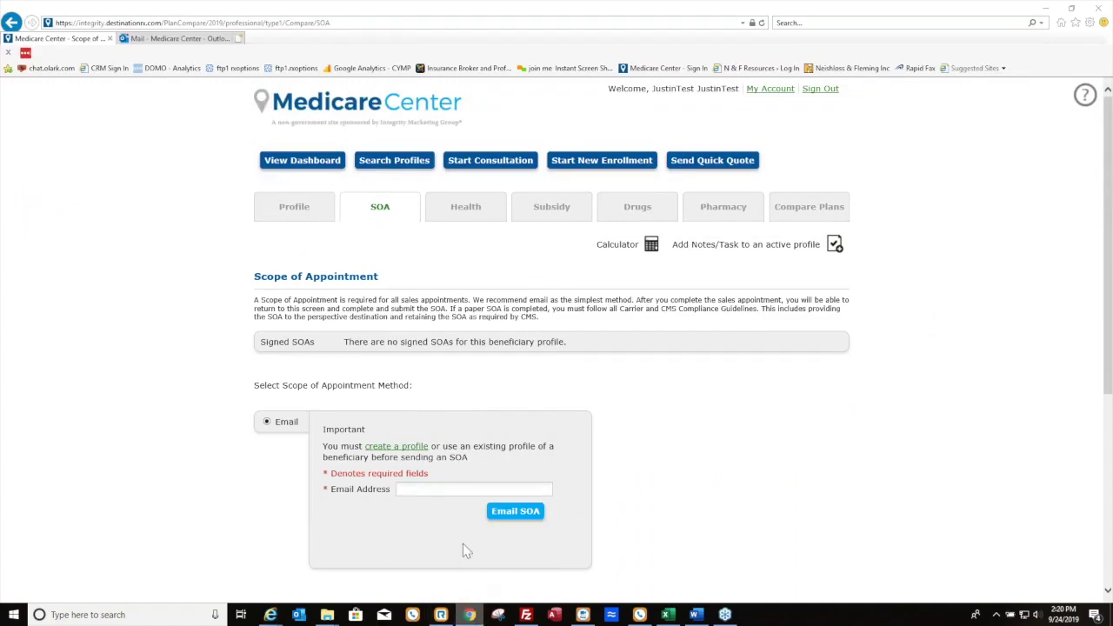
right_click(465, 617)
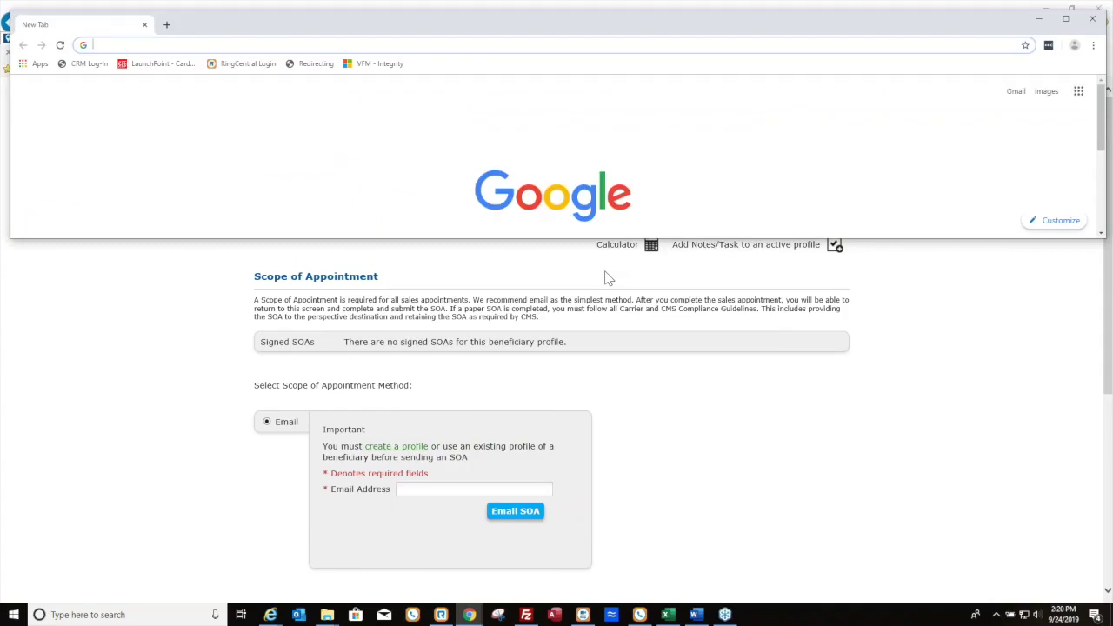
Maximize the new Chrome window and load medicarecenter.com
double_click(614, 23)
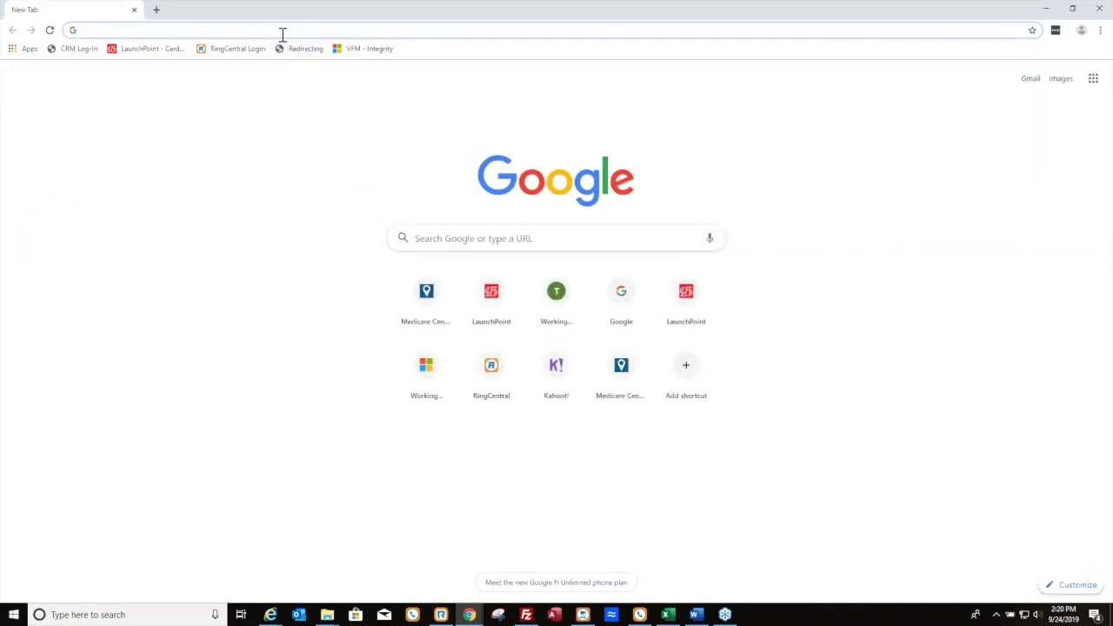
type("med")
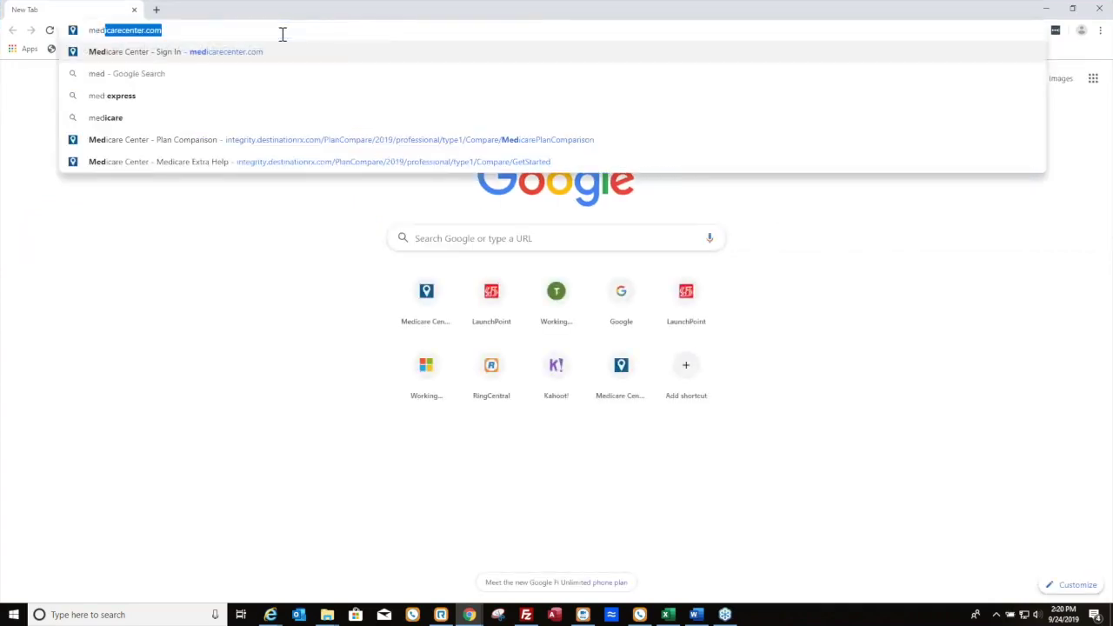
key("Return")
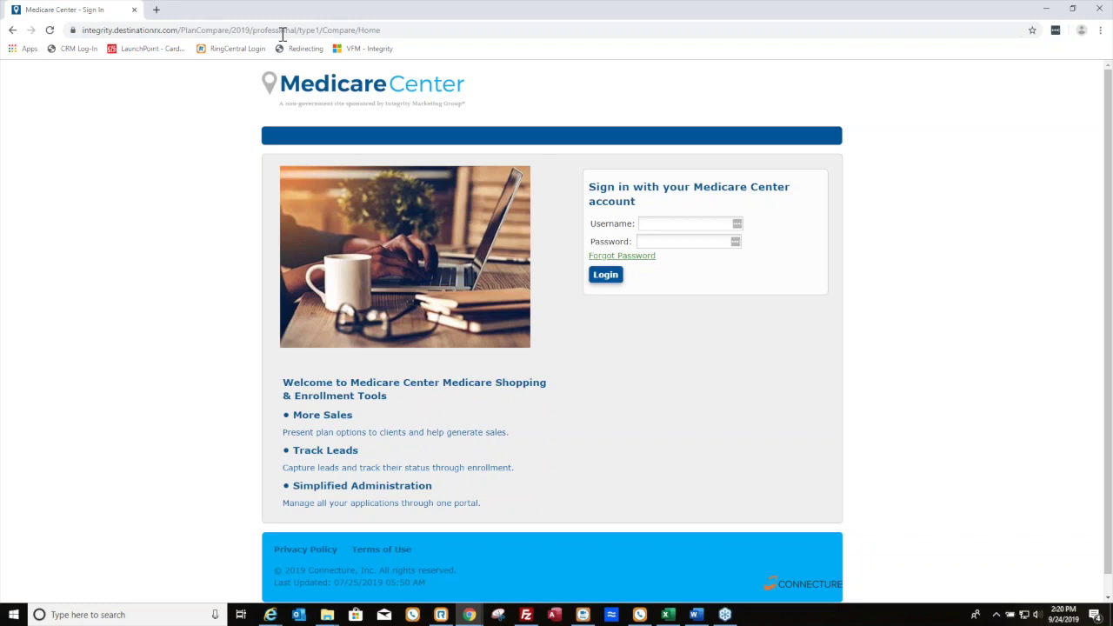
Sign back in to Medicare Center with the saved username and the account password
left_click(675, 225)
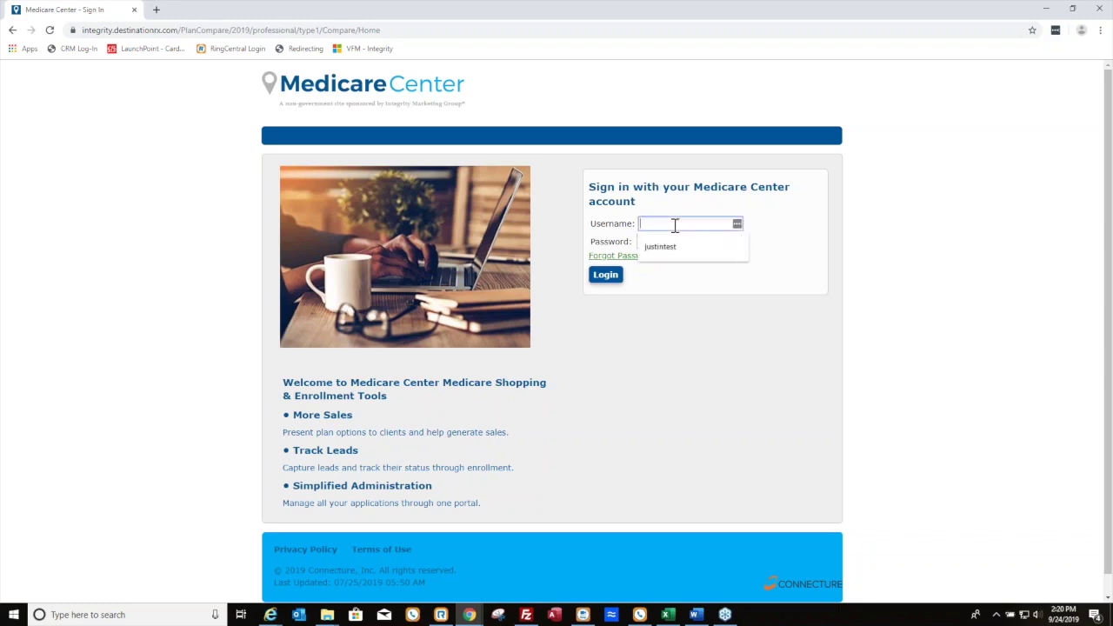
key("Down")
key("Return")
left_click(666, 238)
type("**********")
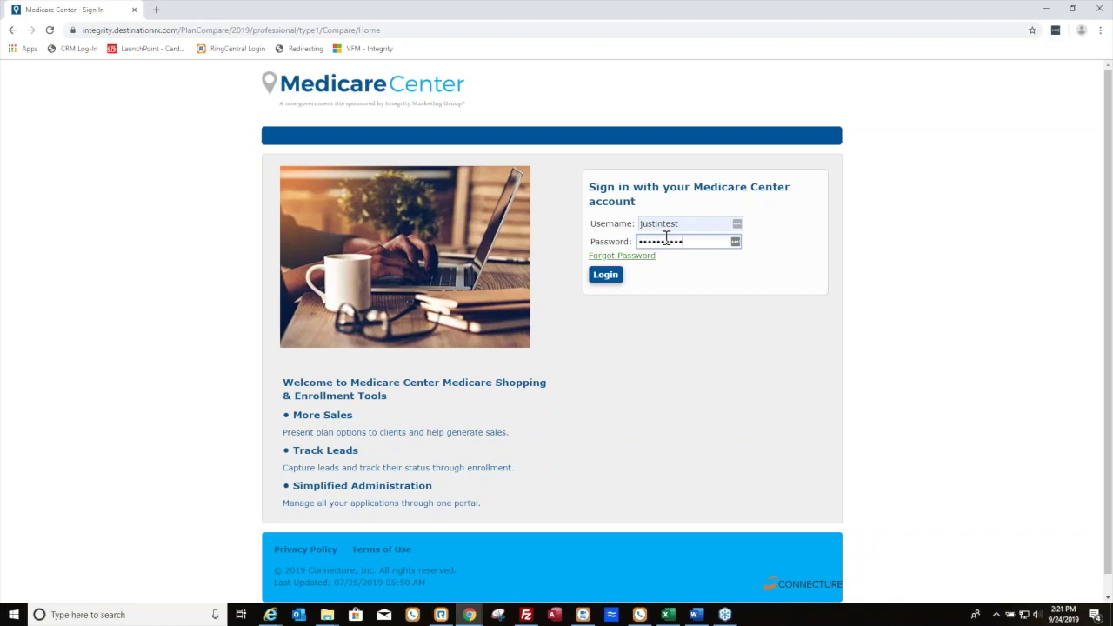
left_click(623, 273)
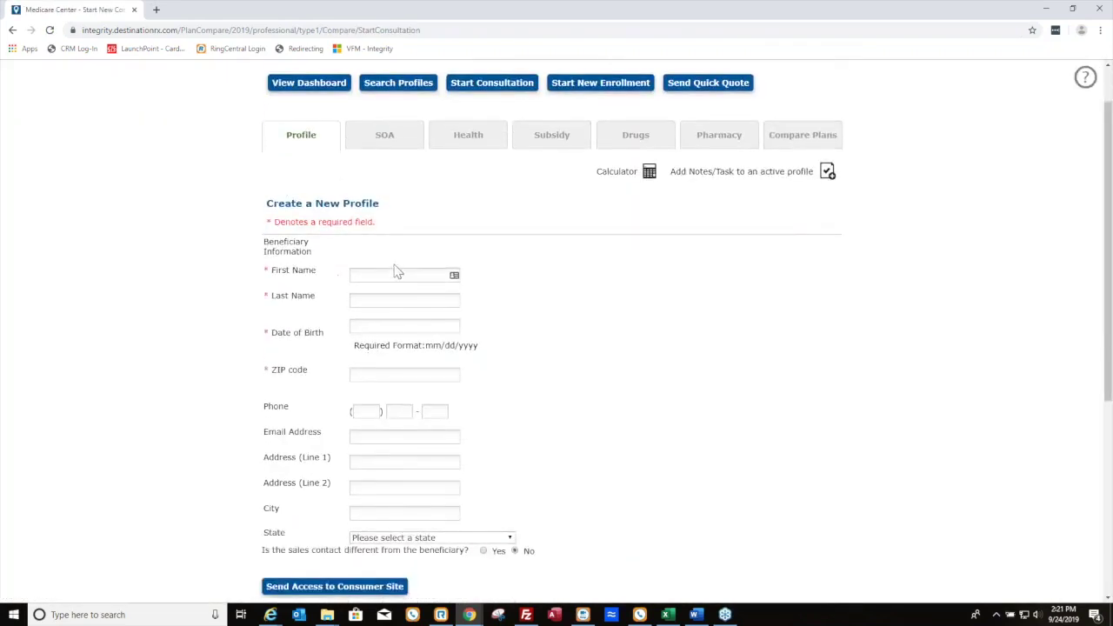
Enter the beneficiary's first and last name, date of birth and ZIP code
scroll(393, 267, "down", 1)
left_click(397, 214)
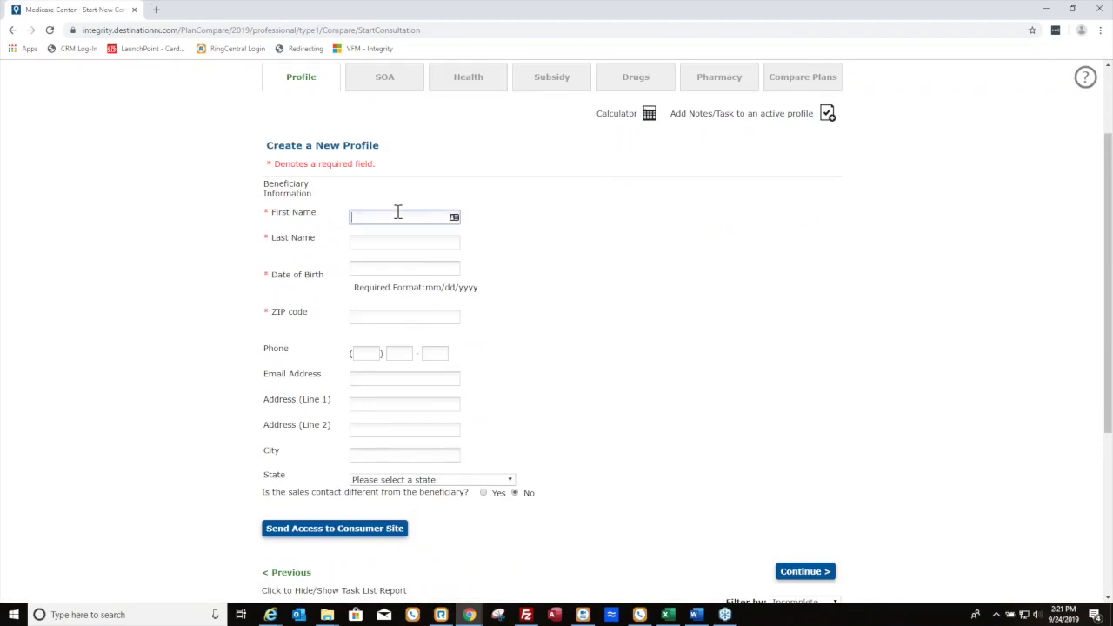
key("Tab")
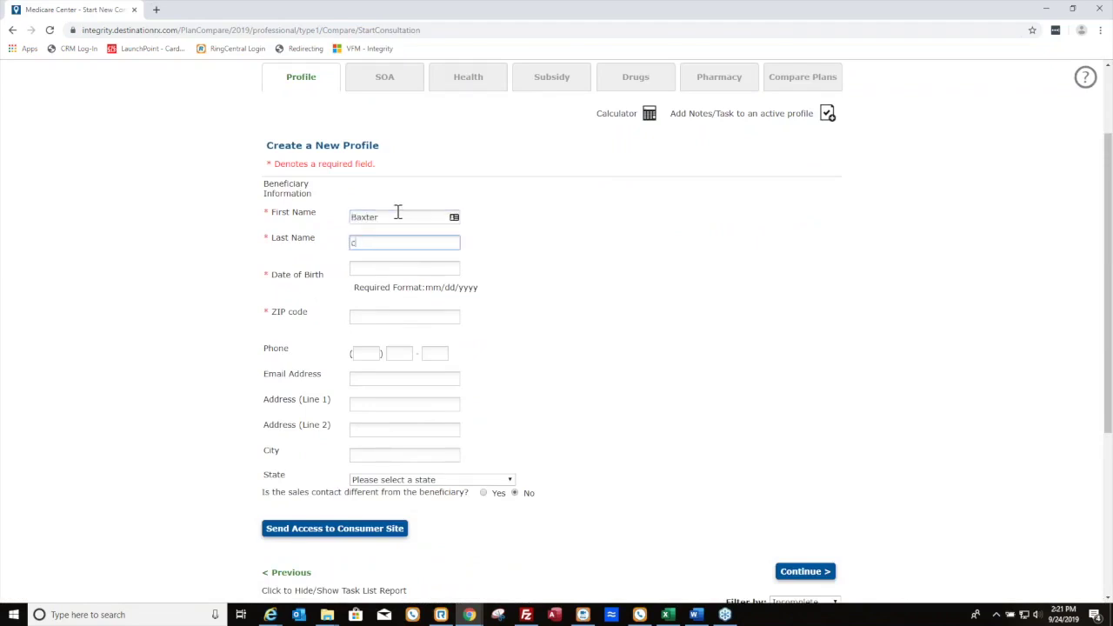
key("Tab")
type("08/02/1950")
key("Tab")
type("15220")
Enter the beneficiary's phone, e-mail, street address and city, and start picking the state
key("Tab")
type("888) 888-8888")
key("Tab")
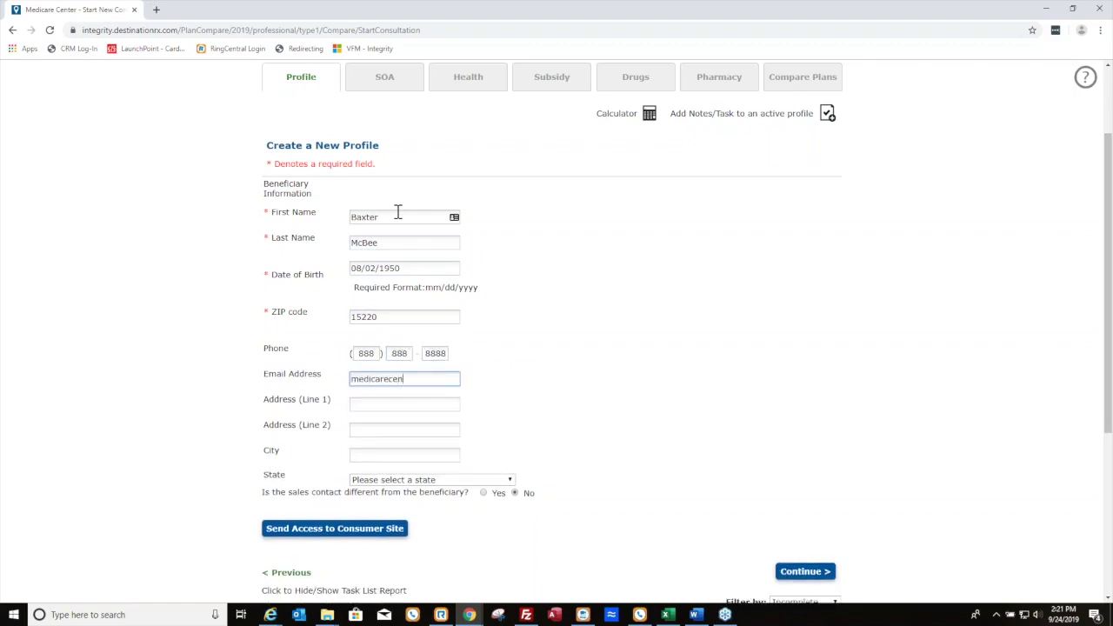
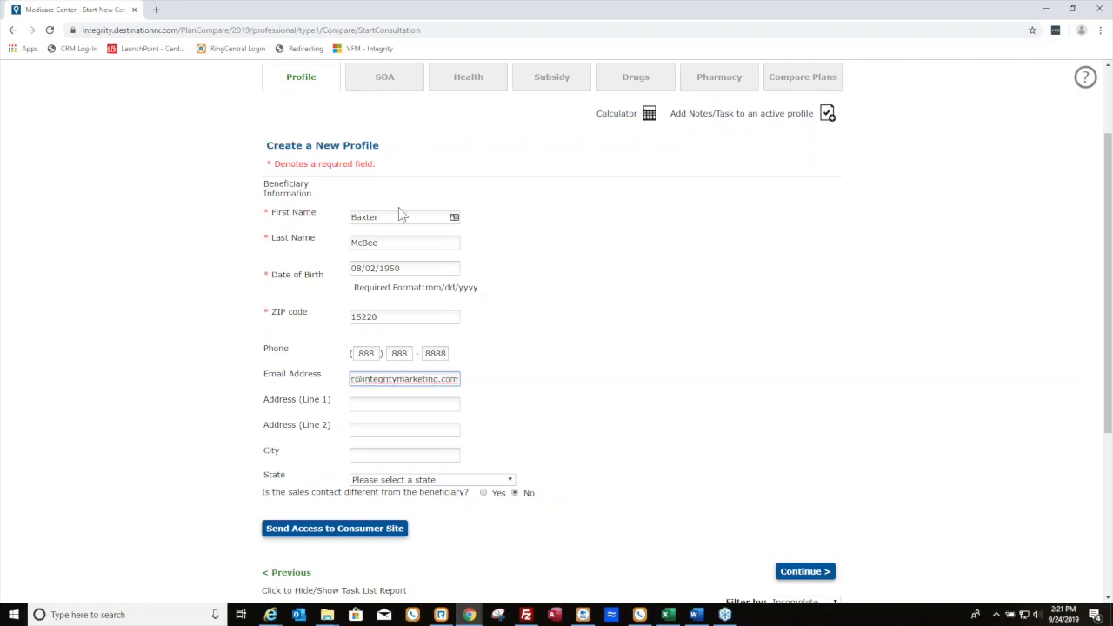
key("Tab")
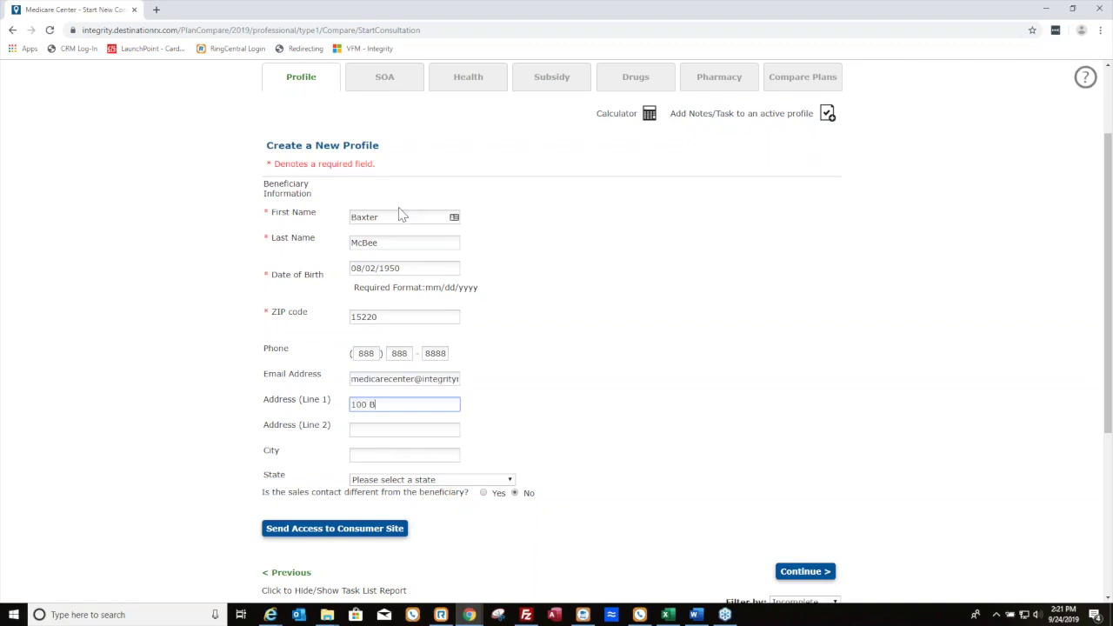
key("Tab")
key("Tab")
type("Pittb")
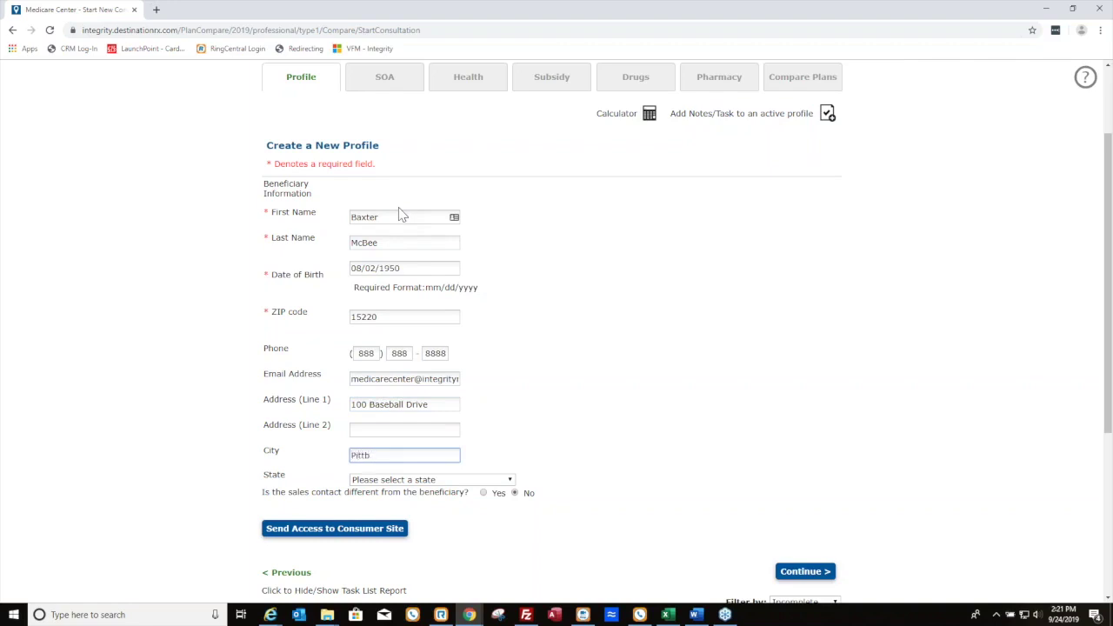
type("uburgh")
key("Tab")
type("pe")
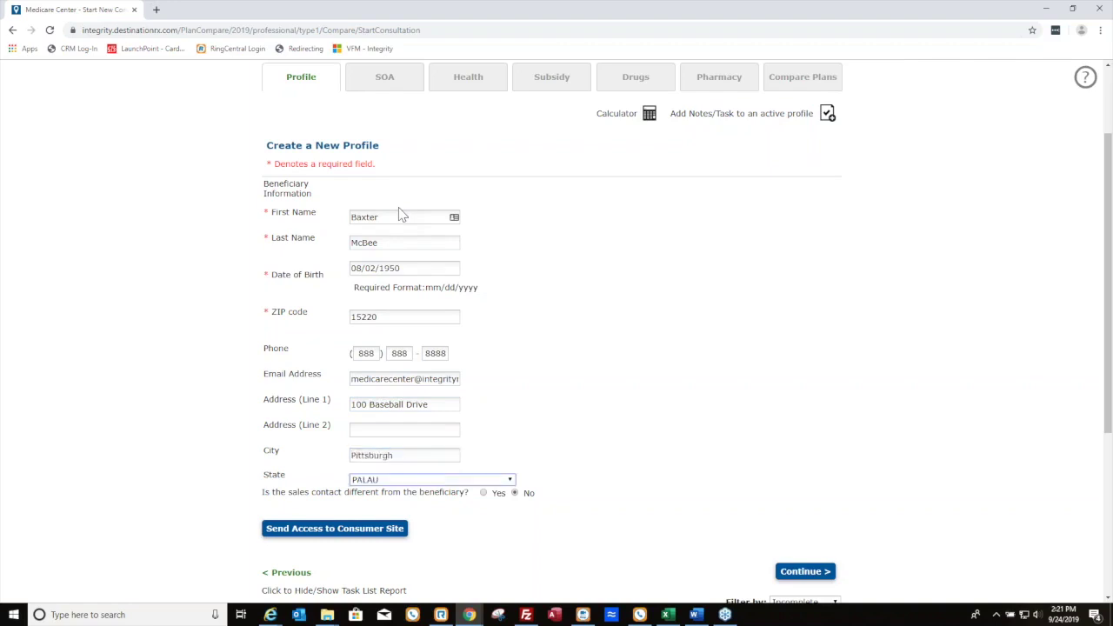
Save the profile and e-mail the Scope of Appointment to the beneficiary's prefilled address
left_click(783, 570)
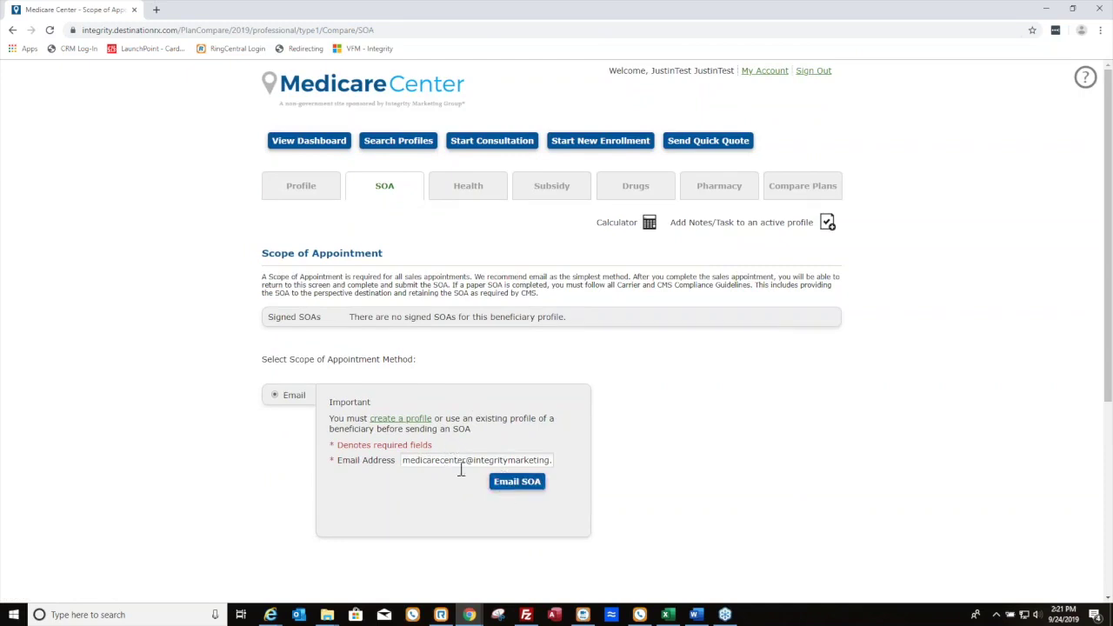
left_click(513, 492)
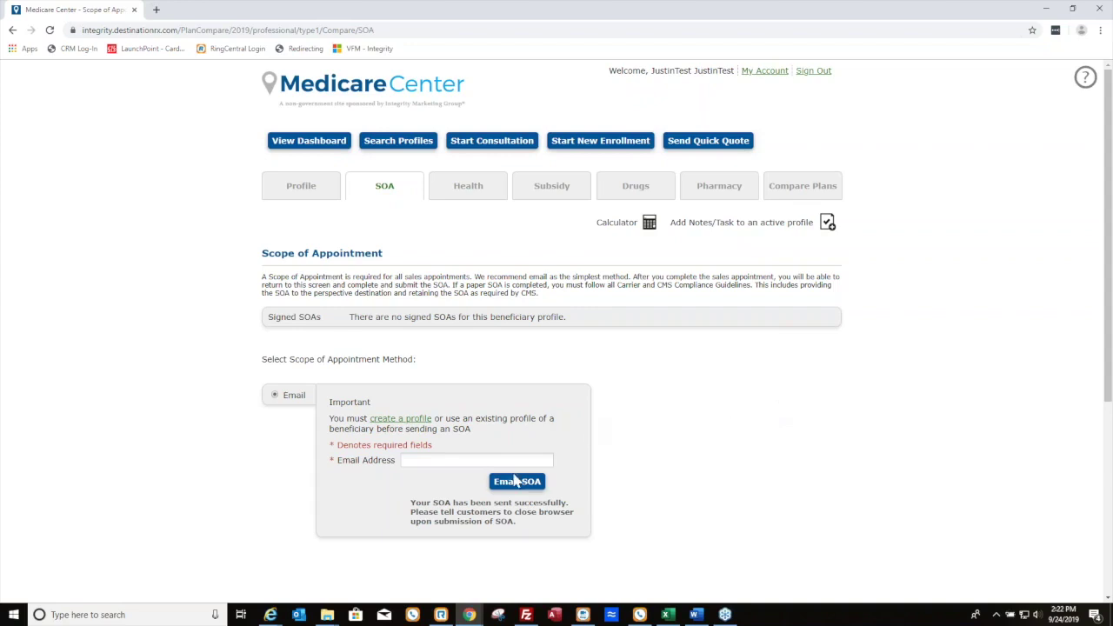
In Outlook, open the newest Medicare Center e-mail in its own window and follow its Scope of Appointment form link
left_click(270, 615)
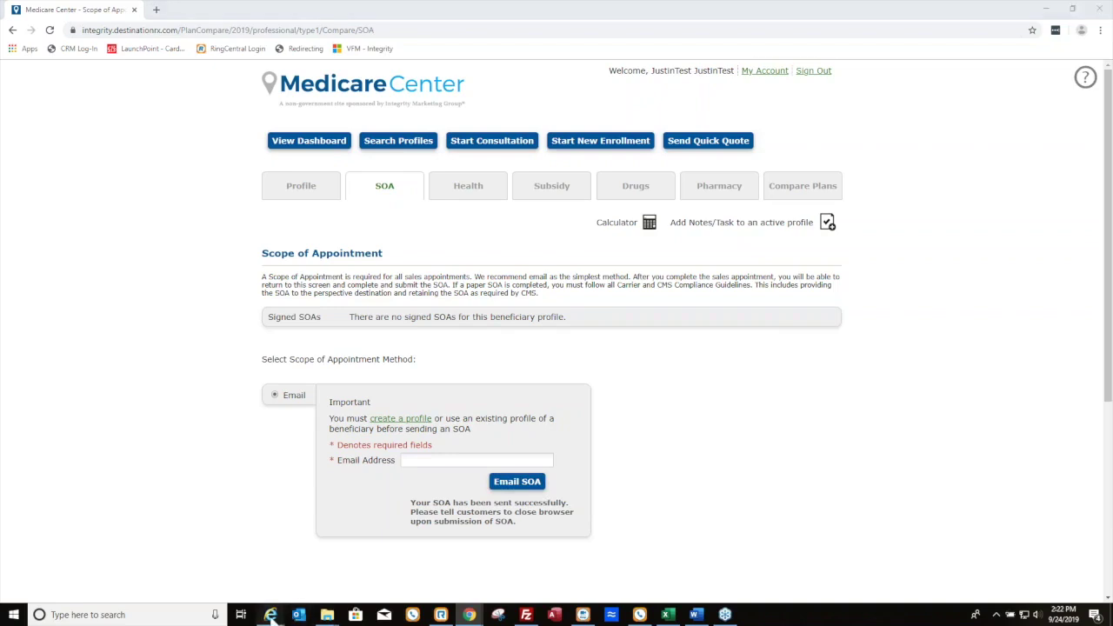
left_click(933, 570)
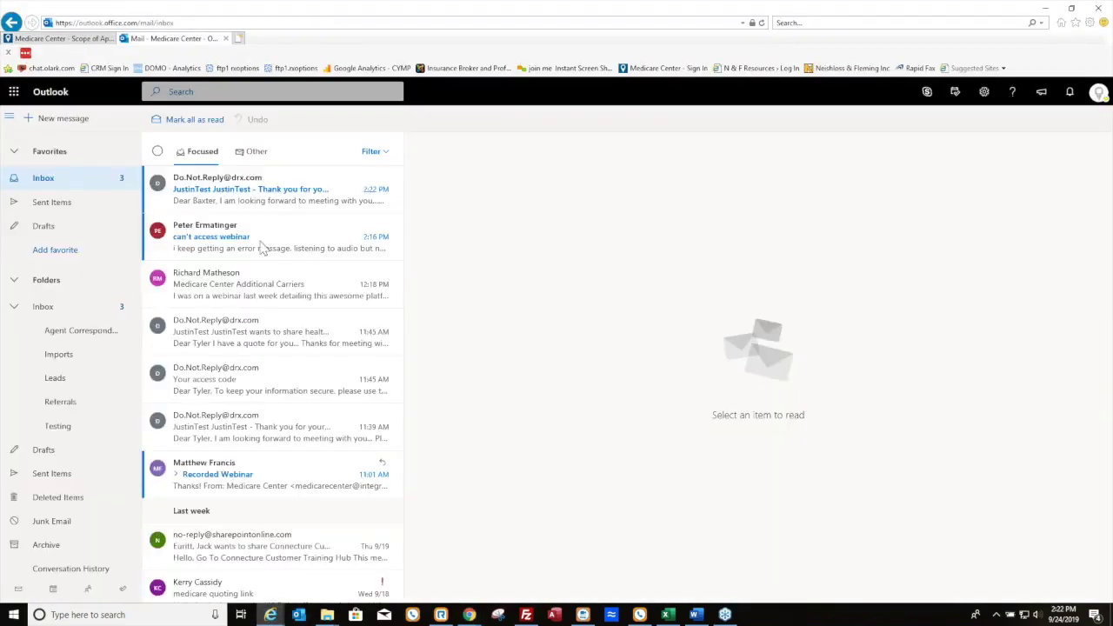
left_click(263, 199)
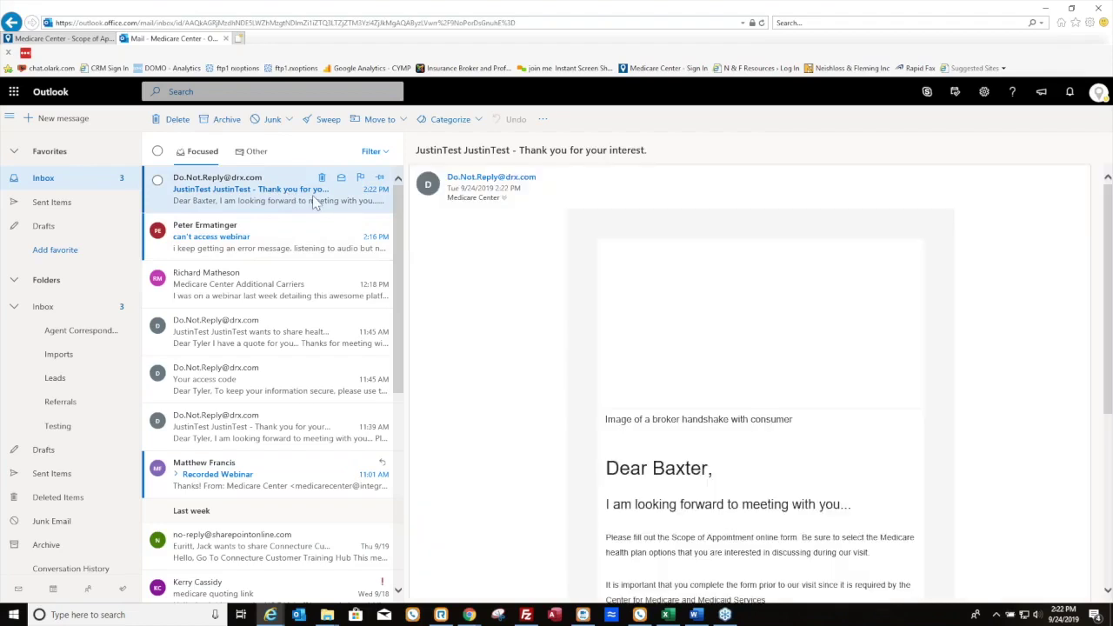
double_click(193, 199)
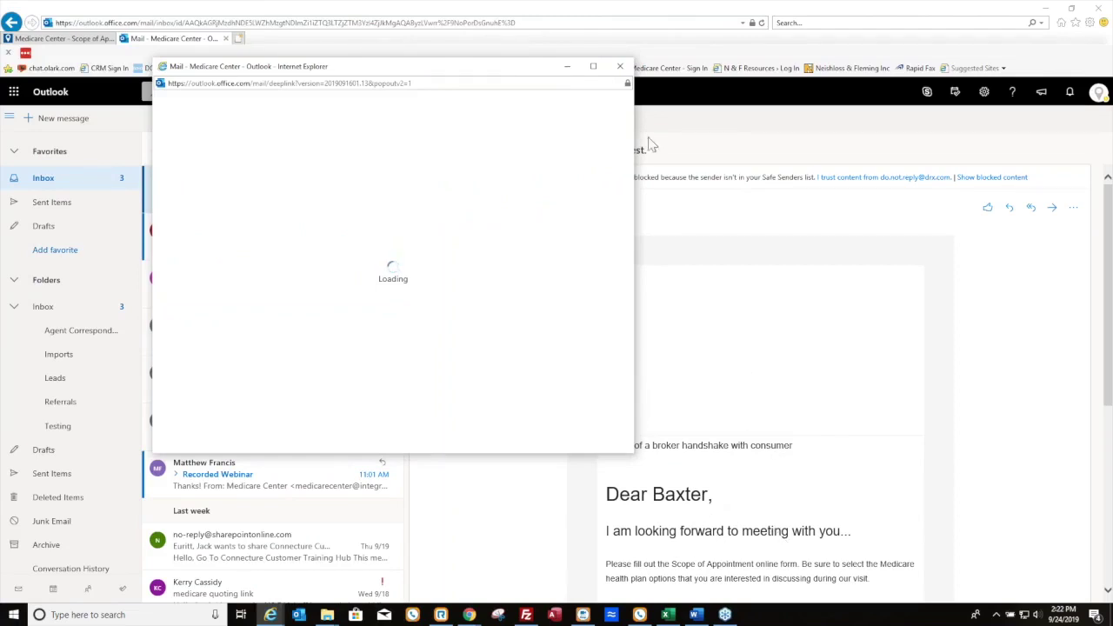
scroll(748, 469, "down", 3)
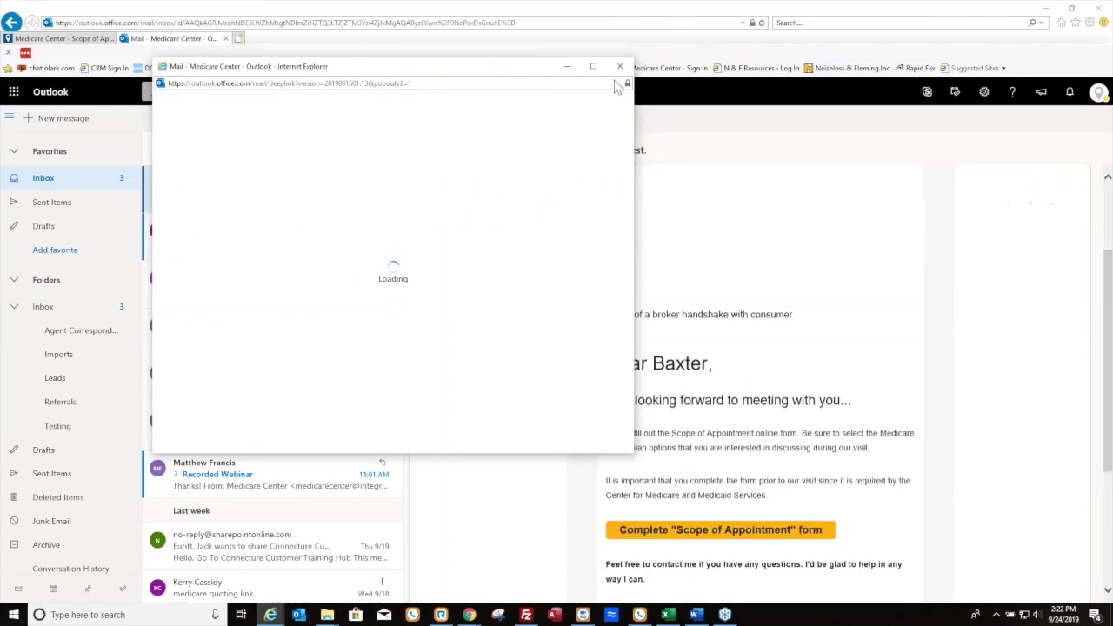
left_click(740, 537)
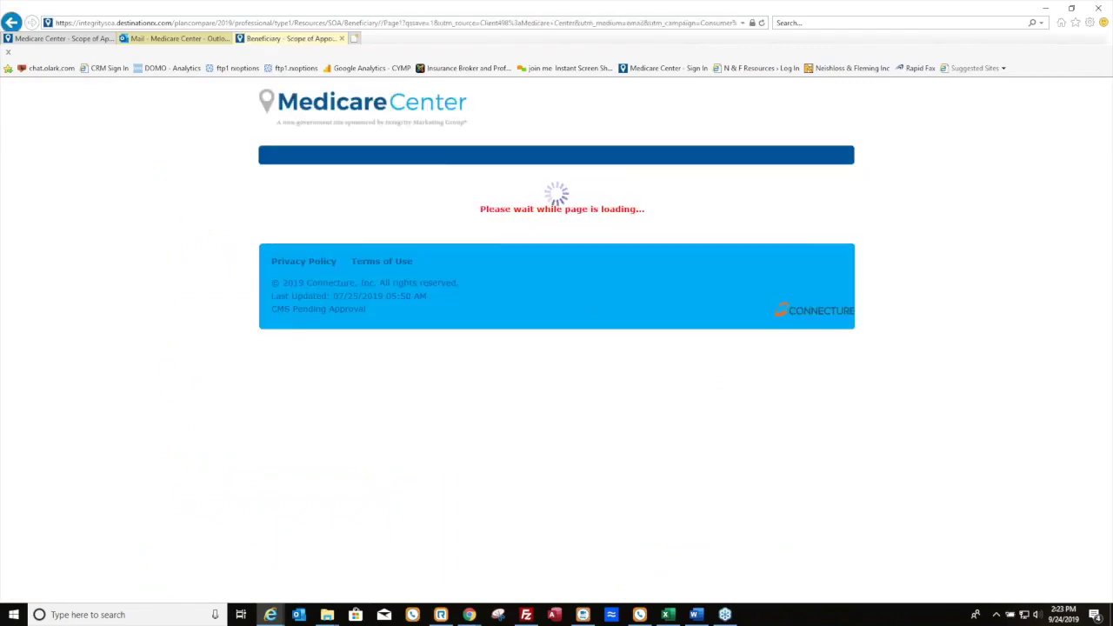
Check Part D, Medicare Advantage, Medicare Supplement and Ancillary Products on the SOA form
scroll(345, 193, "down", 4)
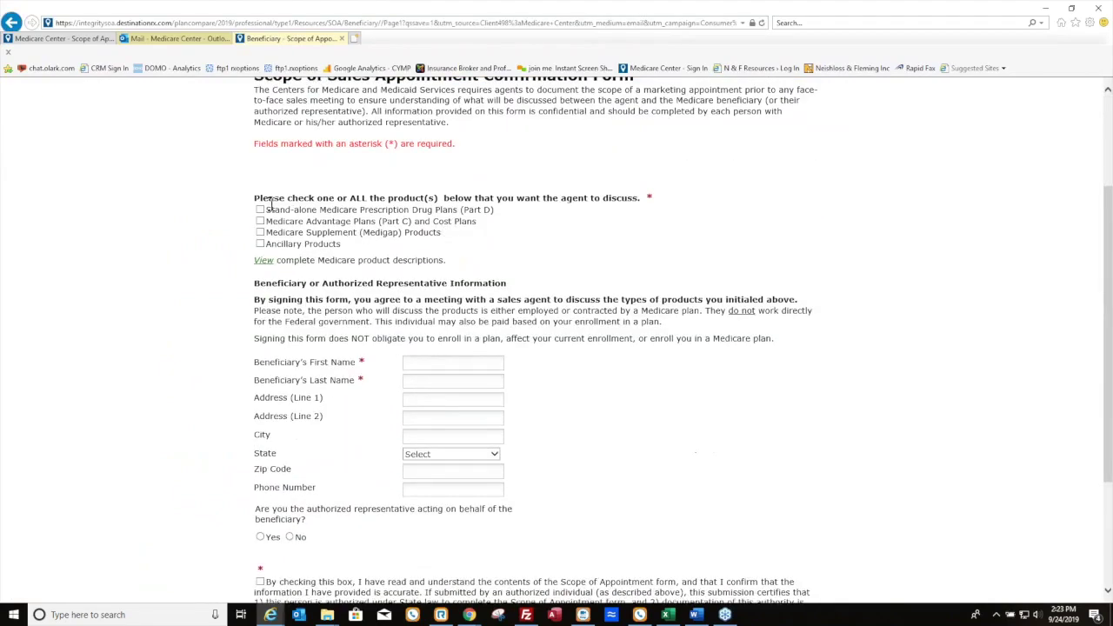
scroll(261, 209, "down", 1)
left_click(260, 169)
left_click(260, 181)
left_click(260, 192)
left_click(261, 203)
Enter the beneficiary's first and last name and agree to the consent statement
left_click(418, 322)
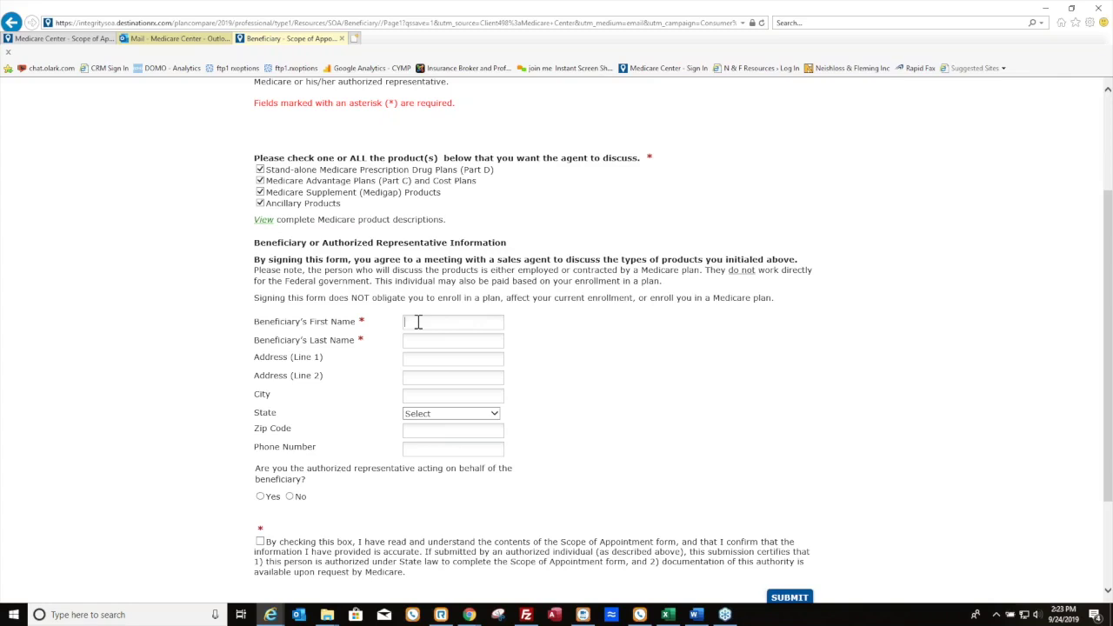
key("Tab")
scroll(272, 407, "down", 3)
left_click(260, 404)
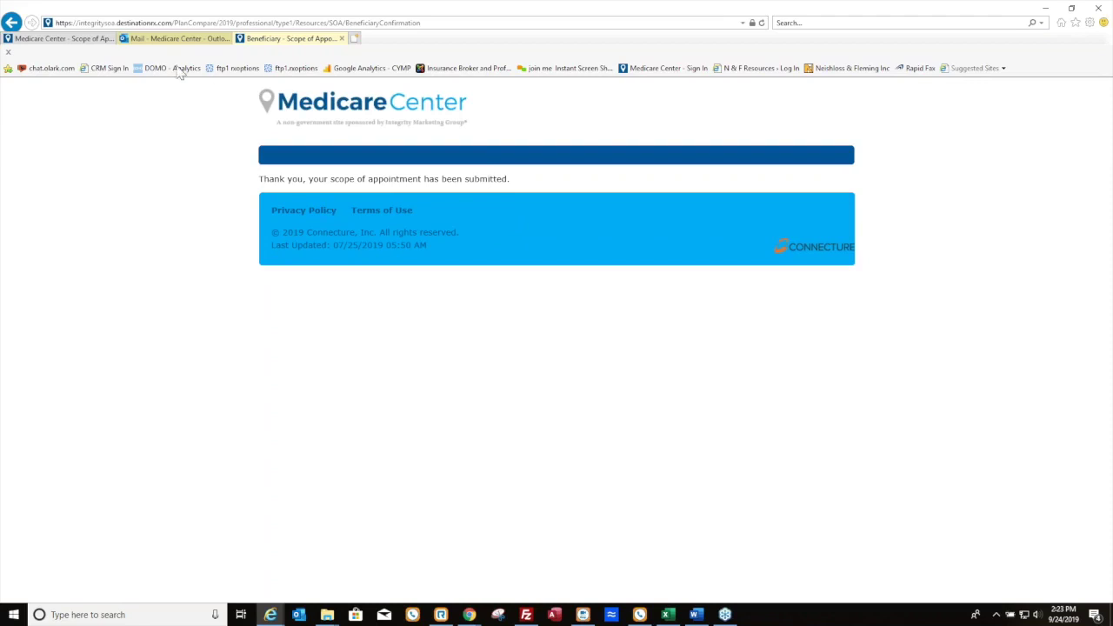
Back in the agent portal, reload the SOA page and open the signed 09/24/2019 Scope of Appointment
mouse_move(481, 611)
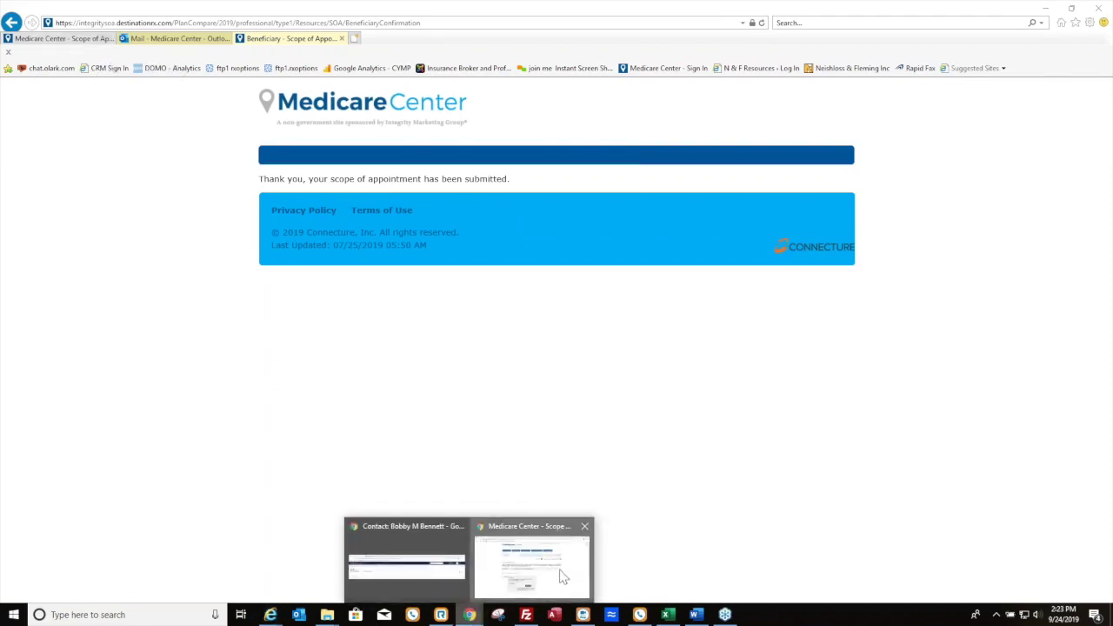
left_click(561, 574)
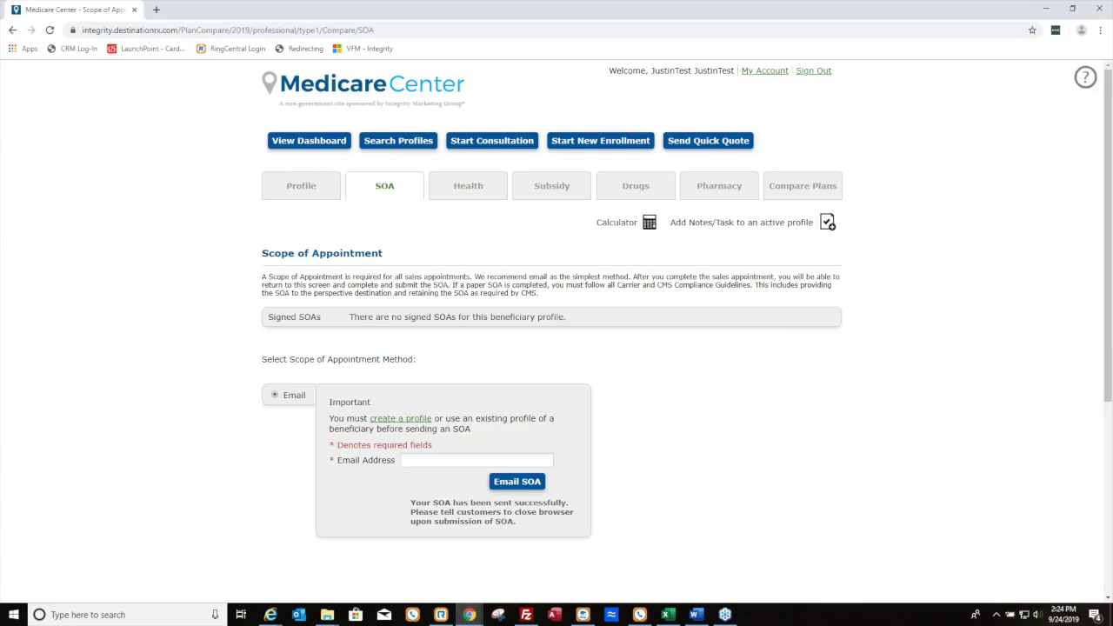
left_click(50, 30)
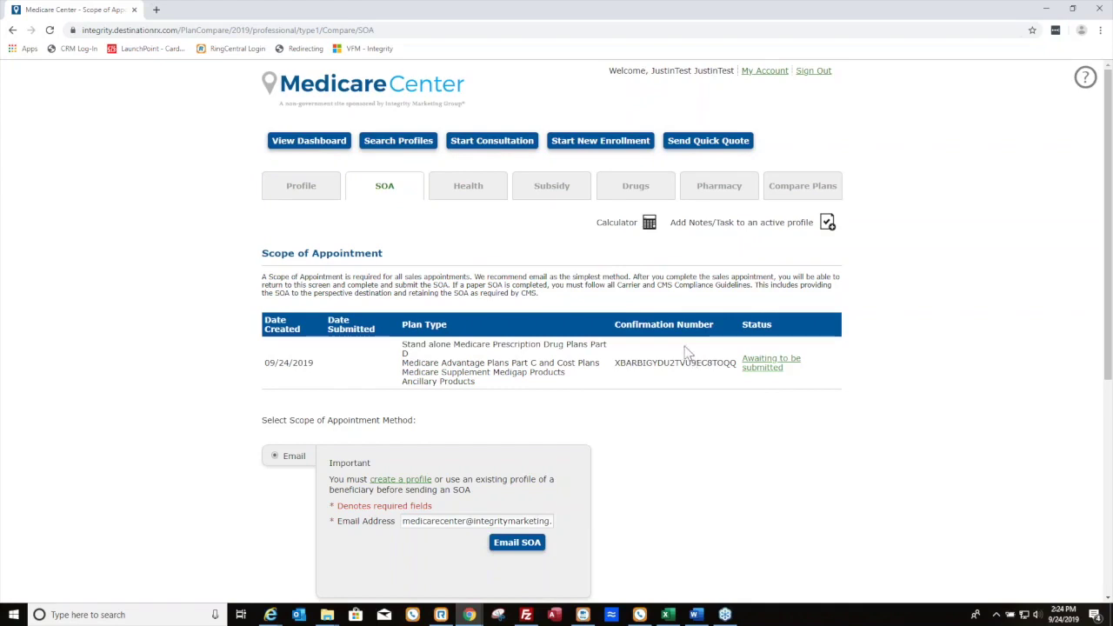
left_click(762, 367)
scroll(972, 296, "down", 3)
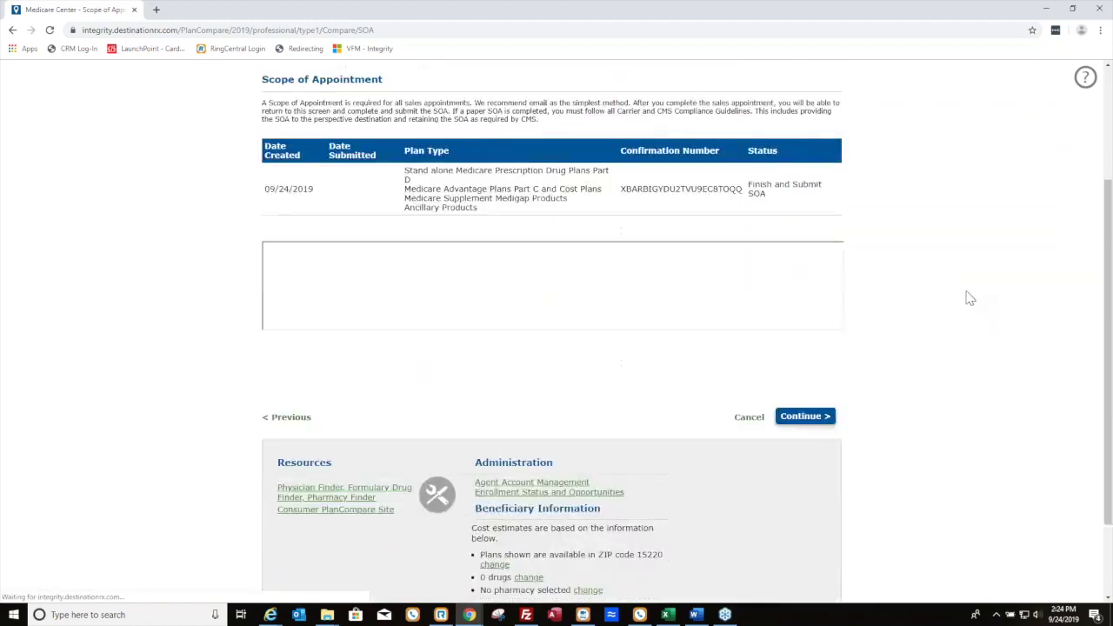
Fill the agent's first name, last name and phone from saved entries; set contact method to Incoming Call
scroll(931, 301, "down", 1)
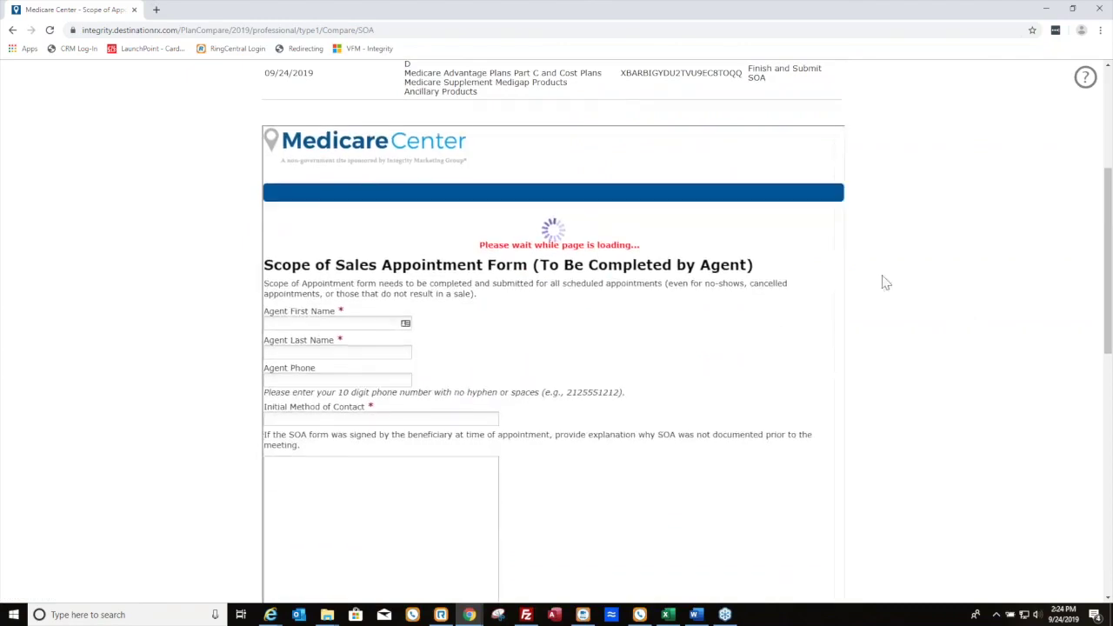
scroll(882, 284, "down", 3)
left_click(393, 210)
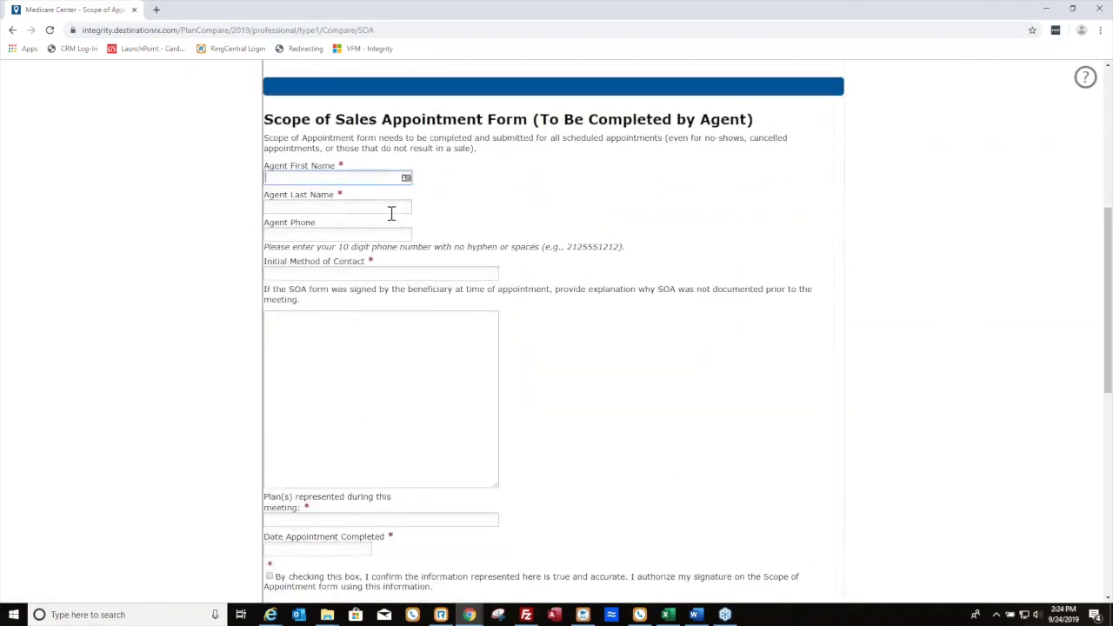
key("Return")
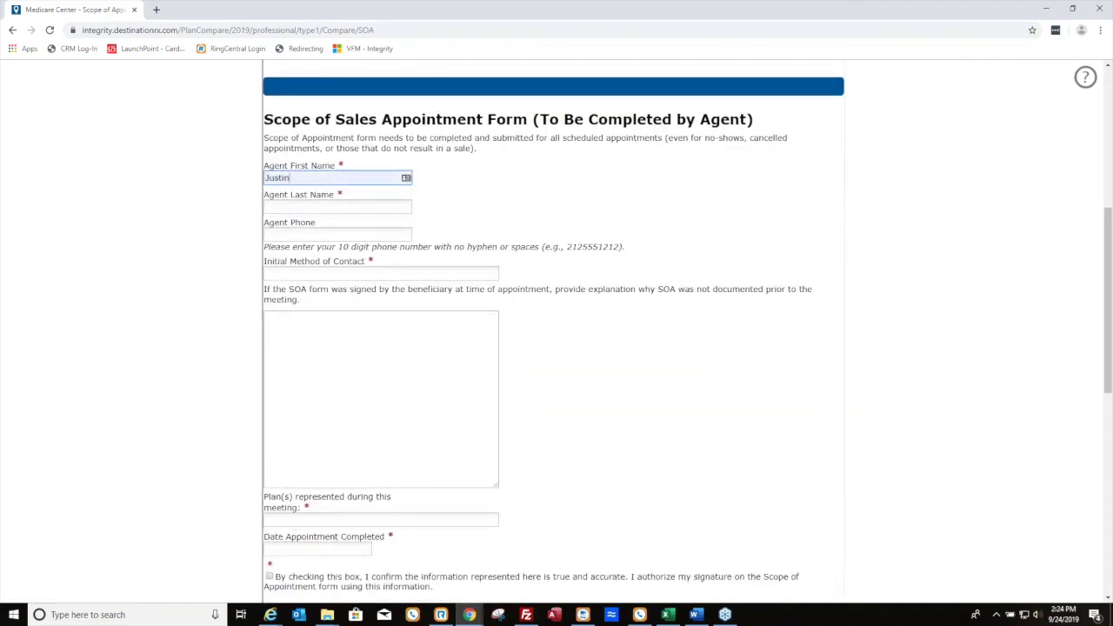
key("Tab")
key("Down")
key("Return")
key("Tab")
key("Down")
key("Down")
key("Return")
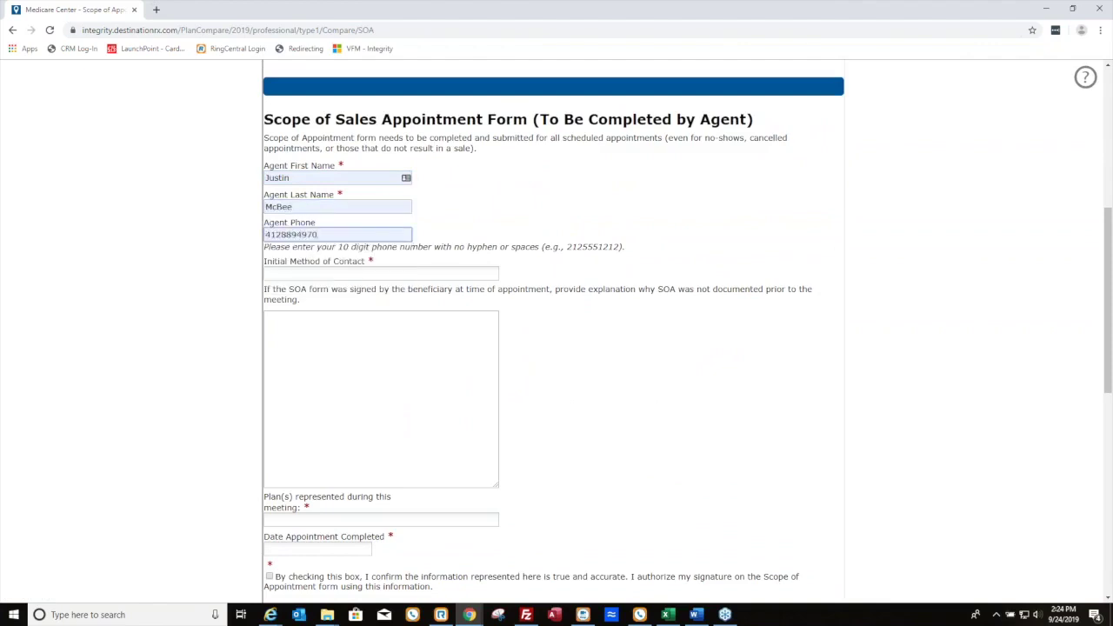
key("BackSpace")
key("BackSpace")
key("BackSpace")
key("BackSpace")
key("BackSpace")
key("BackSpace")
key("BackSpace")
key("BackSpace")
key("BackSpace")
key("BackSpace")
key("Down")
key("Down")
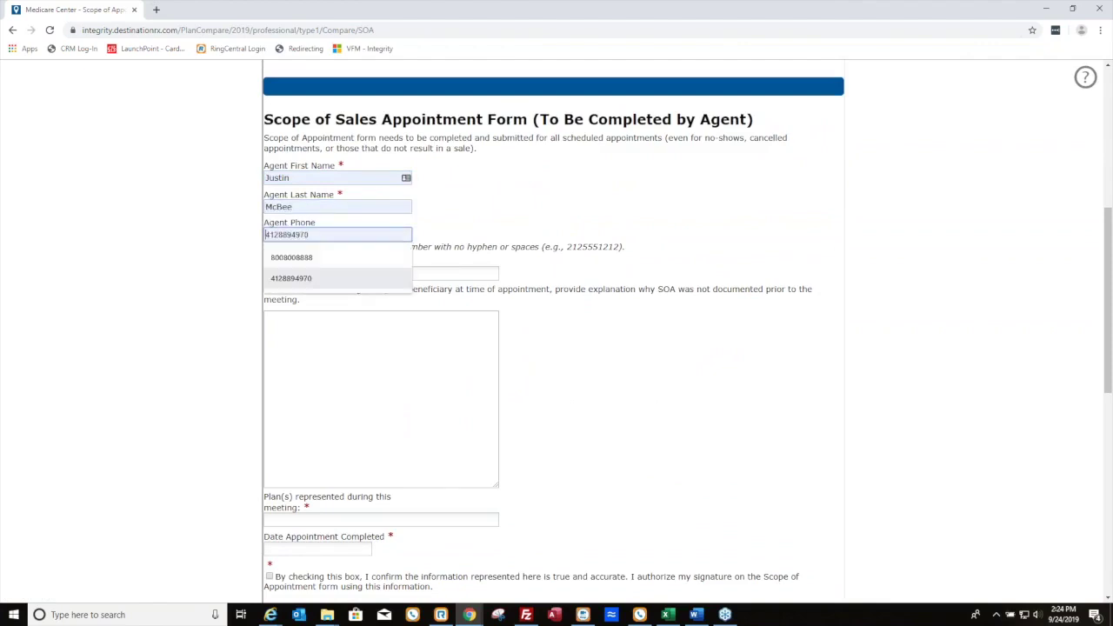
key("Up")
key("Return")
key("Tab")
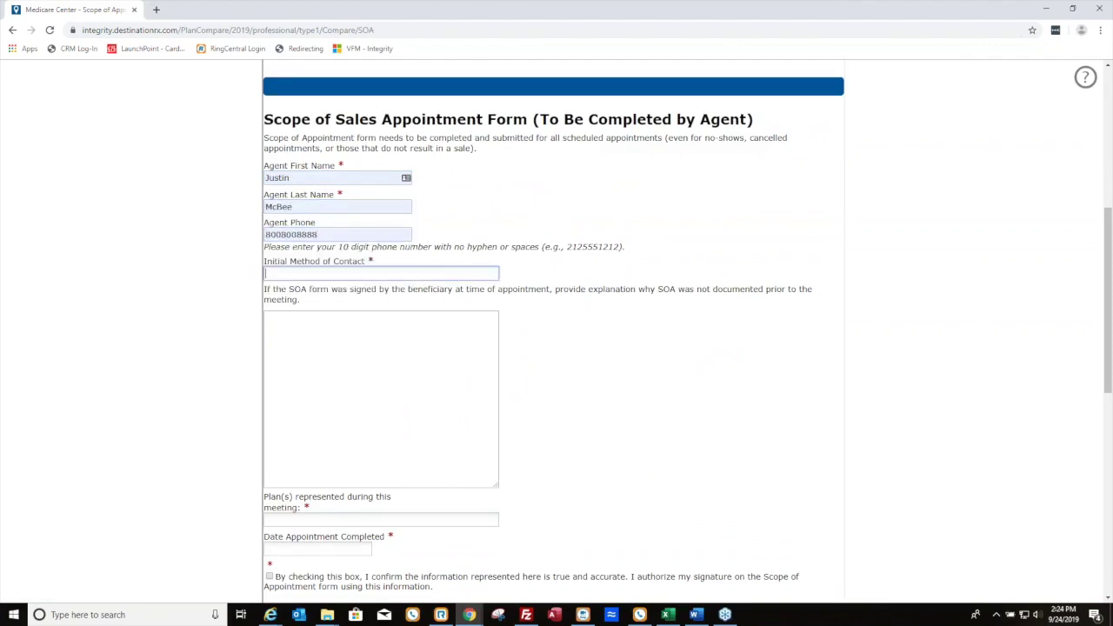
key("Down")
key("Return")
key("Tab")
Choose MAPD, enter completion date 09/24/2019, consent to the attestation, and submit the SOA
scroll(385, 442, "down", 2)
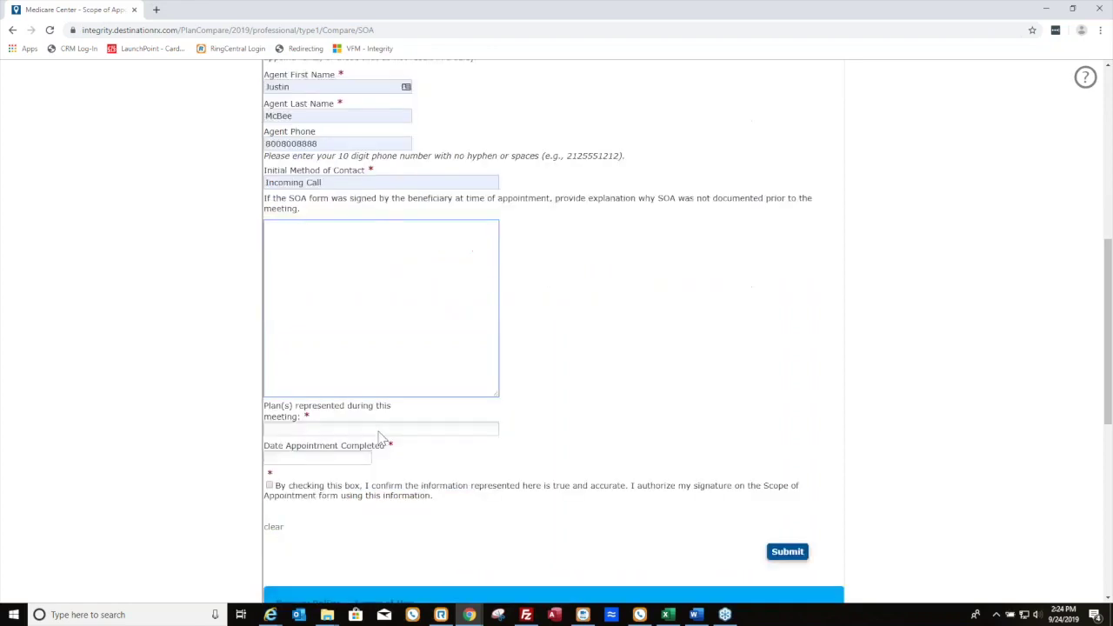
left_click(349, 406)
left_click(298, 427)
left_click(321, 432)
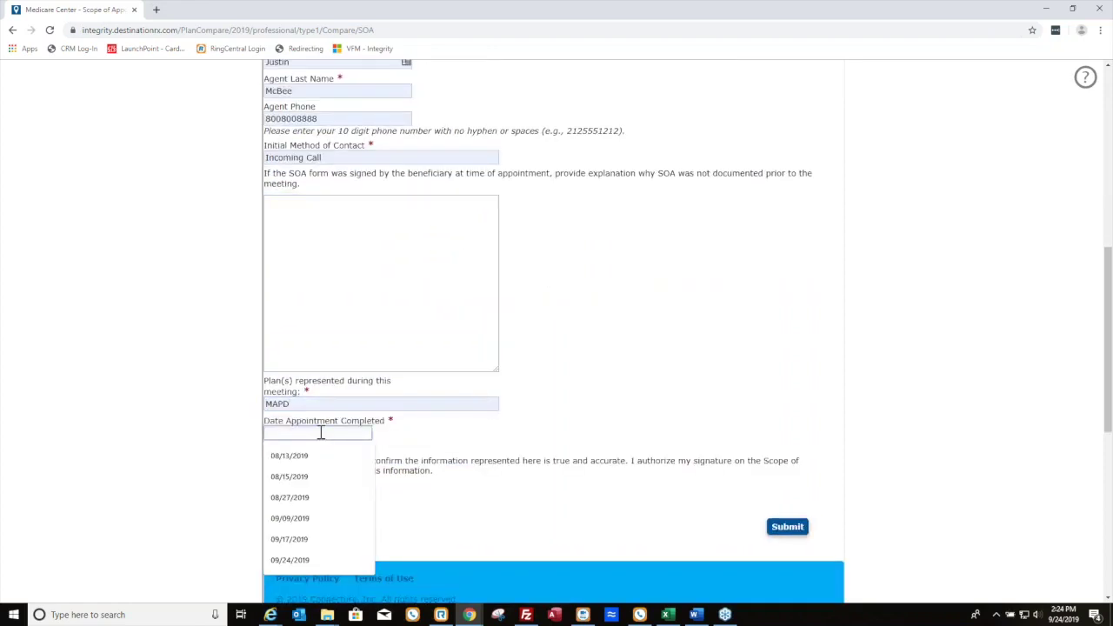
type("09/24/2019")
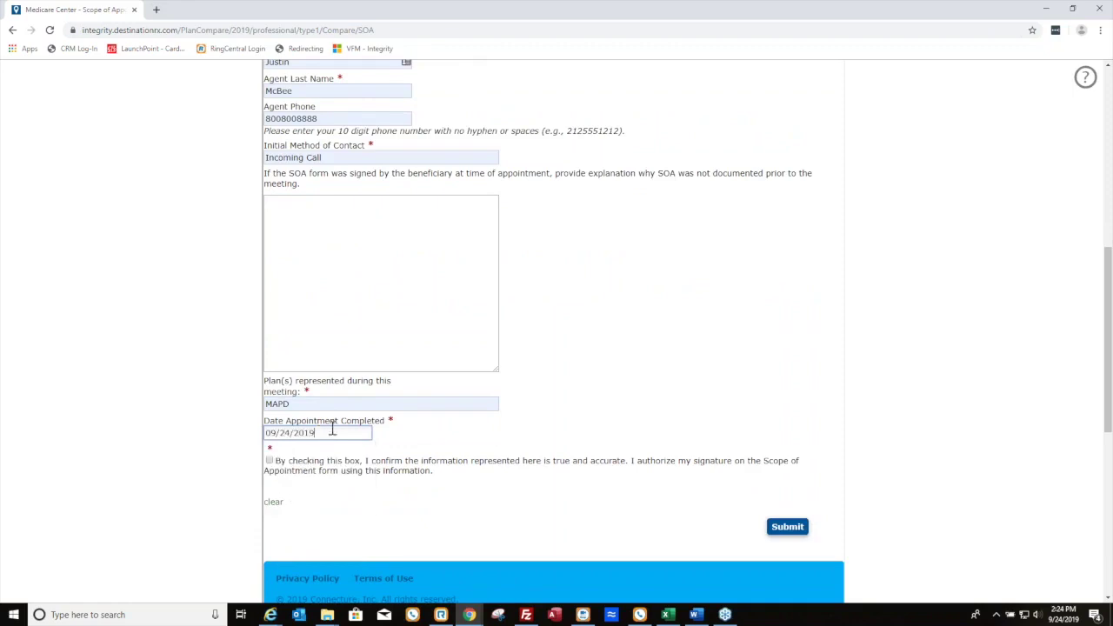
triple_click(270, 468)
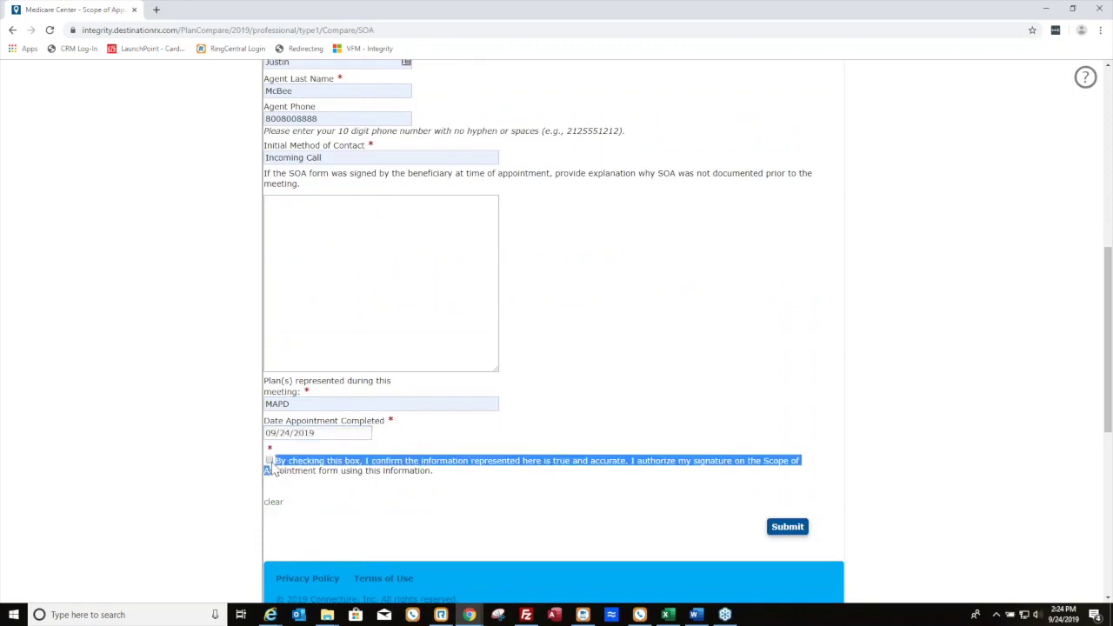
left_click(287, 467)
left_click(269, 468)
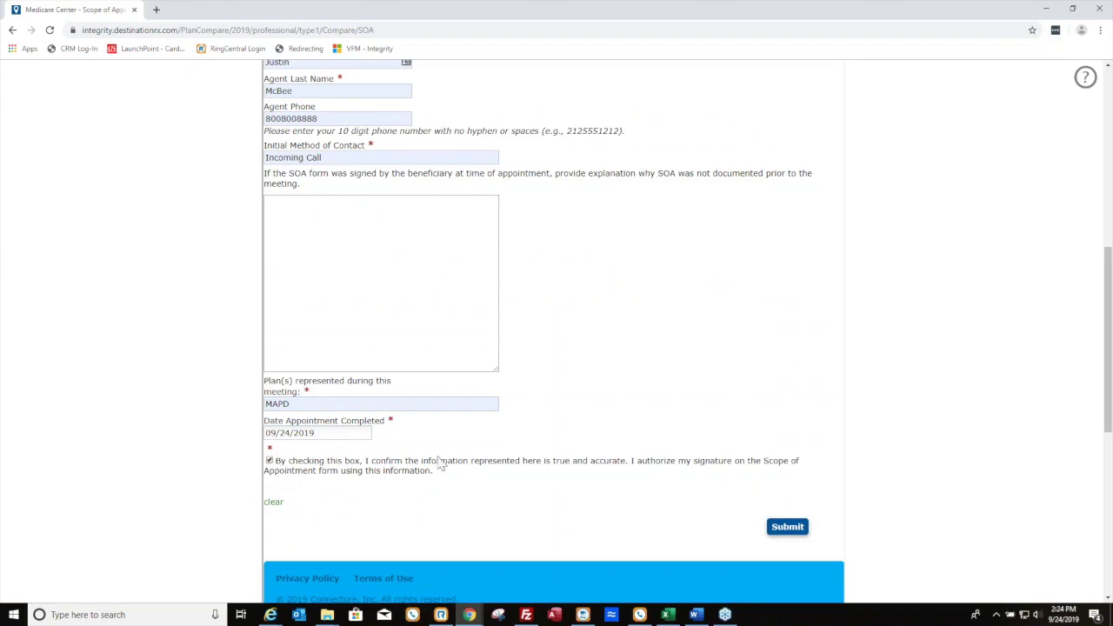
left_click(786, 528)
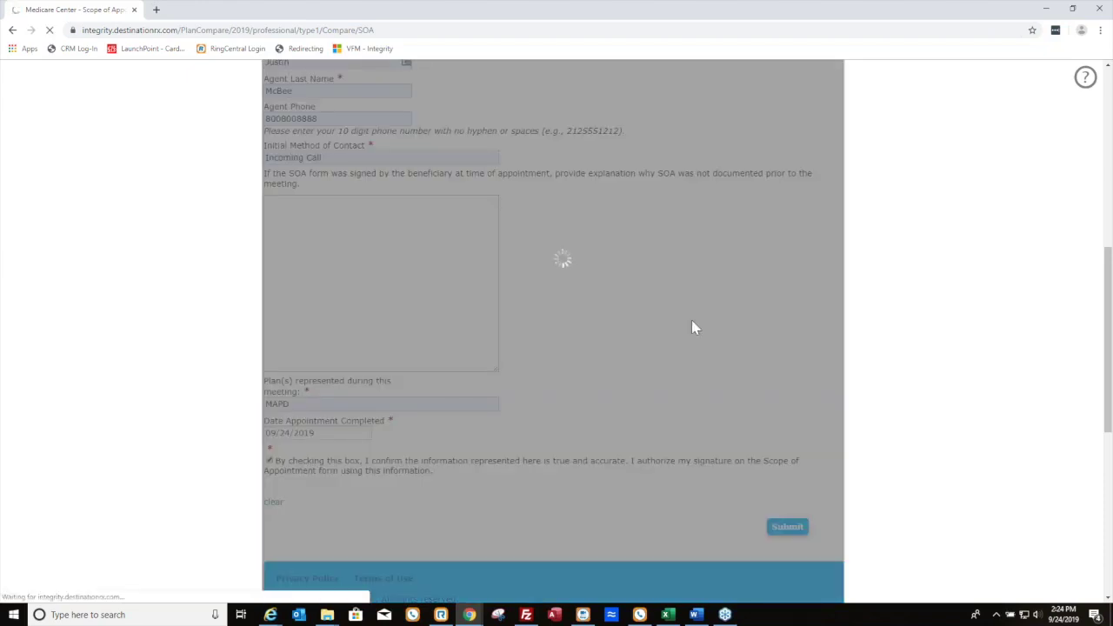
scroll(523, 398, "up", 4)
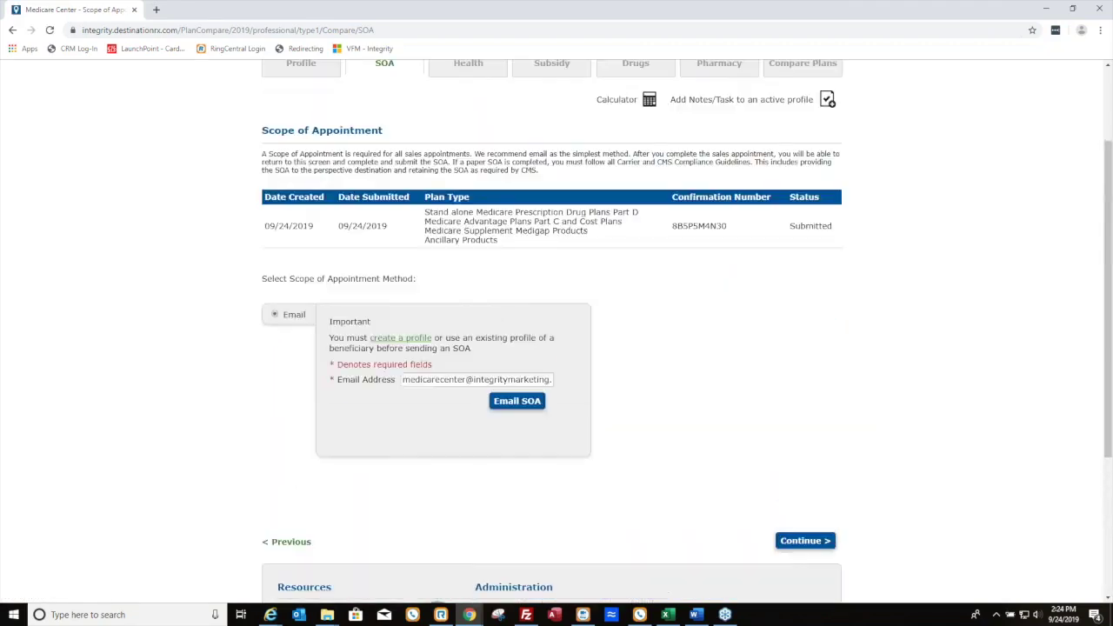
Continue past the SOA and health steps, then mark the client Not eligible for Extra Help on Subsidy
left_click_drag(341, 228, 385, 227)
left_click(387, 228)
left_click(821, 532)
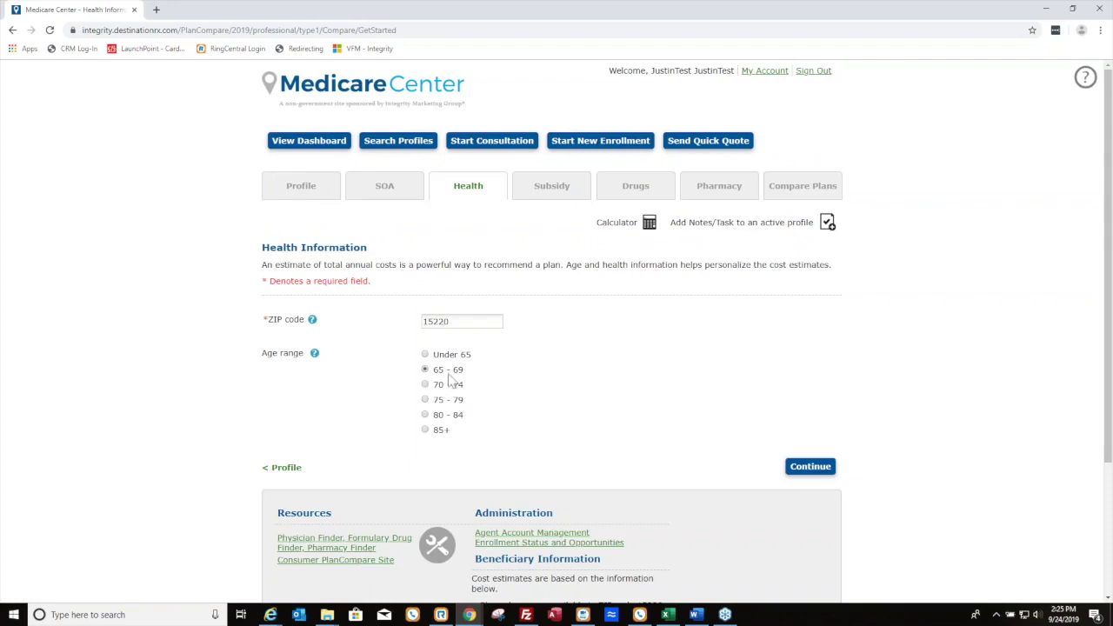
left_click(813, 467)
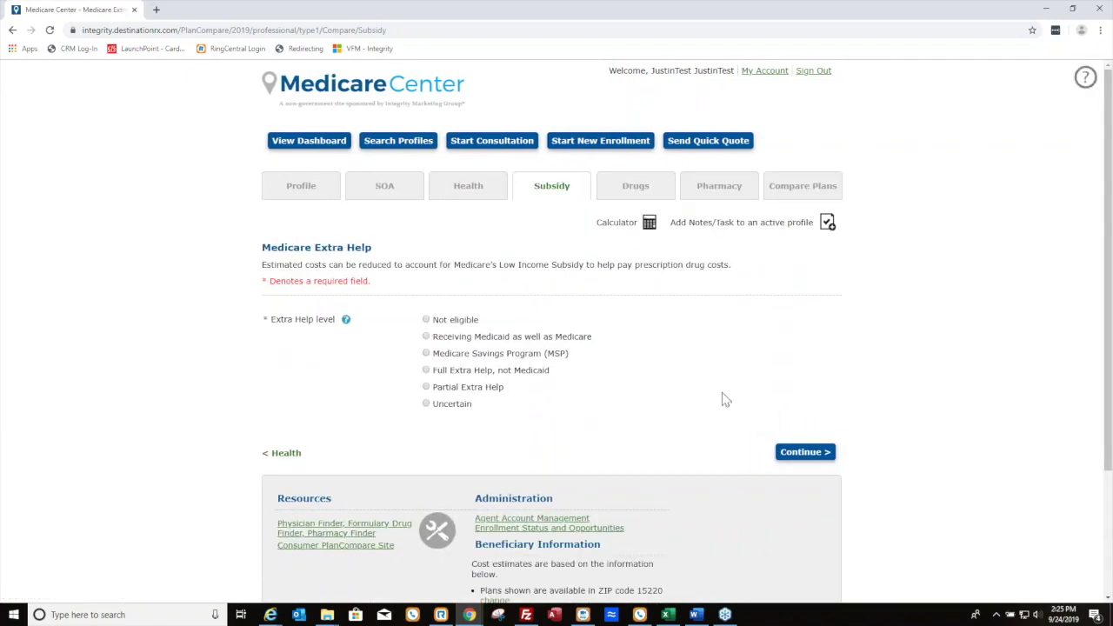
left_click(426, 320)
left_click(817, 452)
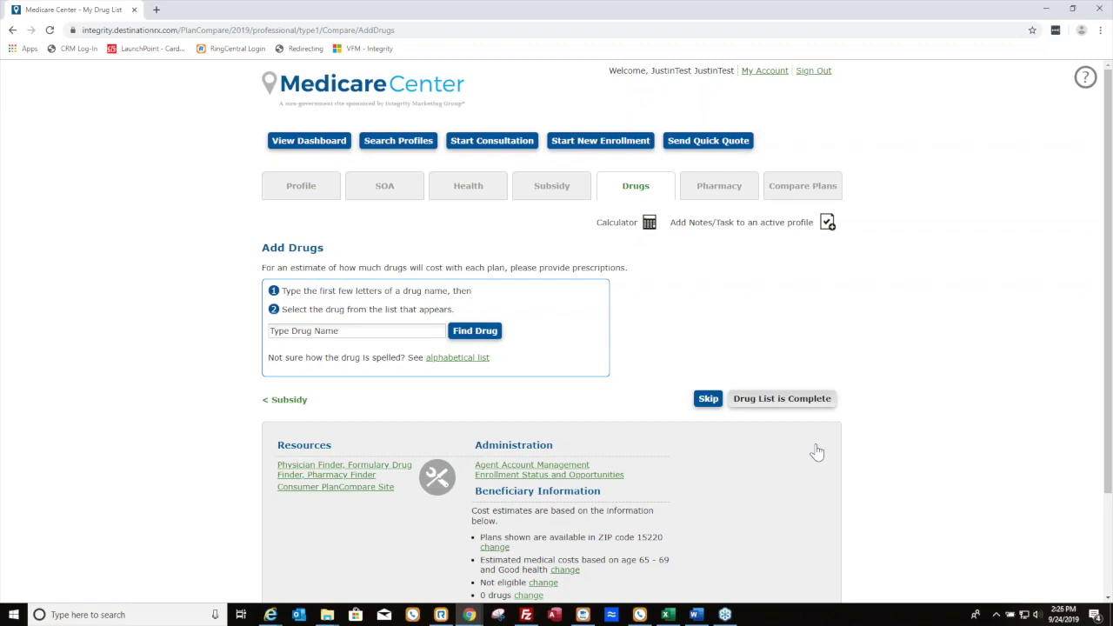
Add Lipitor TAB 10MG and montelukast sodium TAB 10MG, switch Lipitor to generic, and complete the list
left_click(402, 335)
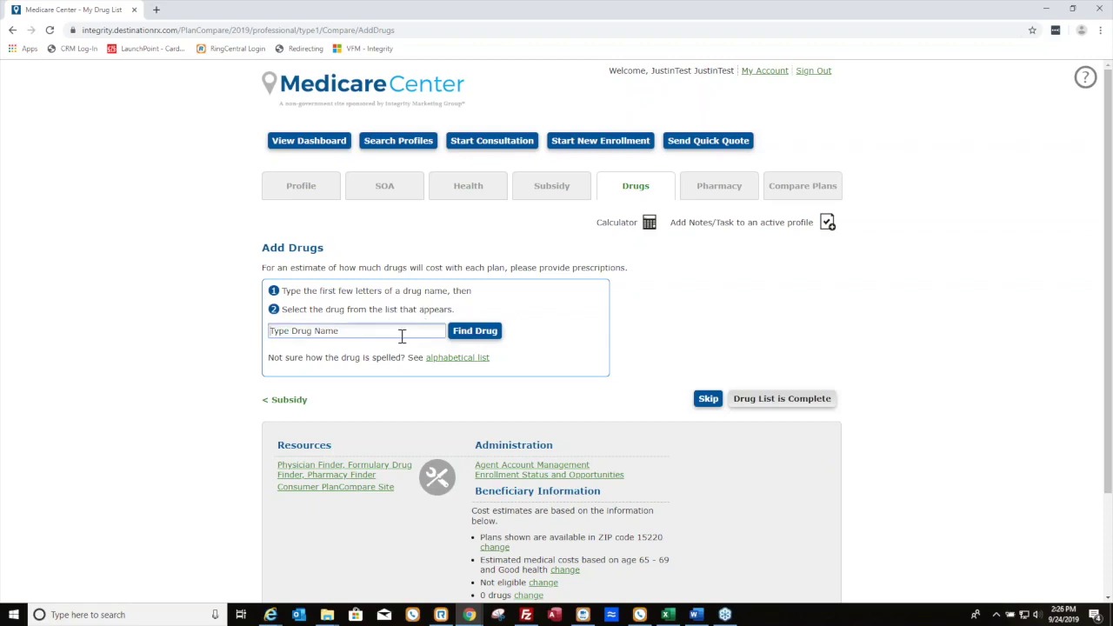
type("lip")
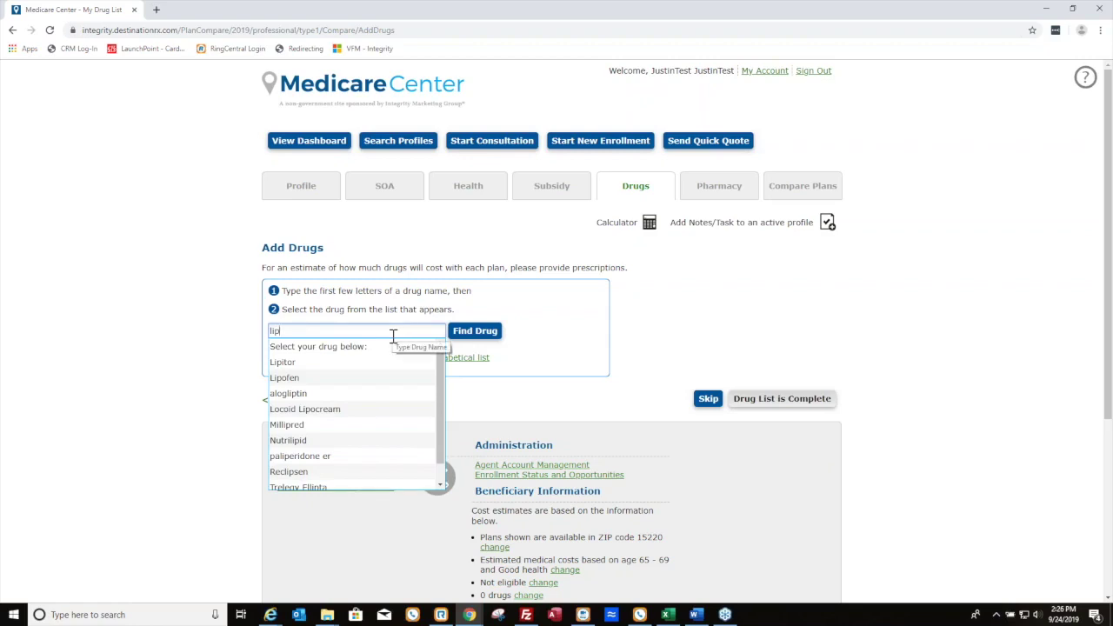
left_click(299, 365)
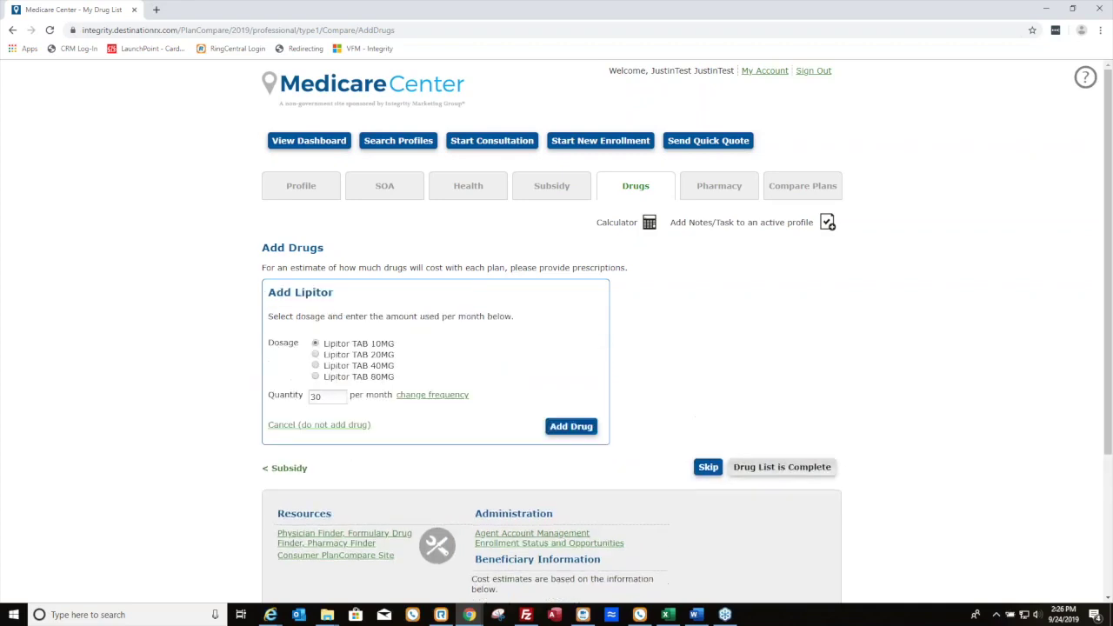
left_click(567, 426)
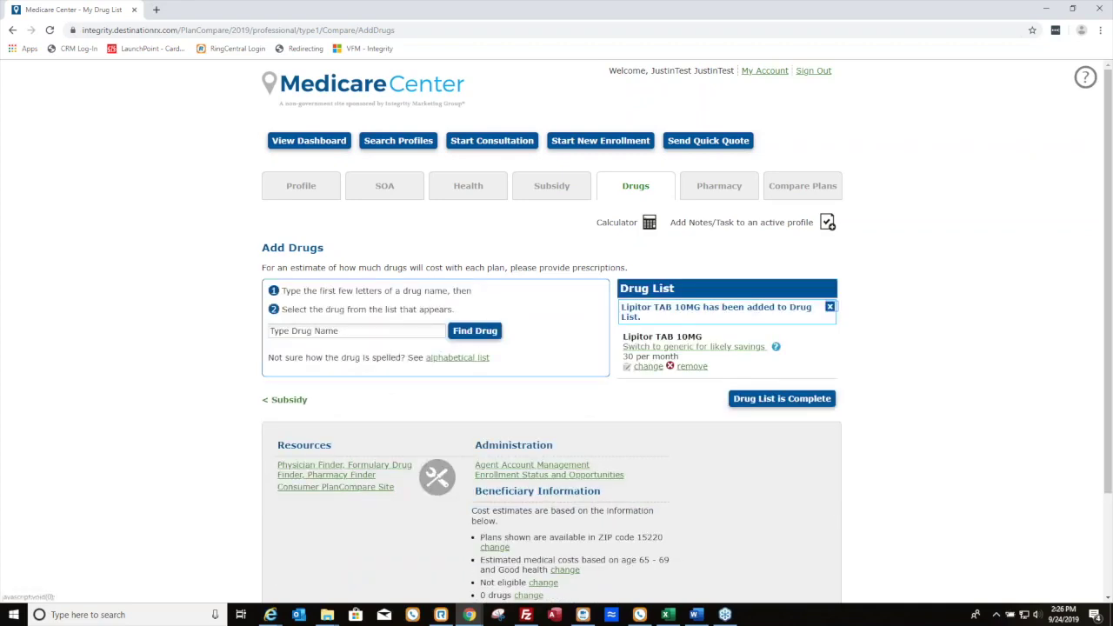
left_click(386, 329)
type("mon")
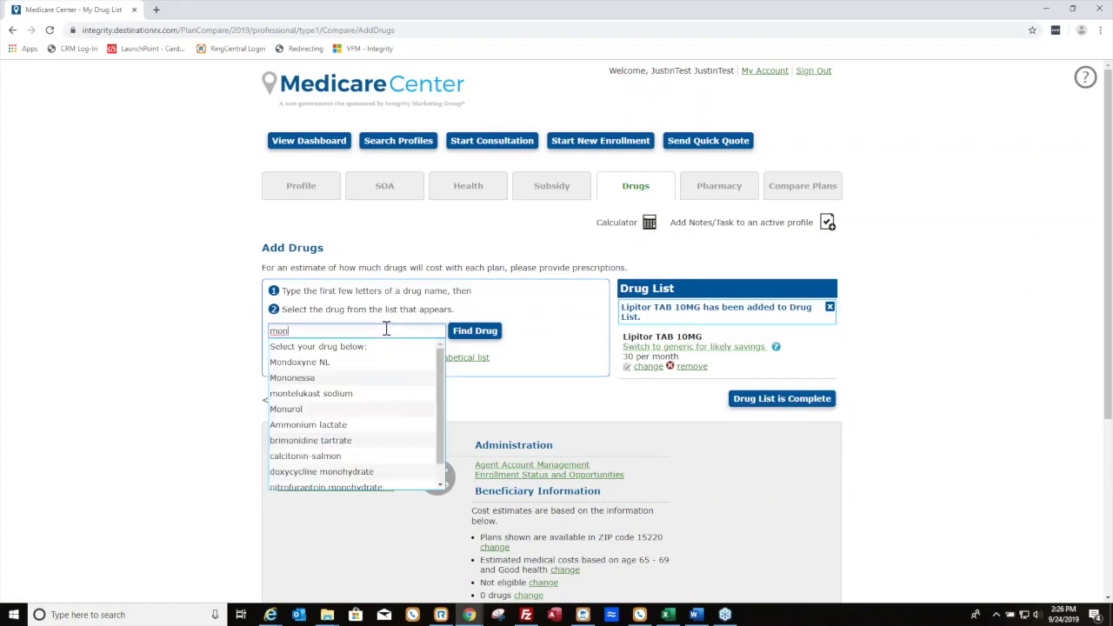
type("te")
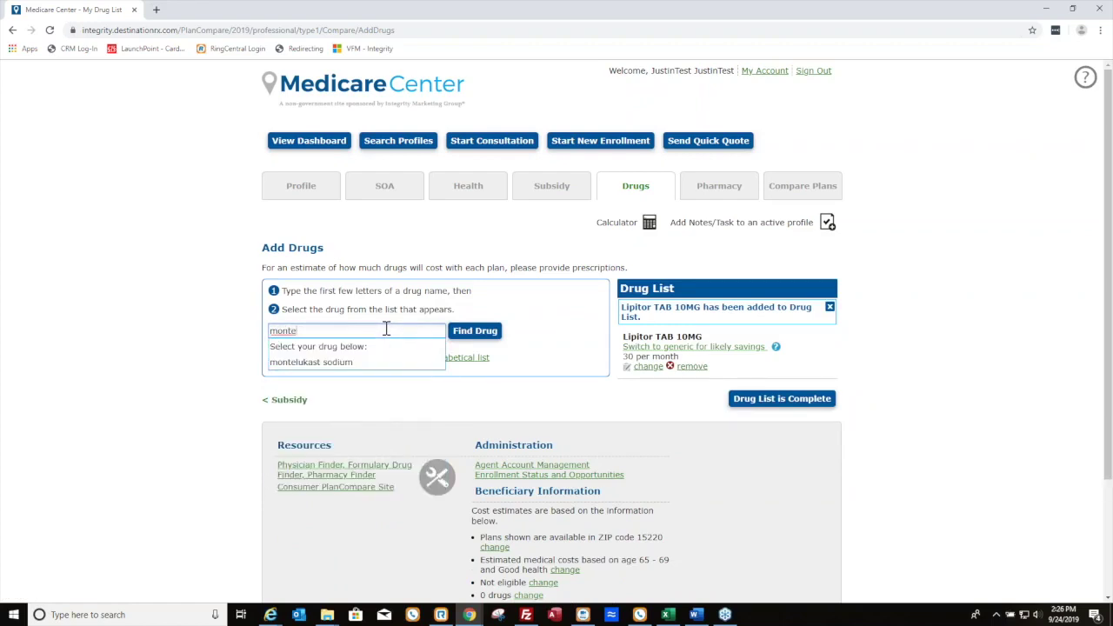
left_click(363, 362)
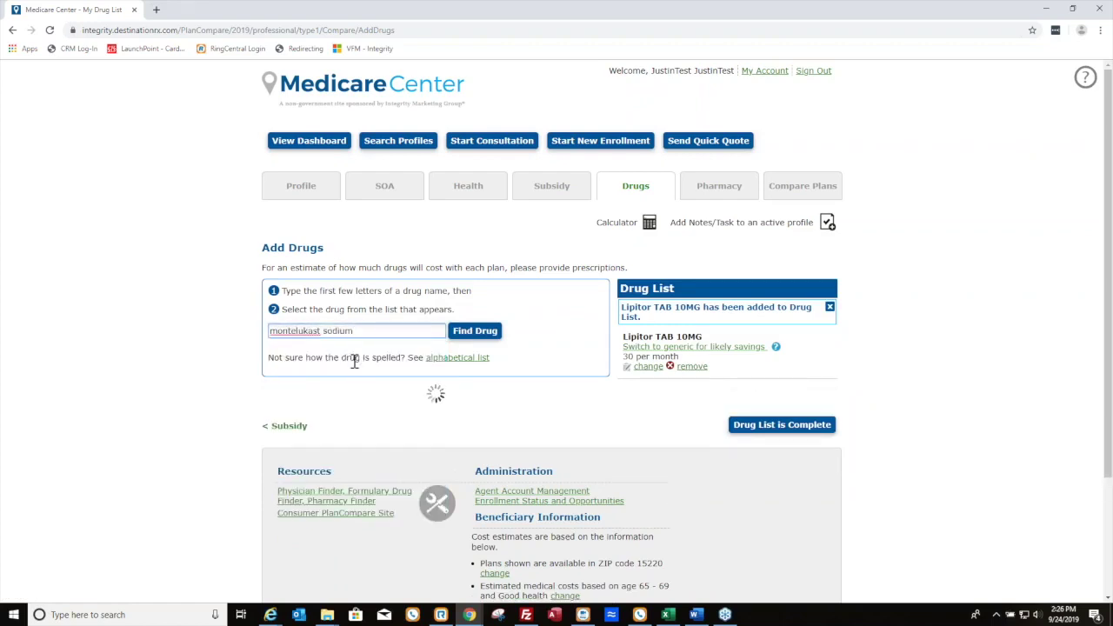
left_click(571, 426)
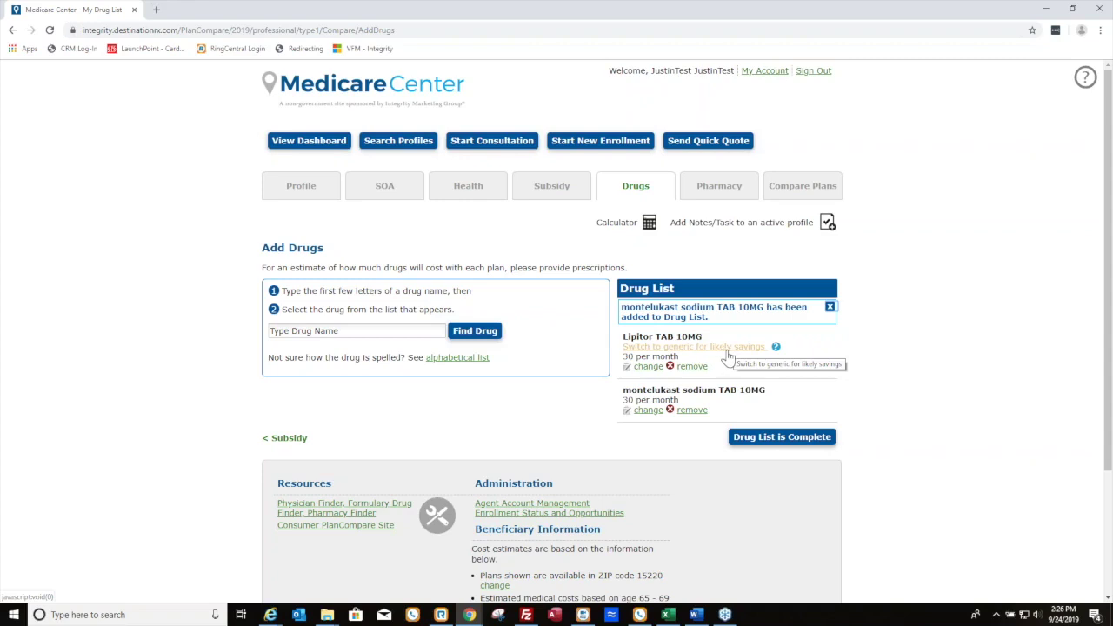
left_click(728, 352)
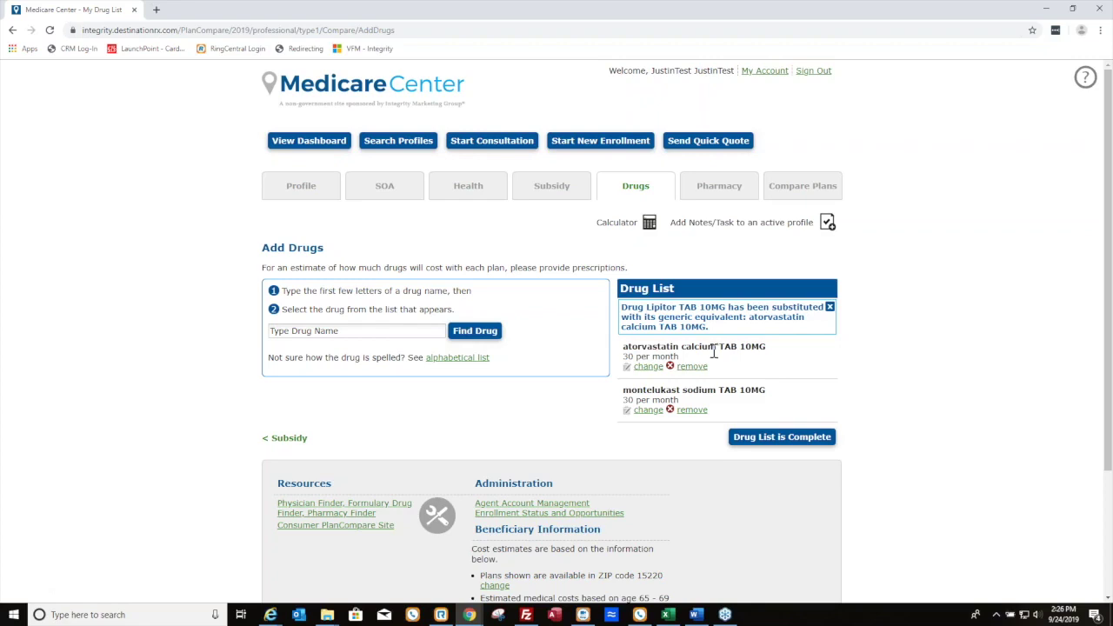
left_click(777, 442)
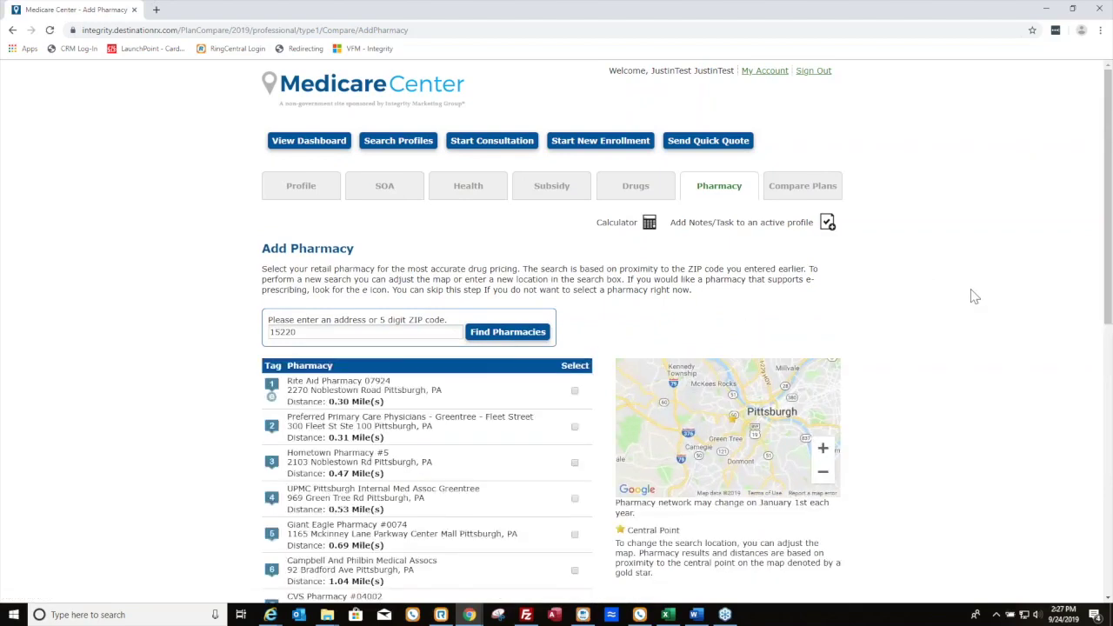
Select Rite Aid Pharmacy 07924 and continue to plan comparison
scroll(974, 296, "down", 1)
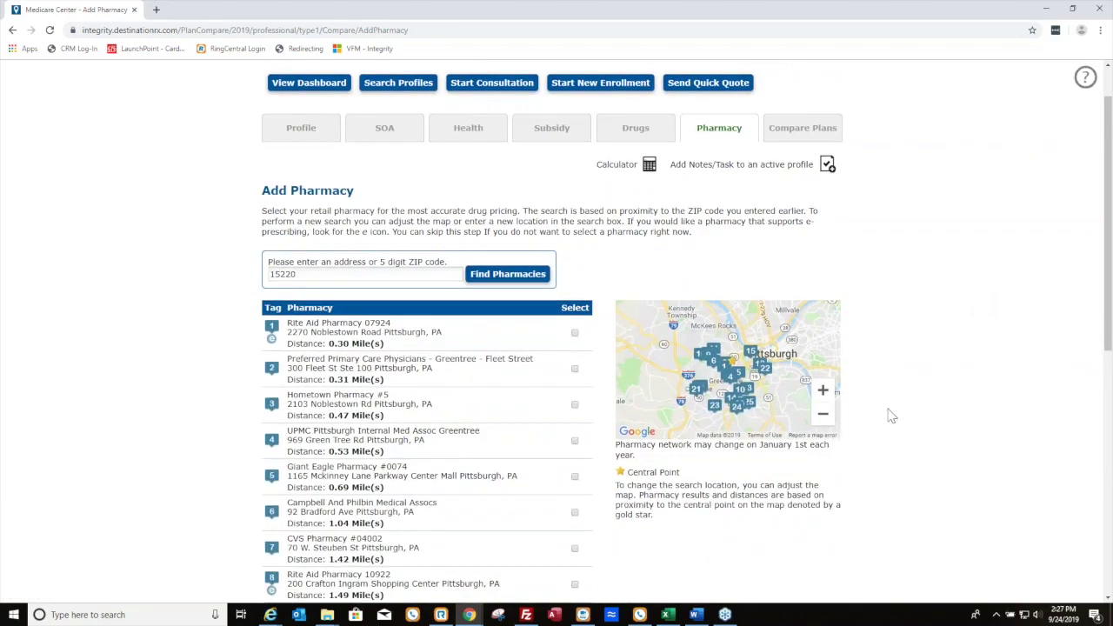
left_click(575, 333)
scroll(917, 324, "down", 2)
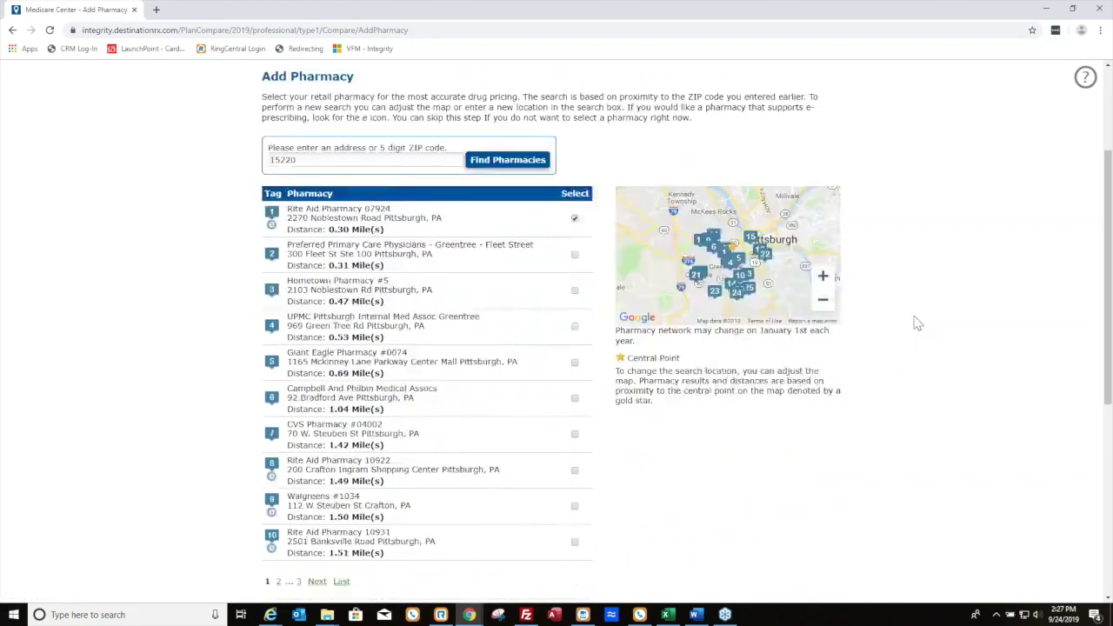
scroll(917, 323, "down", 2)
left_click(793, 558)
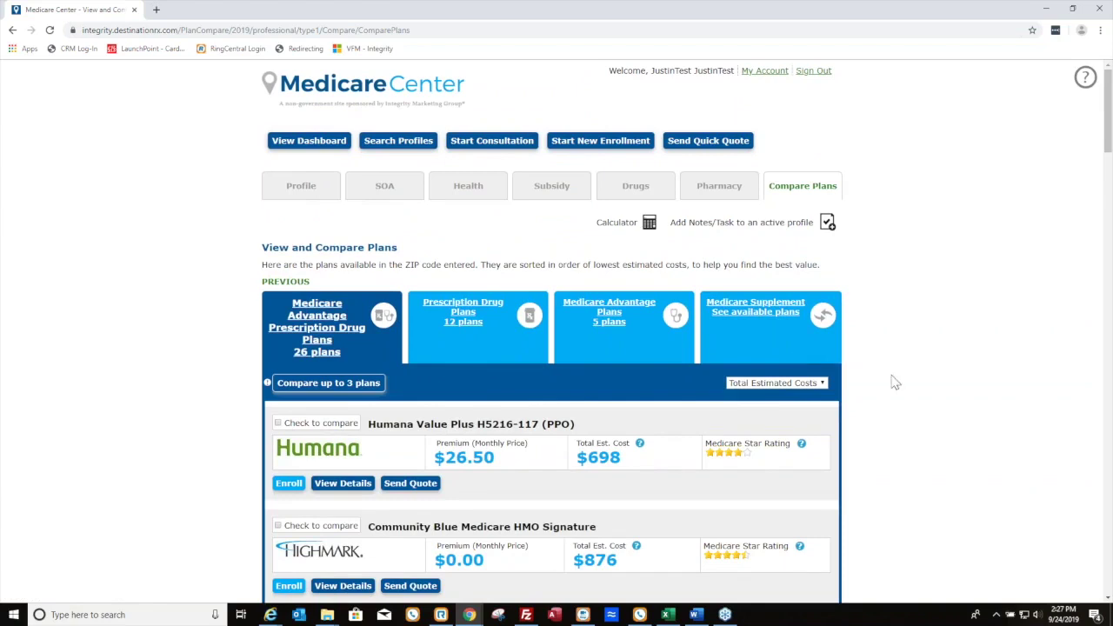
Tick compare on AARP MedicareComplete Plan 1, HumanaChoice H5525-038 and Advantra Silver (HMO), leaving sorting unchanged
scroll(892, 381, "down", 1)
left_click(821, 327)
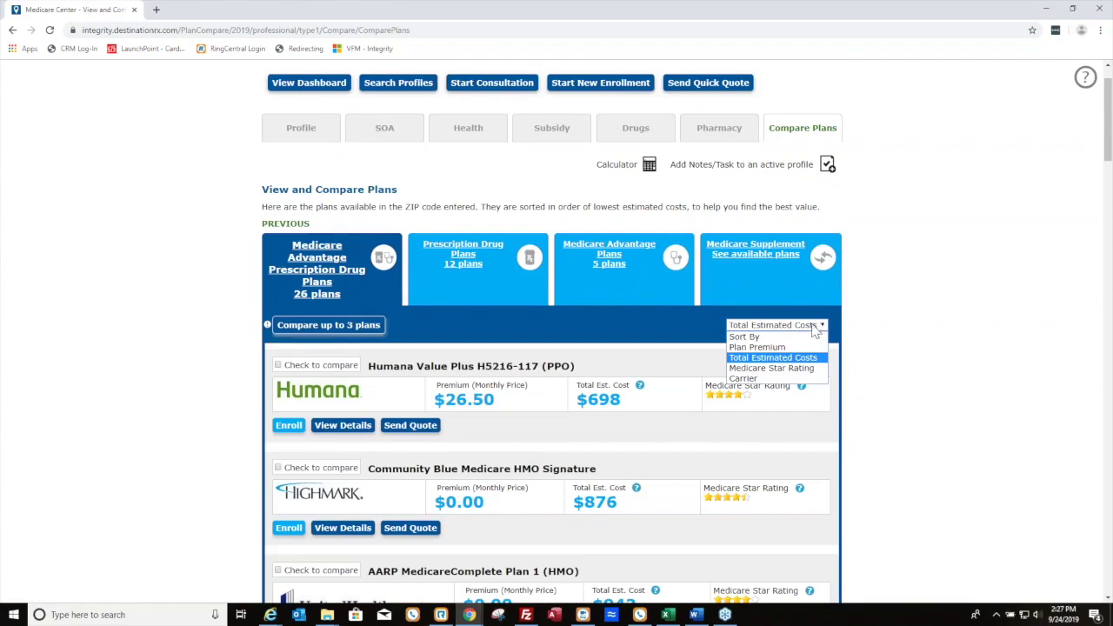
left_click(917, 359)
scroll(635, 355, "down", 1)
scroll(633, 355, "down", 1)
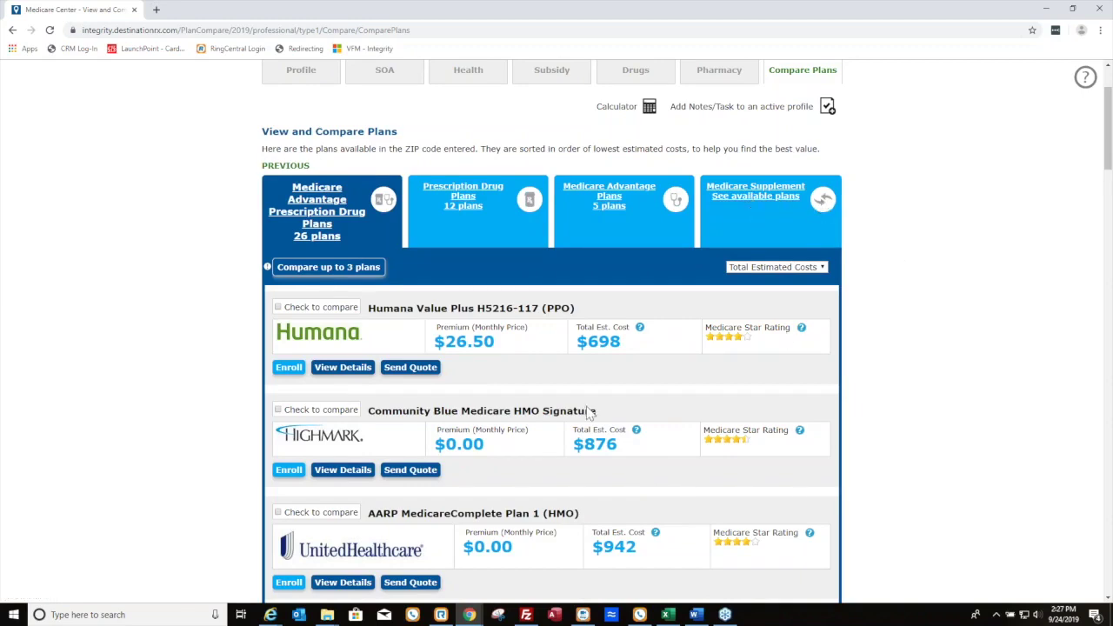
scroll(330, 420, "down", 3)
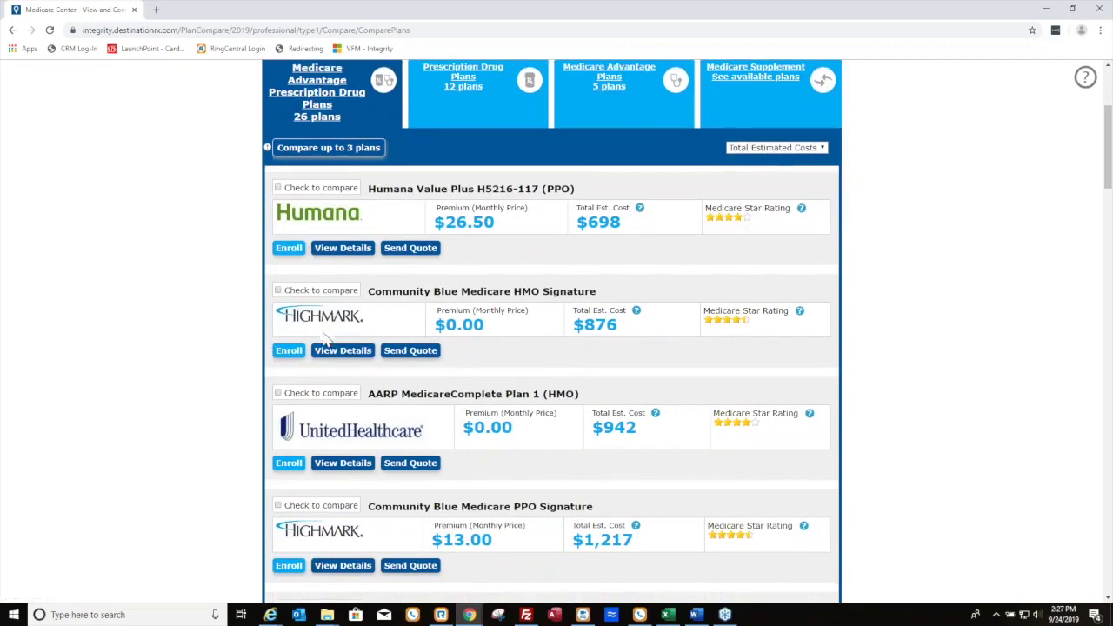
scroll(275, 335, "down", 1)
left_click(278, 338)
scroll(278, 338, "down", 3)
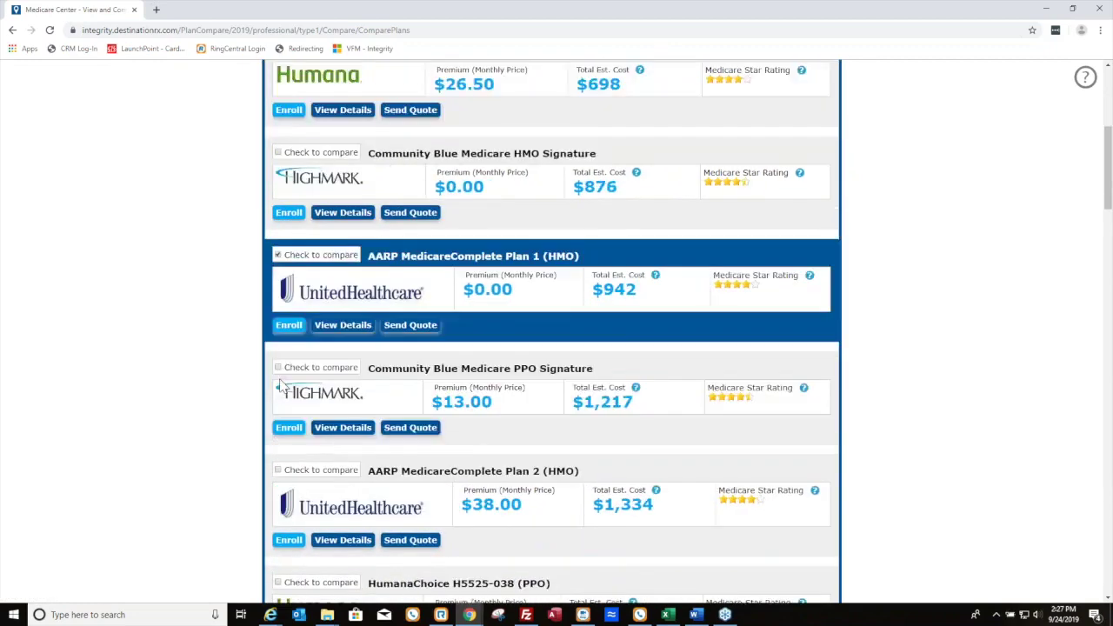
left_click(278, 376)
scroll(313, 420, "down", 3)
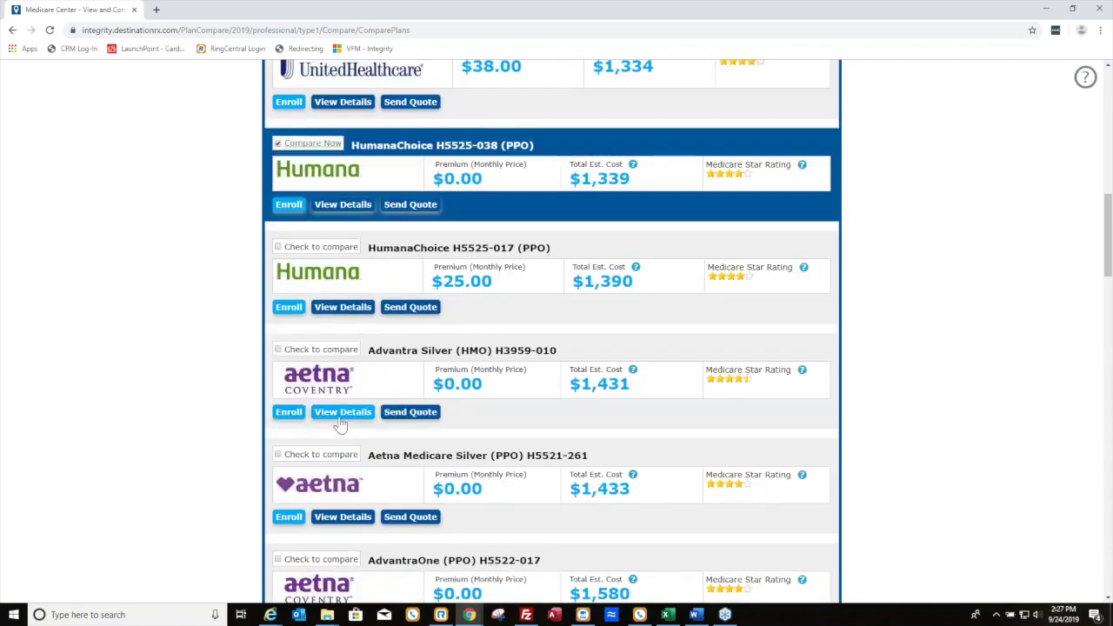
left_click(277, 351)
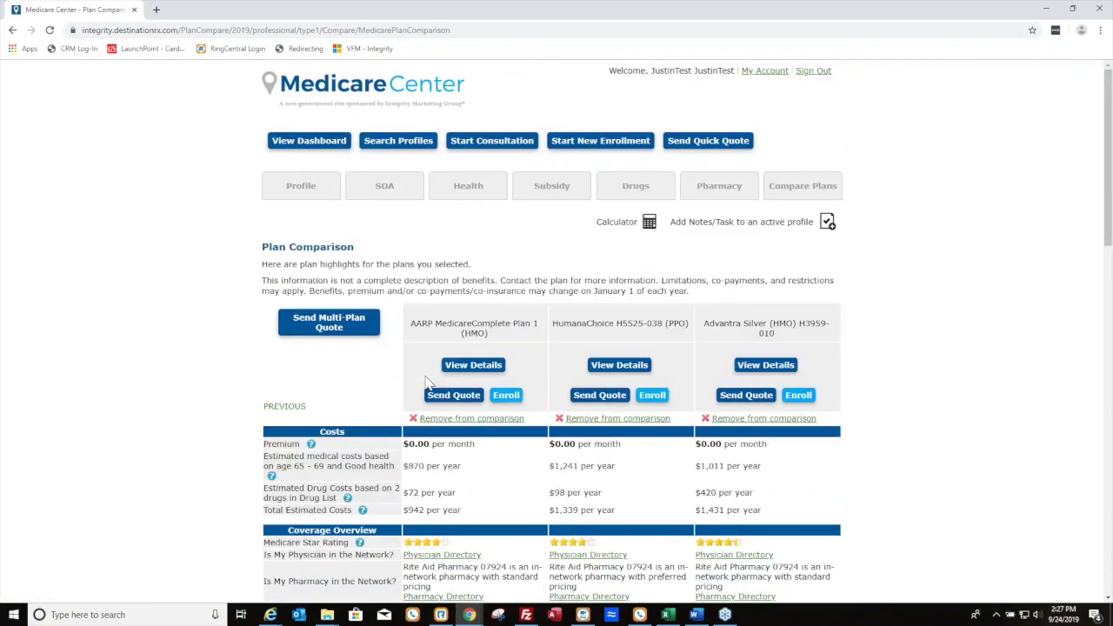
scroll(953, 349, "down", 3)
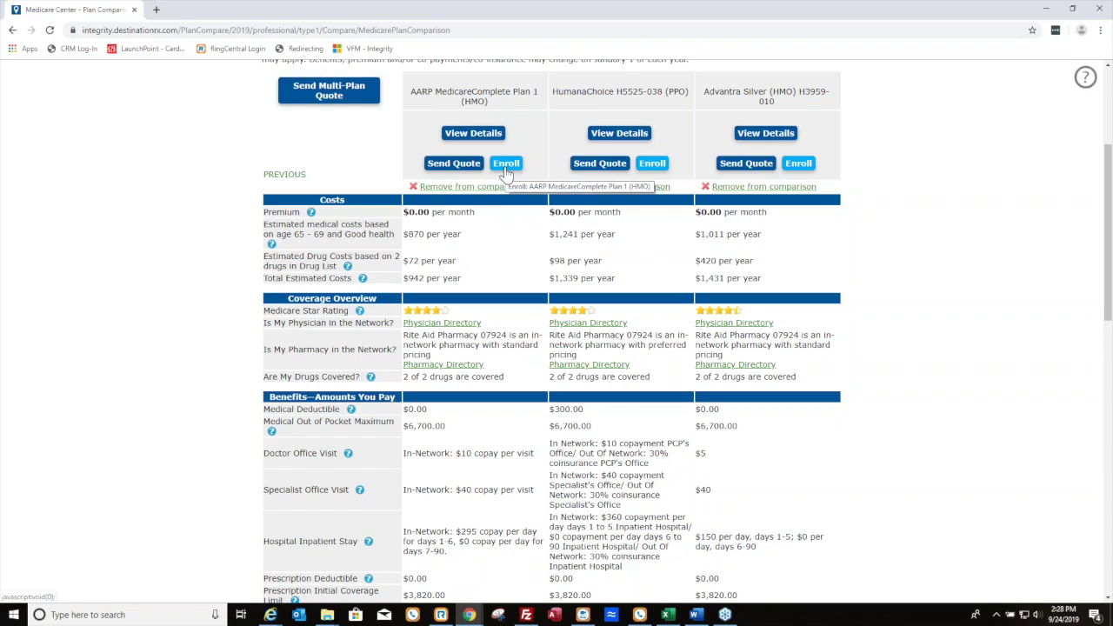
scroll(526, 417, "down", 1)
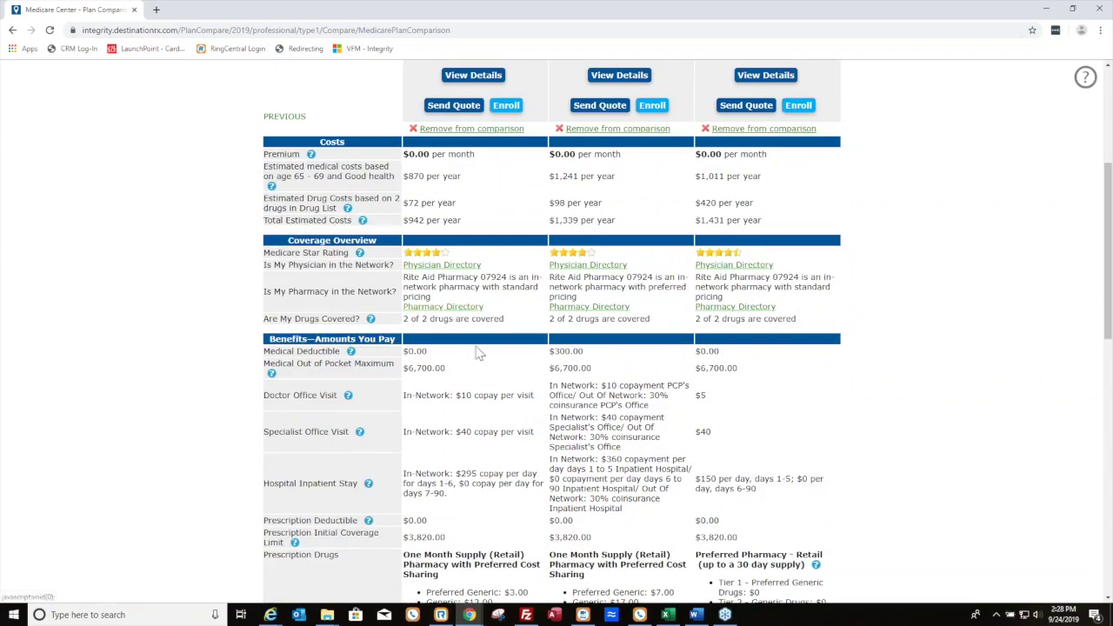
scroll(477, 352, "down", 8)
scroll(487, 416, "up", 10)
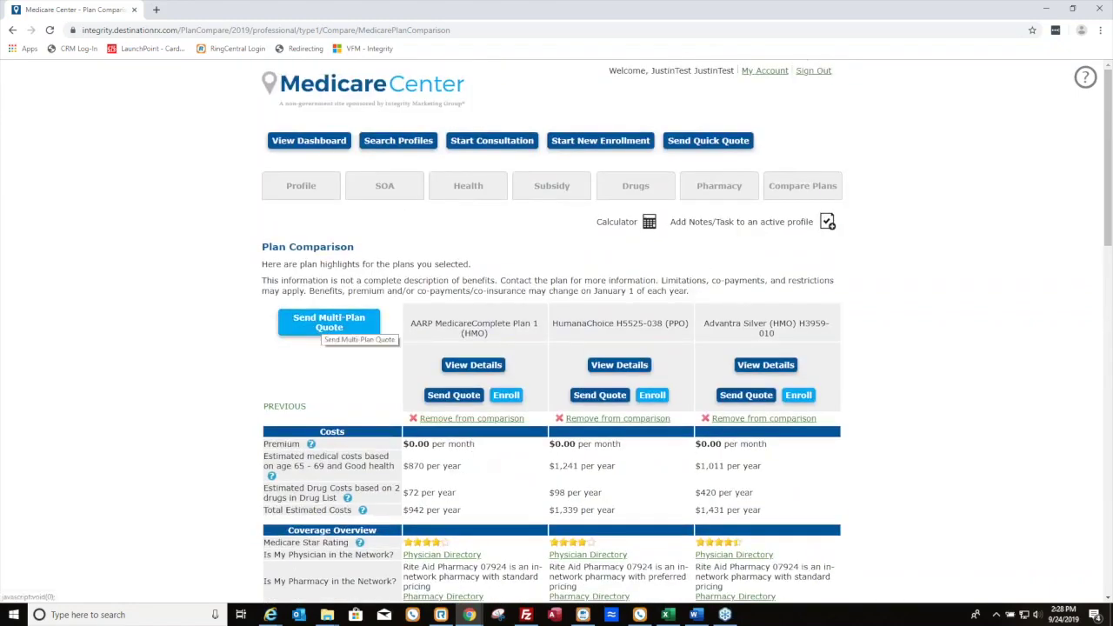
Send the multi-plan quick quote for the three plans to the beneficiary and dismiss the confirmation
left_click(329, 323)
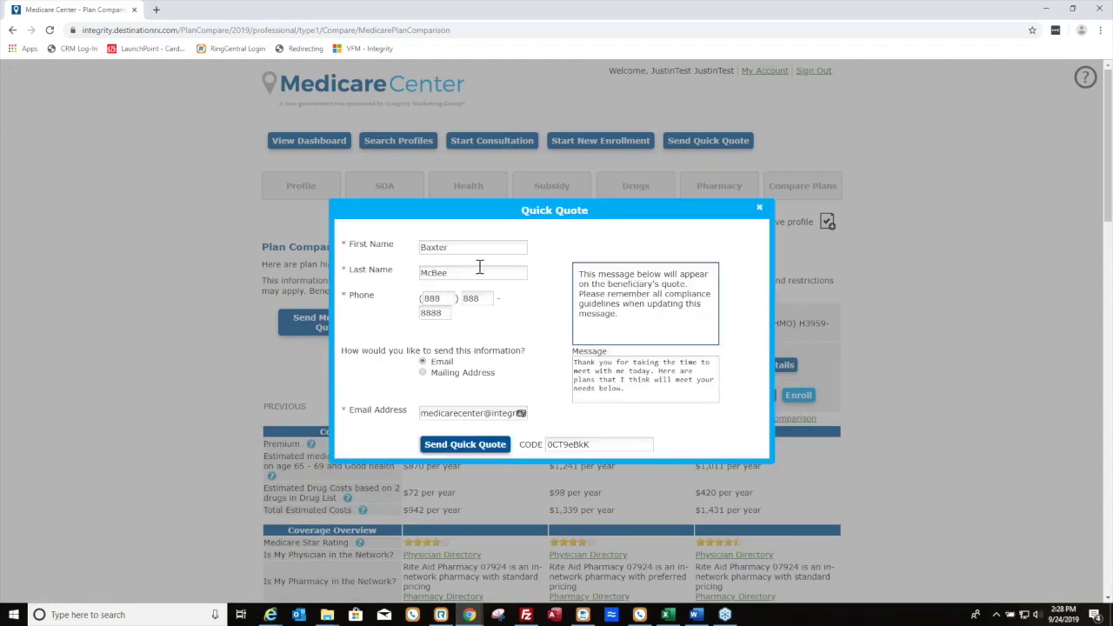
left_click(640, 395)
triple_click(623, 388)
left_click(620, 374)
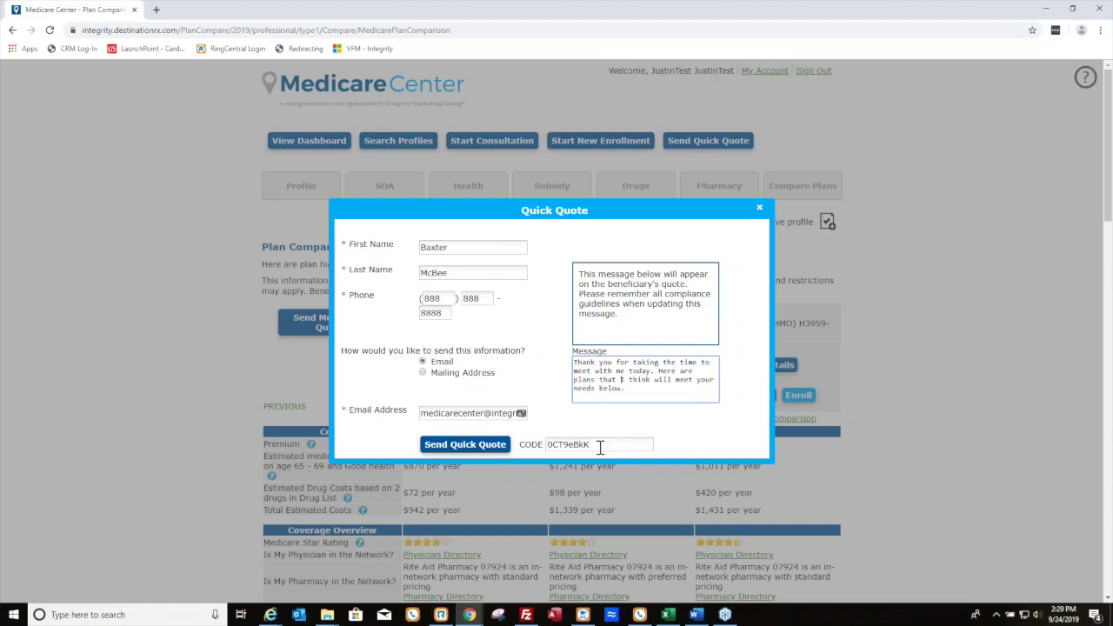
left_click(497, 447)
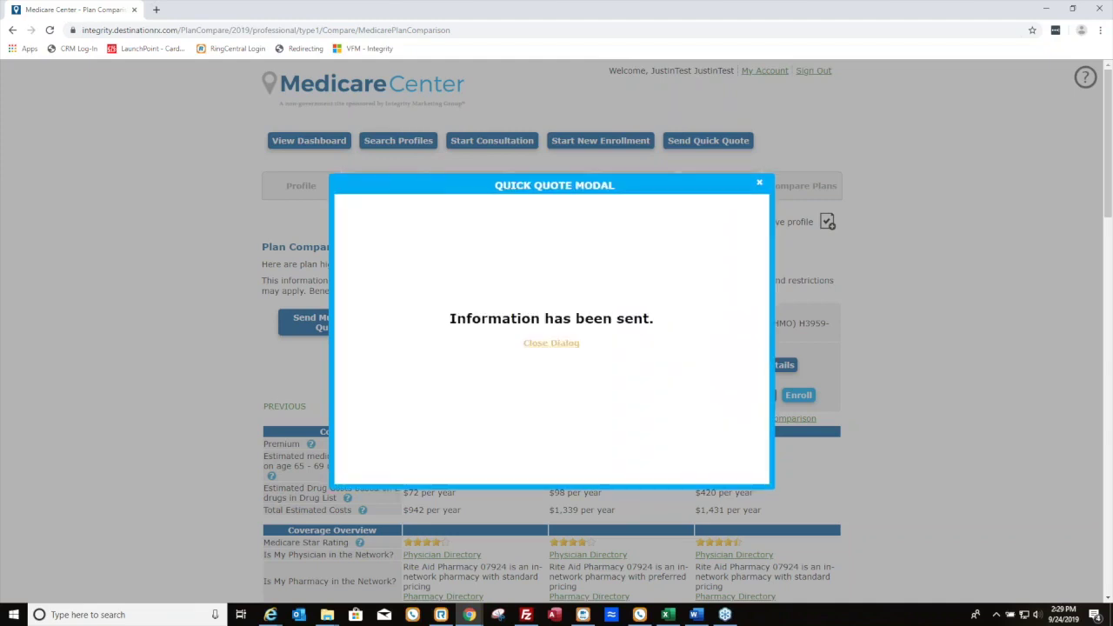
left_click(759, 182)
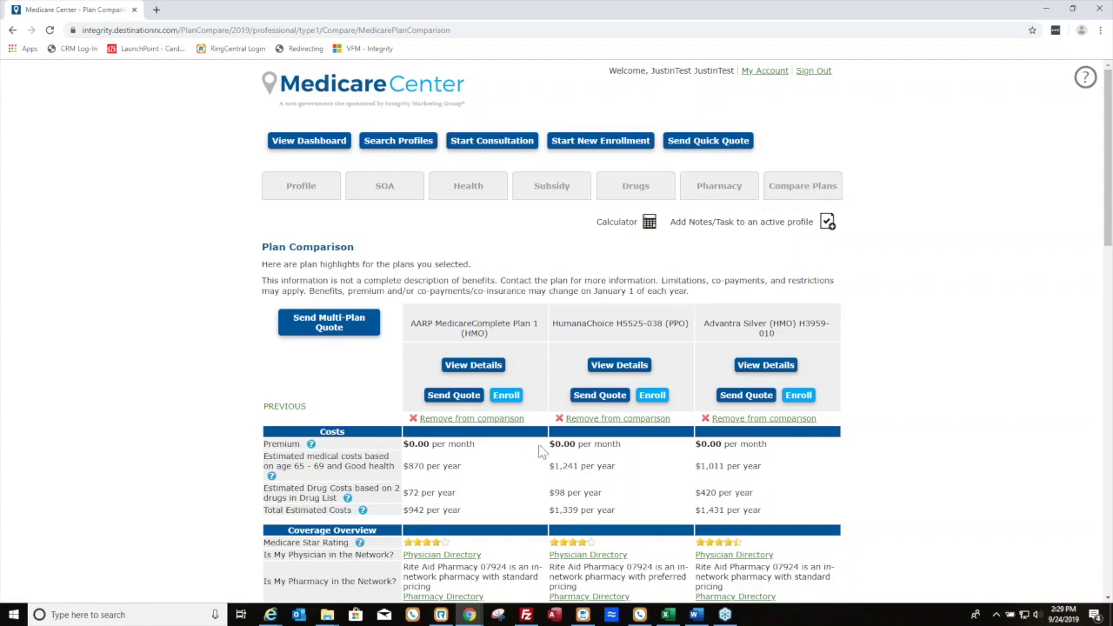
left_click(271, 615)
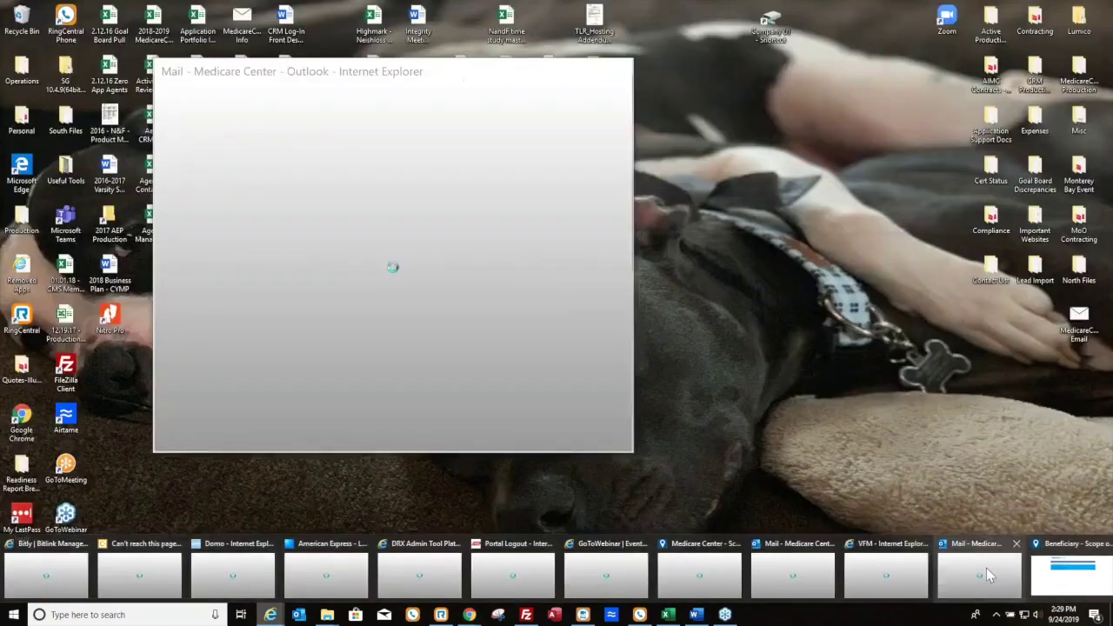
Close the Outlook mail pop-up and switch to the Outlook mail tab
left_click(981, 568)
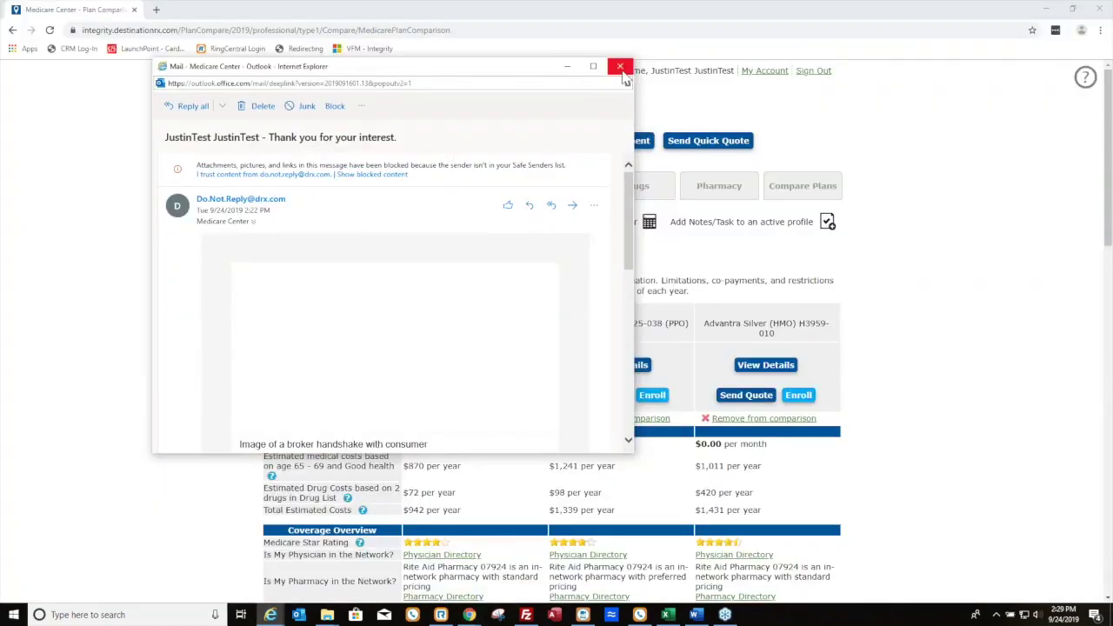
left_click(620, 67)
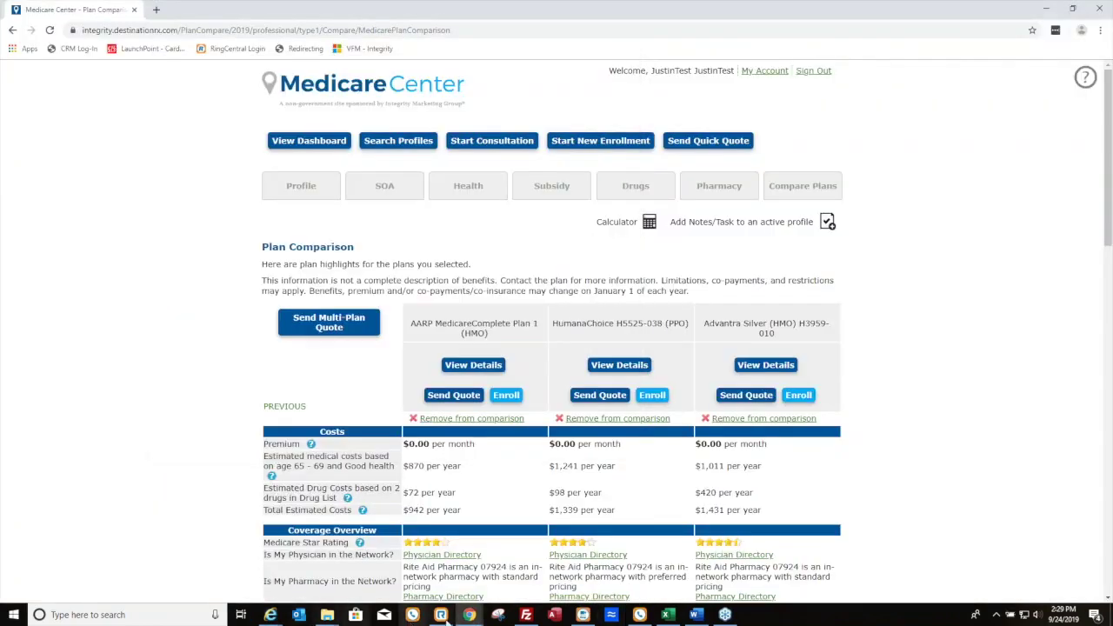
mouse_move(270, 615)
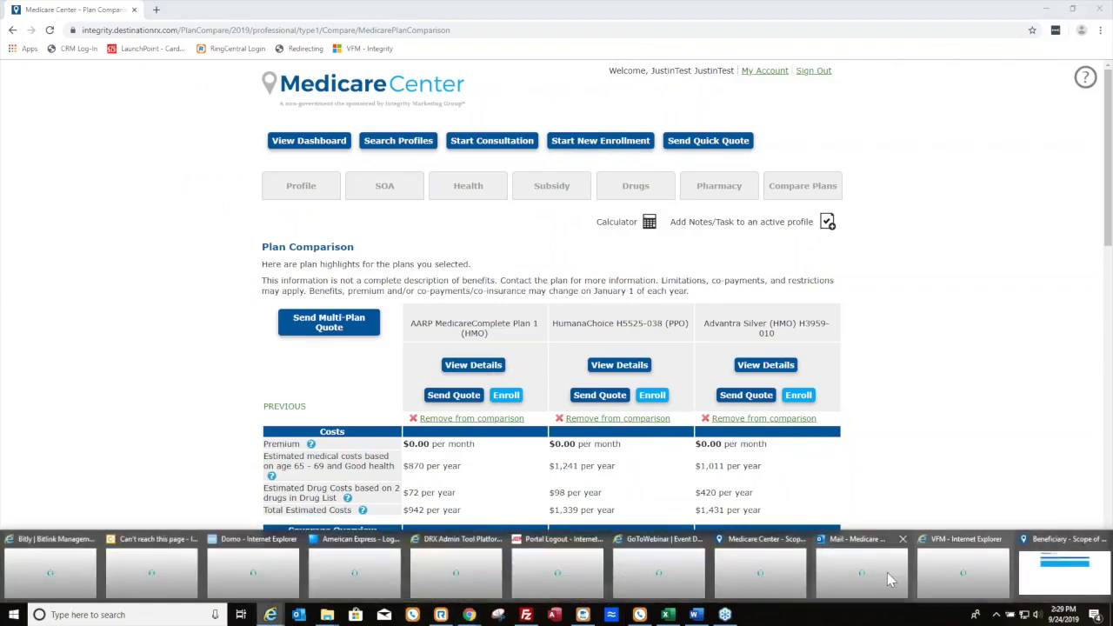
left_click(887, 572)
key("ctrl+shift+Tab")
Copy the authorization code from the 'Your access code' email, then open the quote email's View quote link
left_click(261, 237)
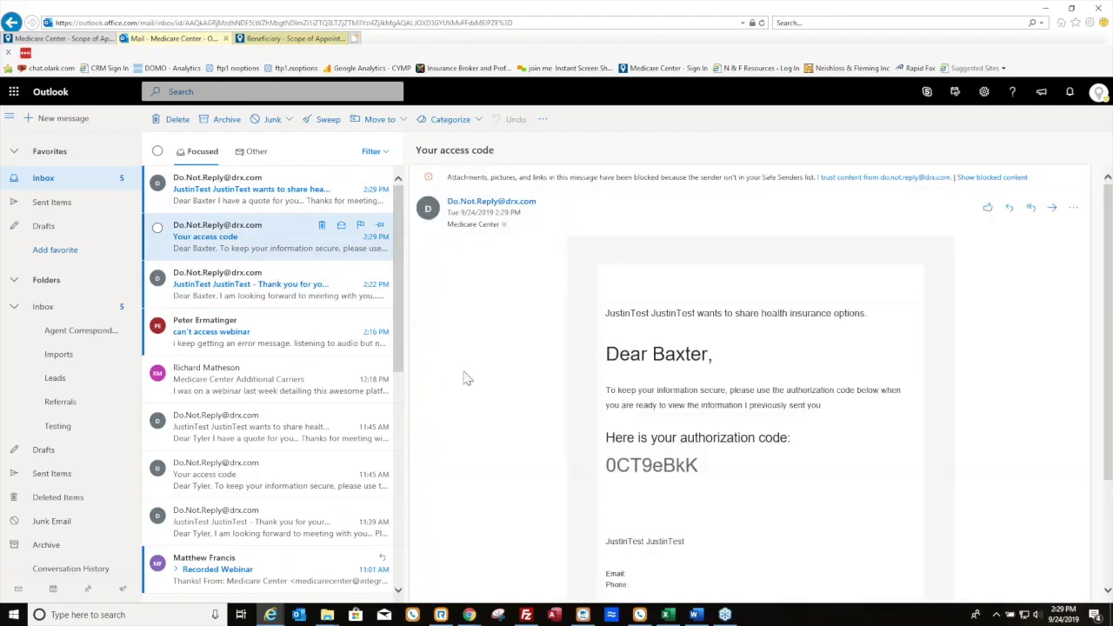
double_click(701, 470)
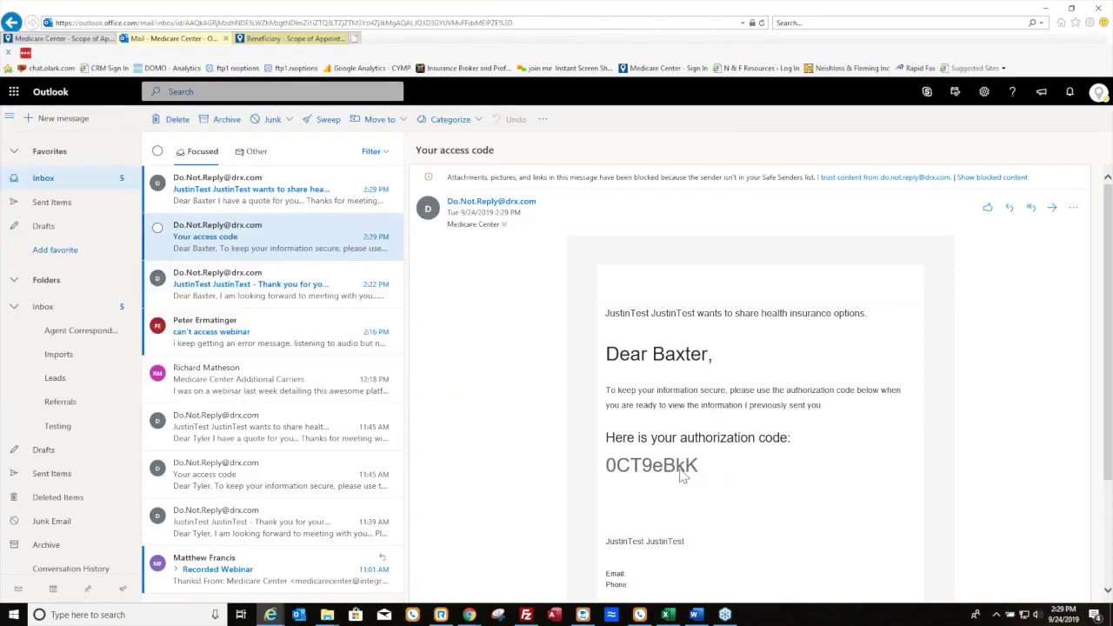
left_click_drag(683, 474, 614, 467)
left_click_drag(703, 475, 609, 467)
key("ctrl+c")
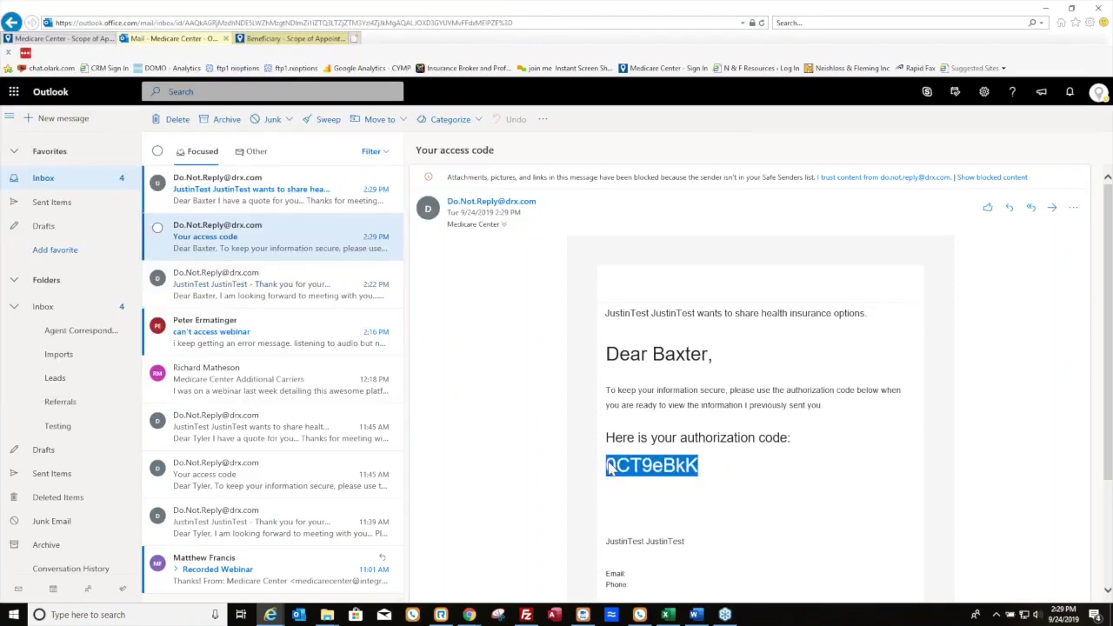
left_click(259, 193)
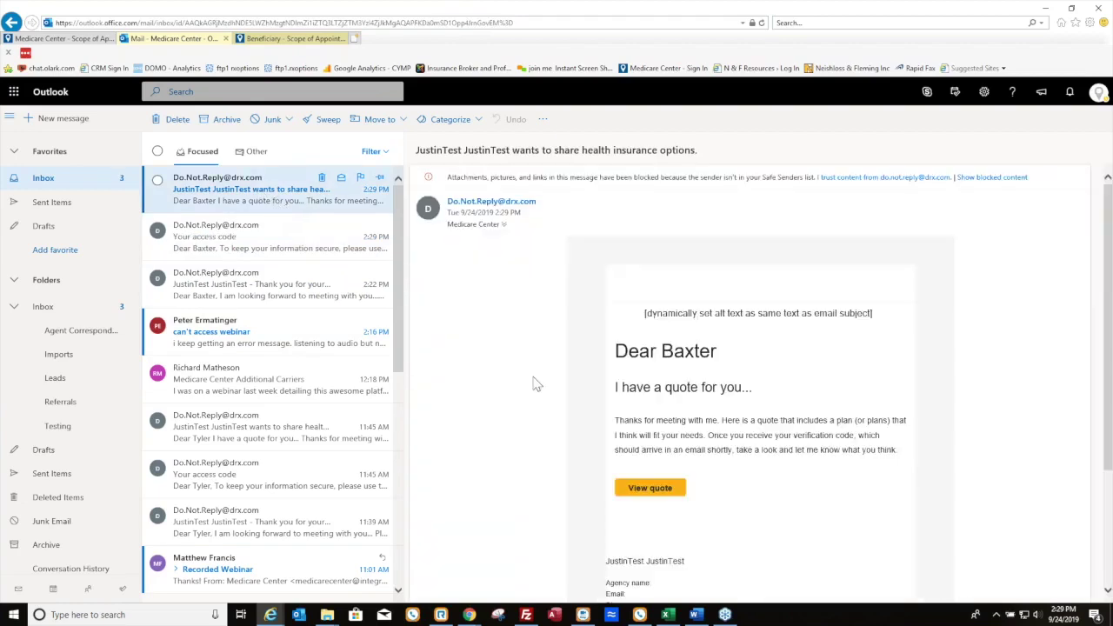
left_click(645, 489)
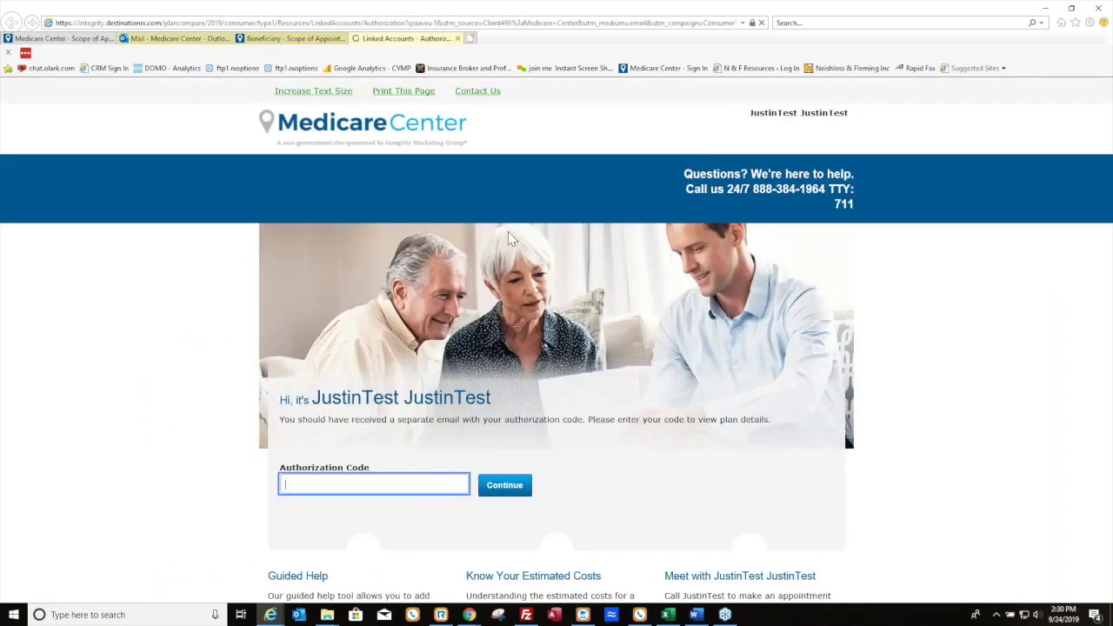
Paste the authorization code and continue to unlock the quote summary
left_click(389, 485)
key("ctrl+v")
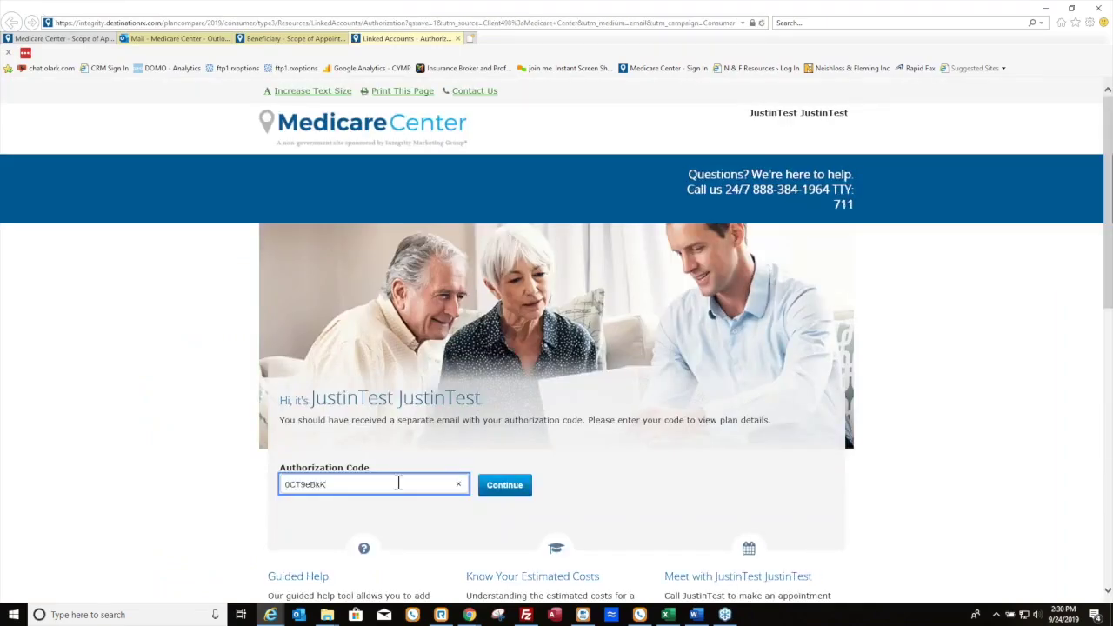
left_click(507, 487)
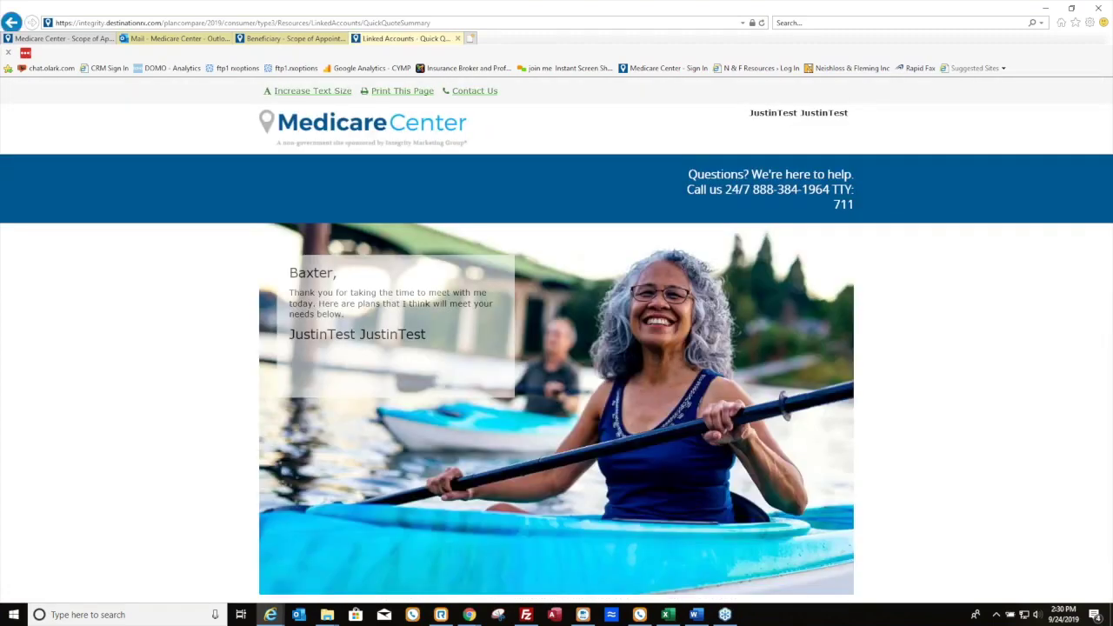
Under Step 3: Pick a Plan, compare the three recommended plans
scroll(580, 374, "down", 1)
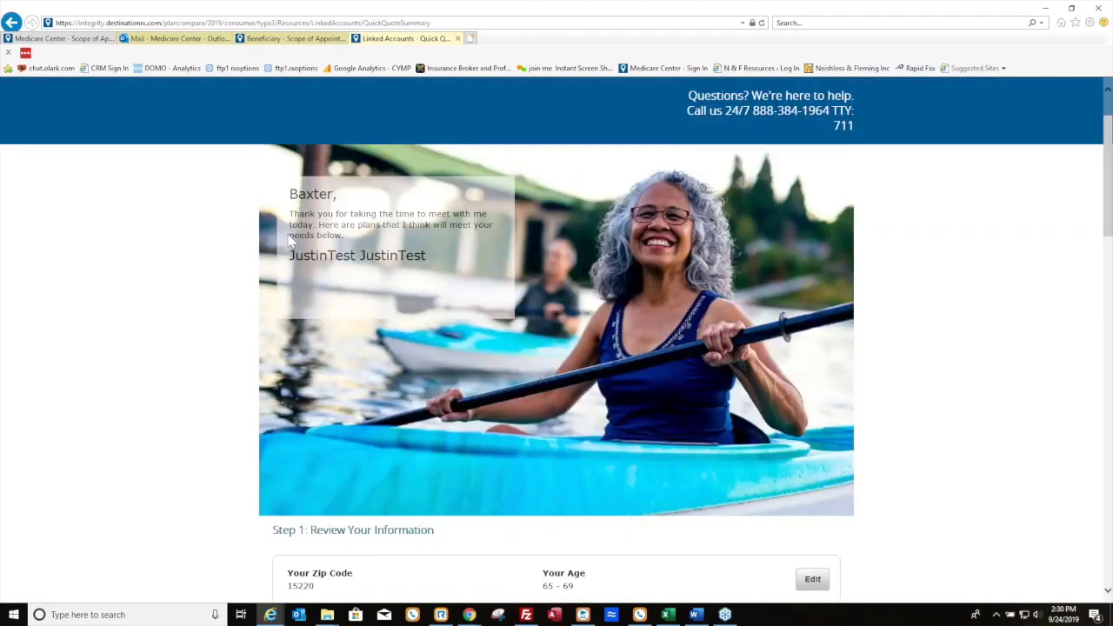
scroll(491, 283, "down", 3)
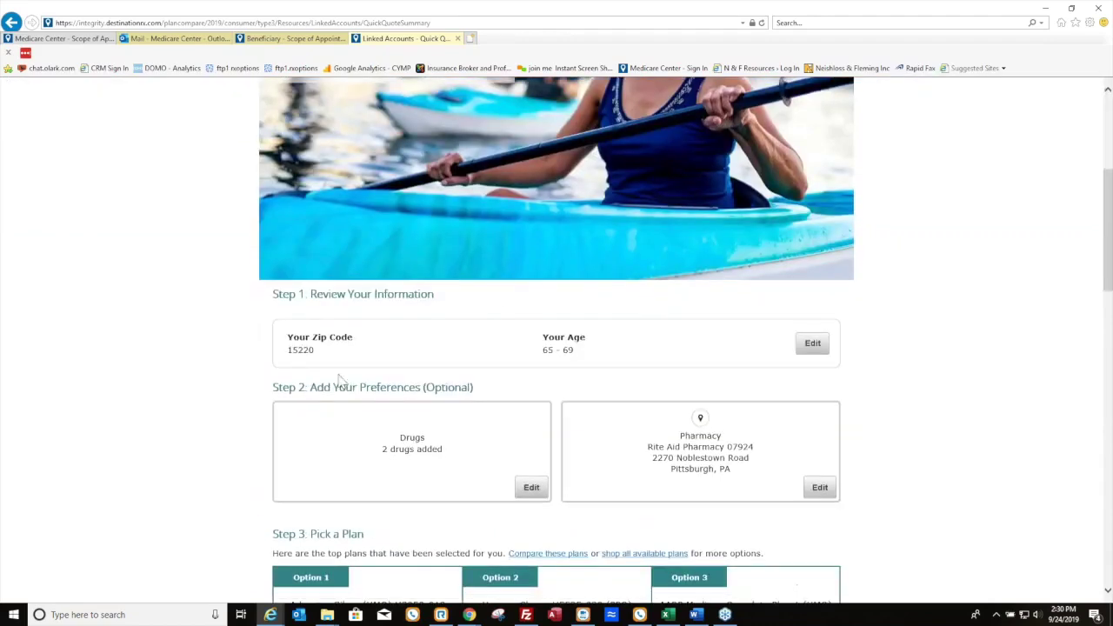
scroll(622, 463, "down", 2)
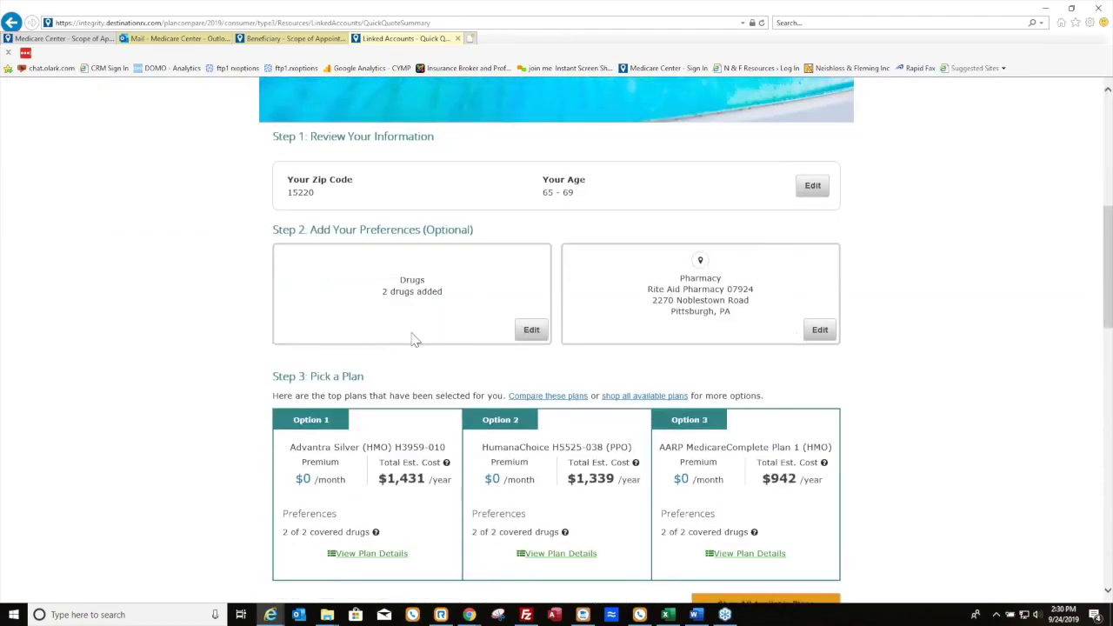
scroll(756, 324, "down", 1)
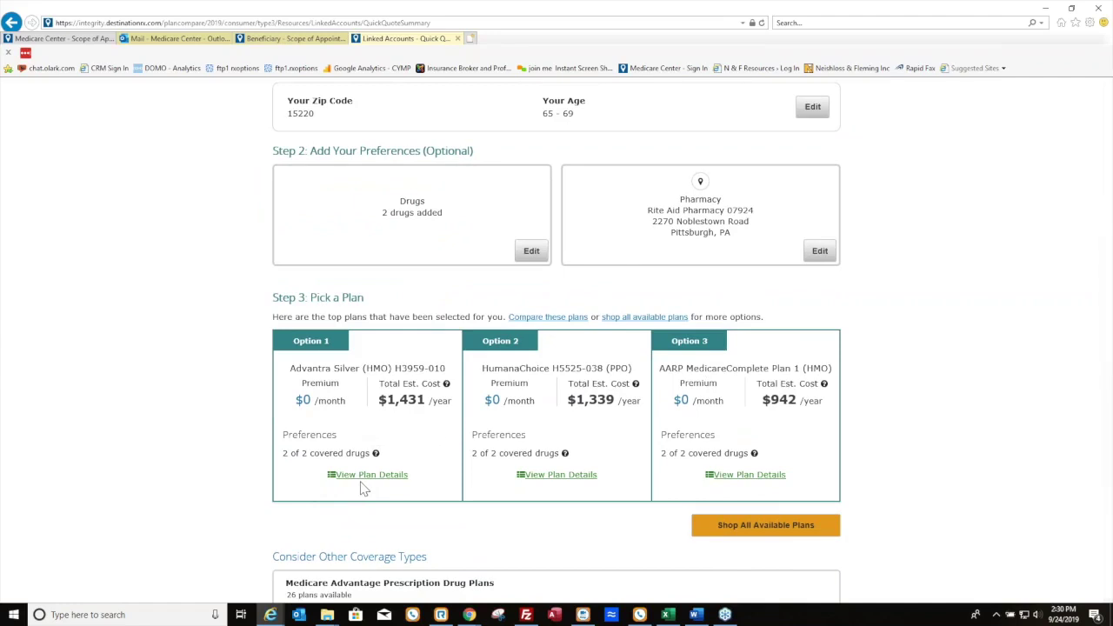
left_click(548, 319)
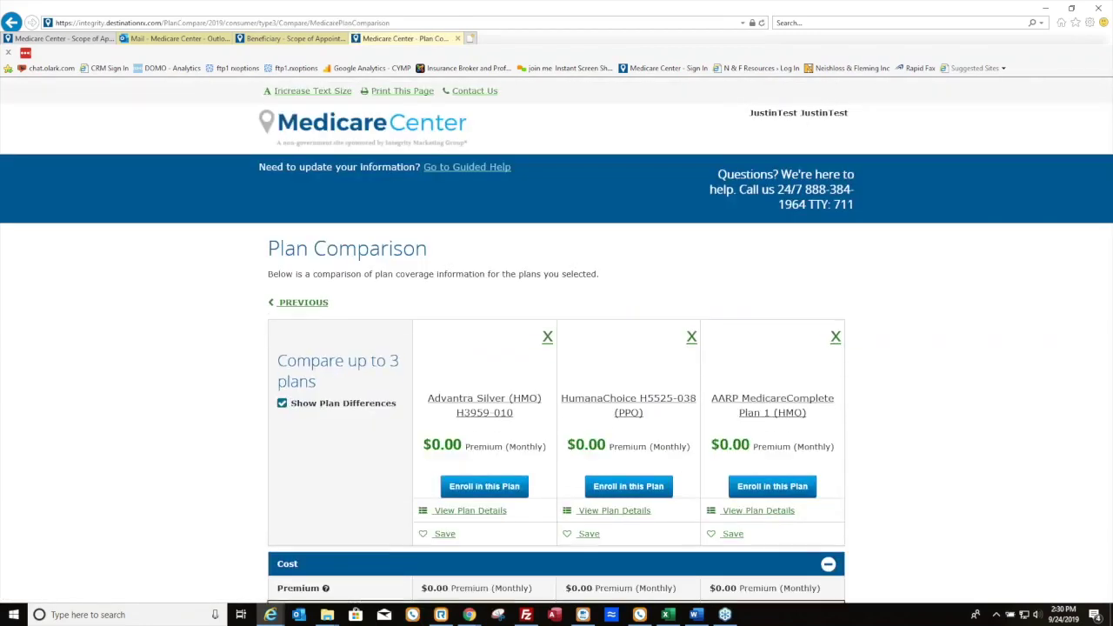
Review the three-plan comparison rows, then open details for Advantra Silver (HMO) H3959-010
scroll(855, 340, "down", 3)
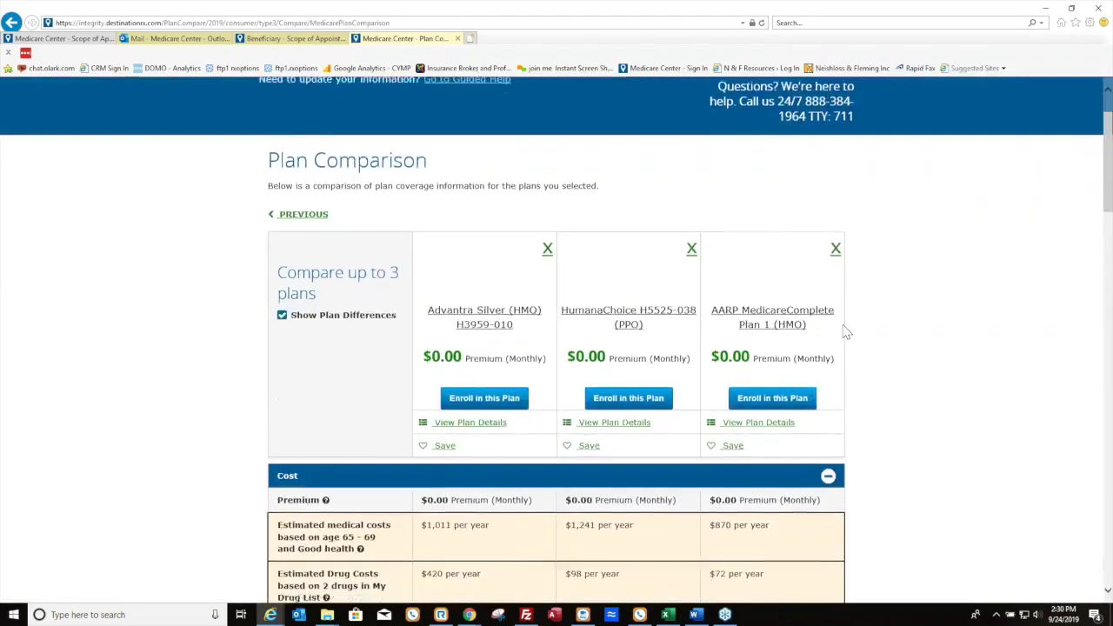
scroll(718, 402, "down", 1)
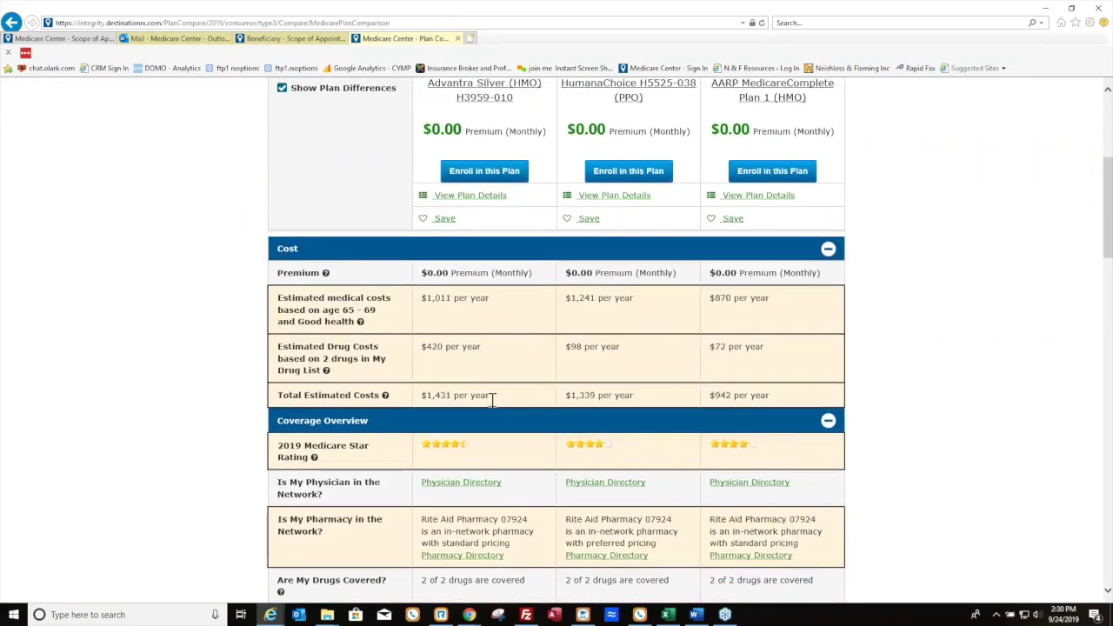
scroll(492, 399, "down", 1)
scroll(470, 417, "down", 1)
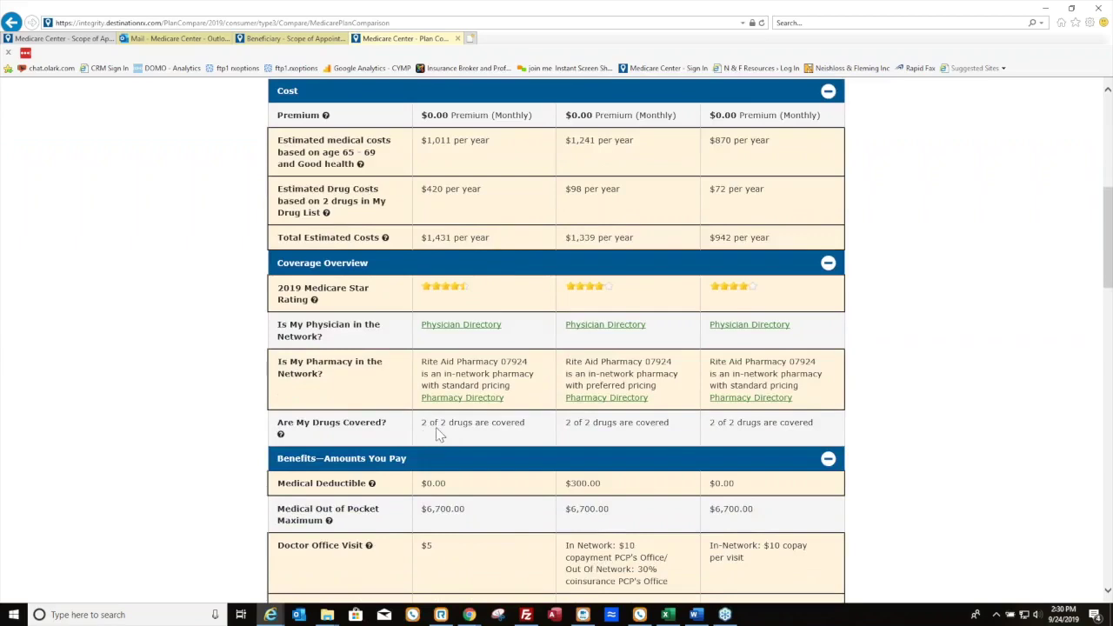
scroll(453, 392, "down", 5)
scroll(476, 318, "down", 4)
scroll(478, 315, "up", 12)
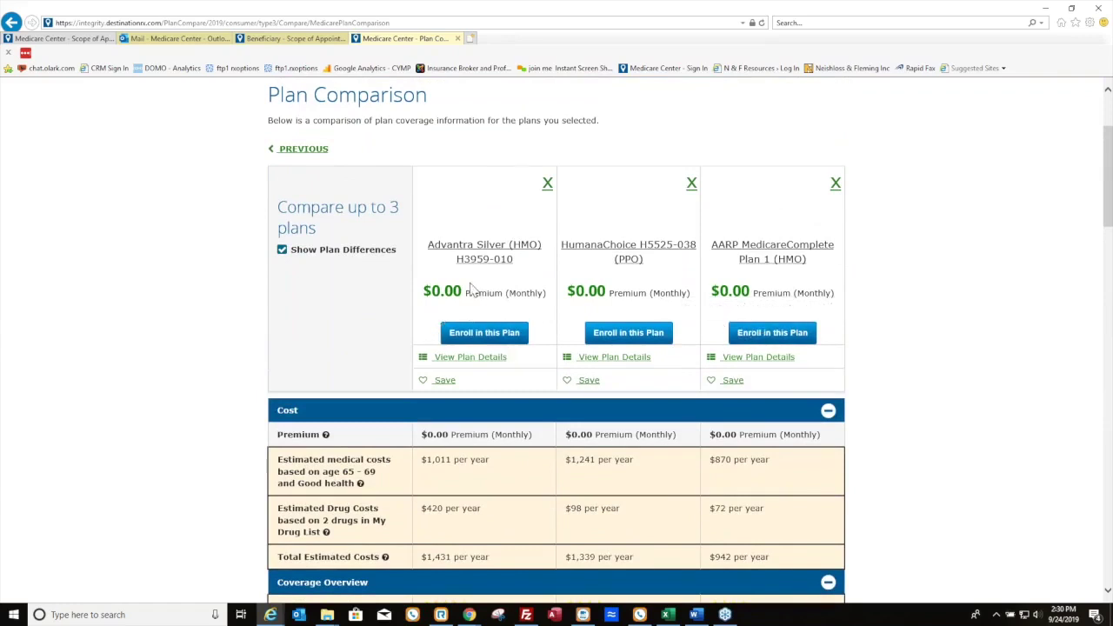
left_click(463, 364)
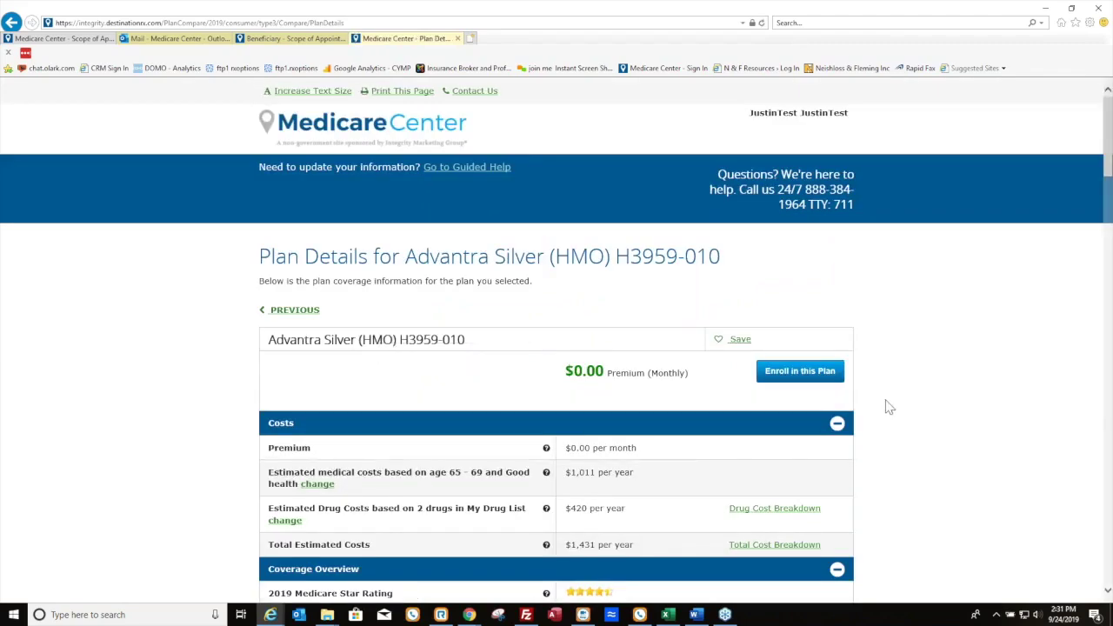
Open the drug cost breakdown from the Costs section of Advantra Silver (HMO) H3959-010
scroll(965, 400, "down", 1)
scroll(1013, 387, "down", 3)
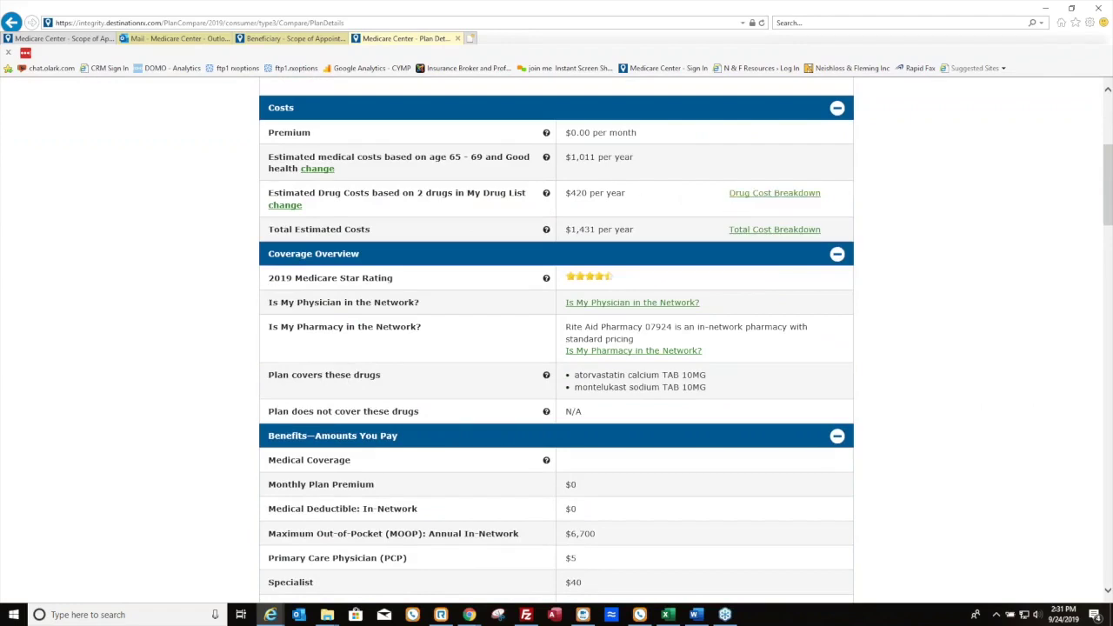
left_click(780, 199)
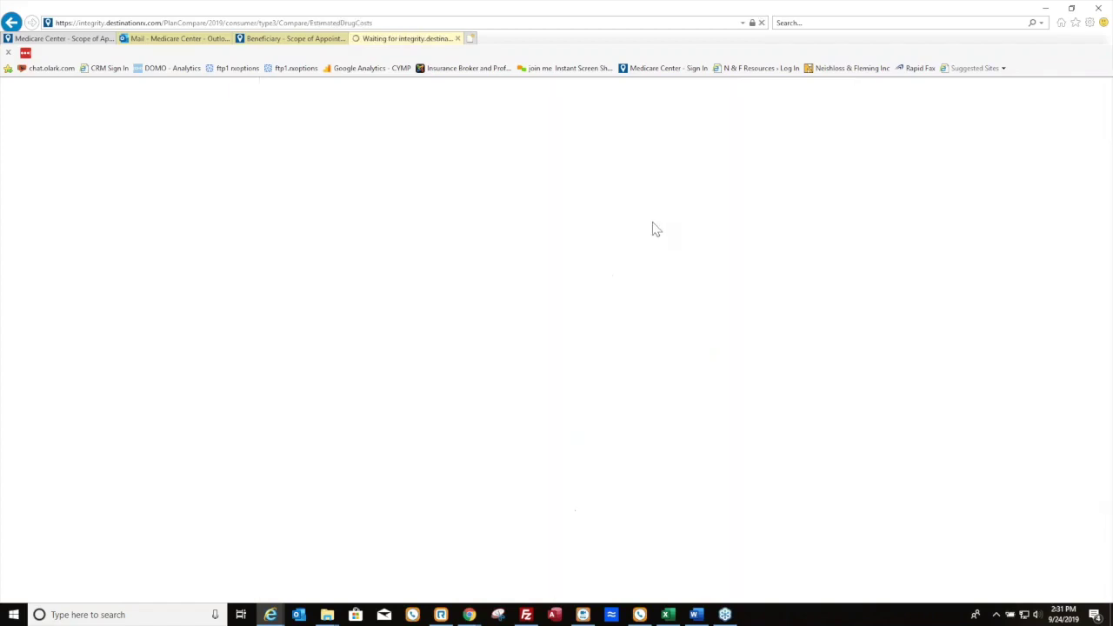
Review the $420 yearly estimated drug costs, then return to the plan's Plan Details page
scroll(561, 348, "down", 3)
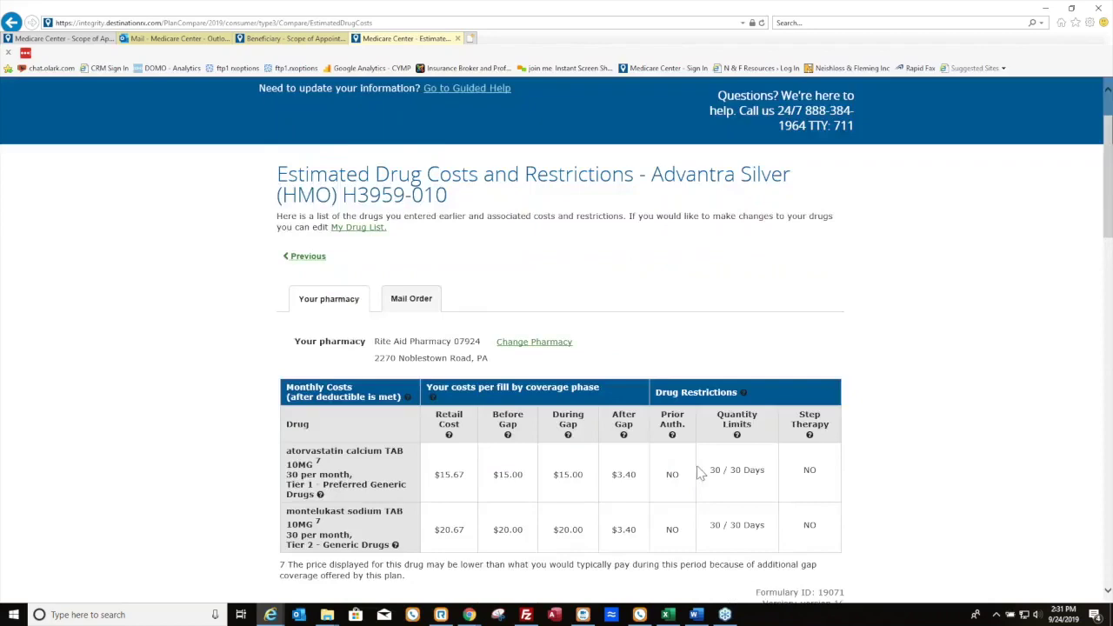
scroll(704, 465, "down", 5)
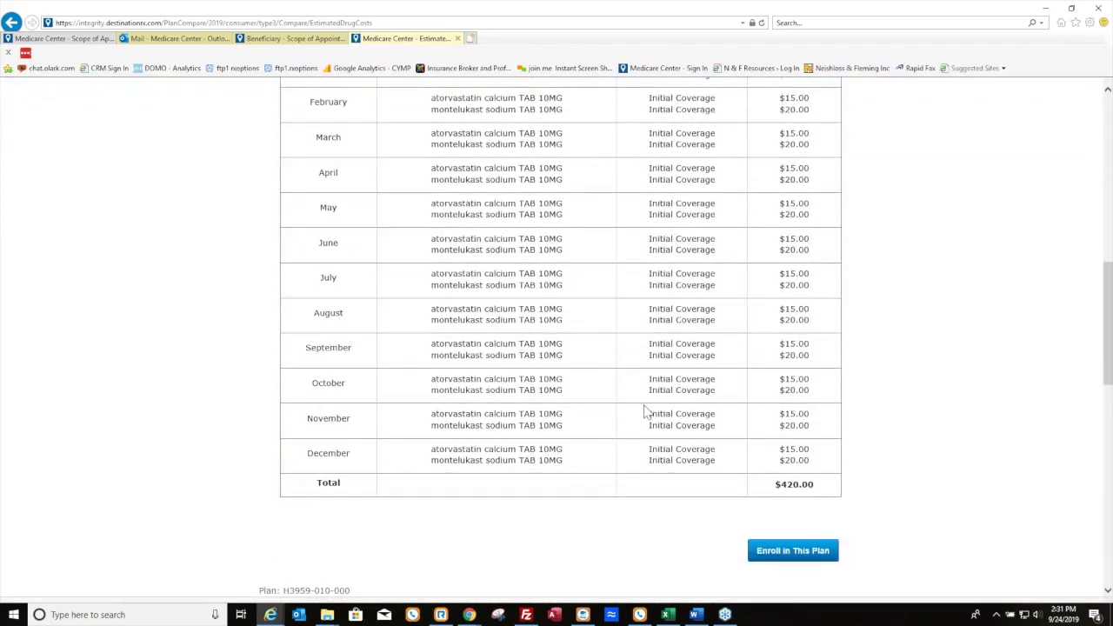
scroll(646, 410, "up", 6)
scroll(597, 456, "down", 2)
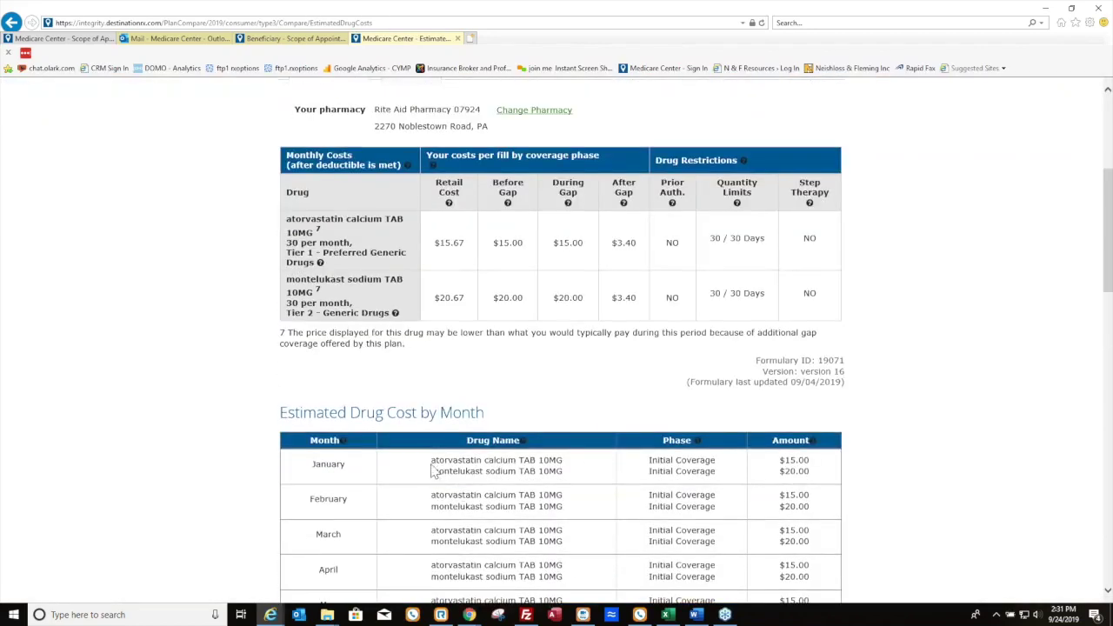
scroll(522, 507, "up", 4)
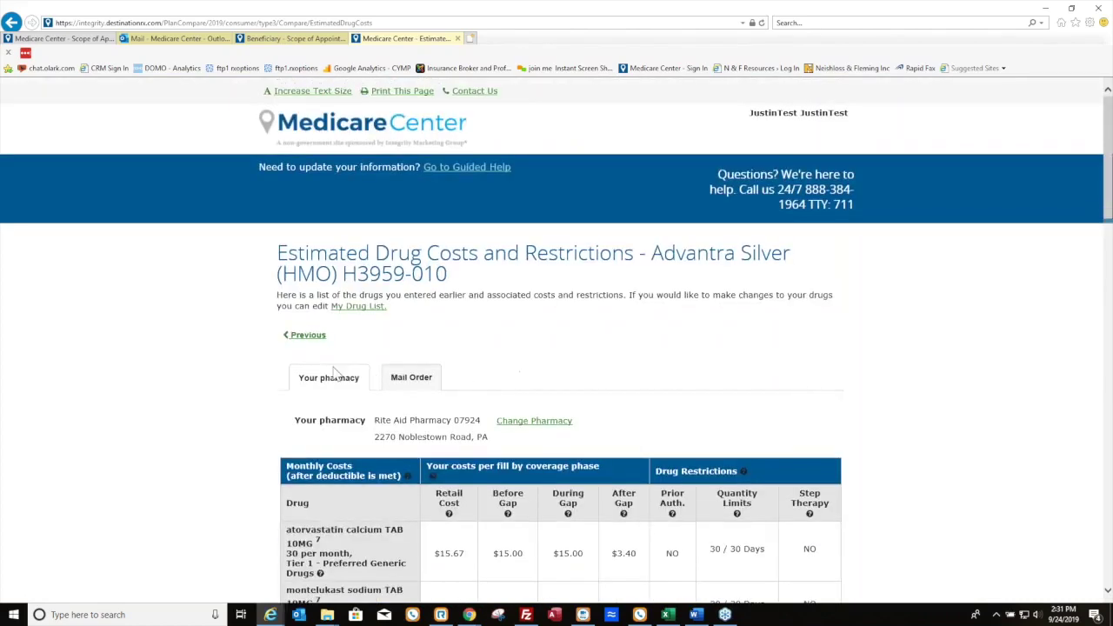
left_click(310, 337)
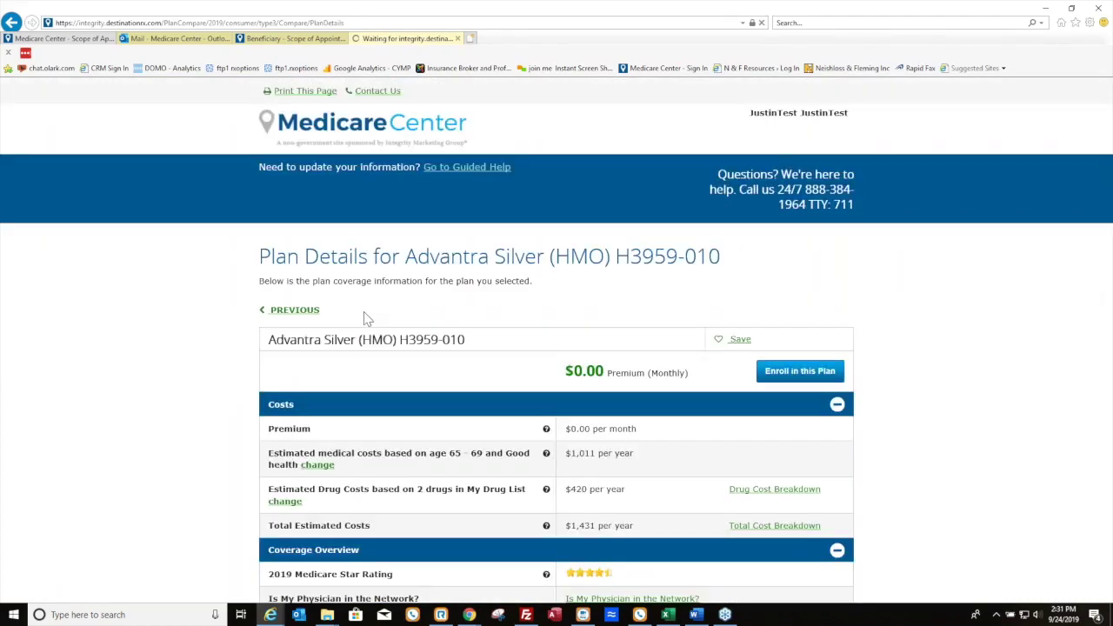
Review the Inpatient Hospital through DME benefit rows and open the plan's Summary of Benefits
scroll(859, 302, "down", 3)
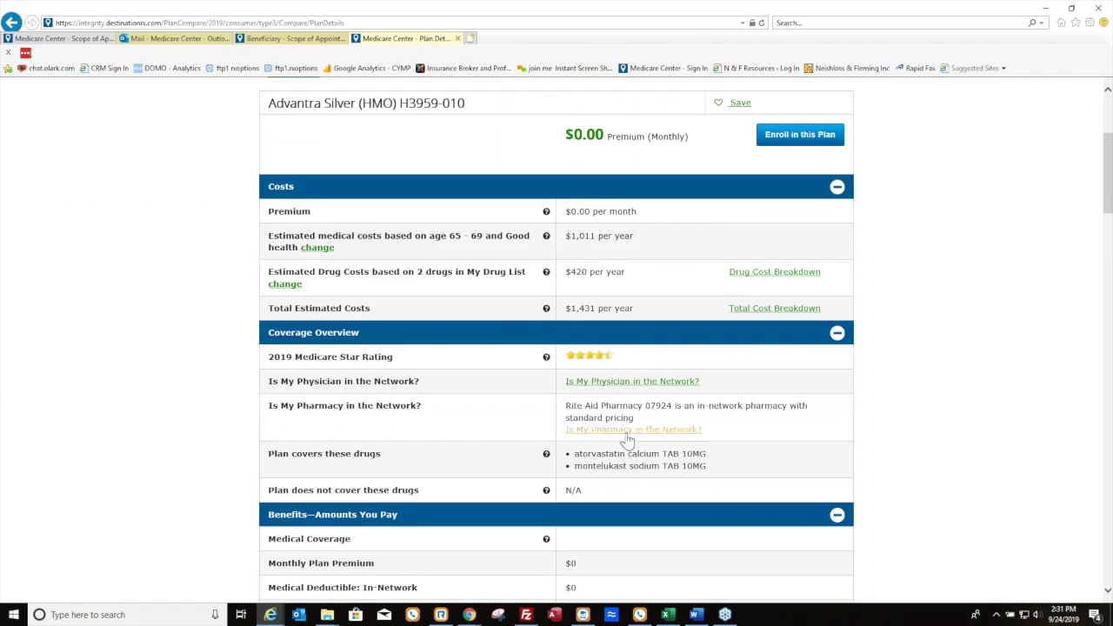
scroll(628, 445, "down", 5)
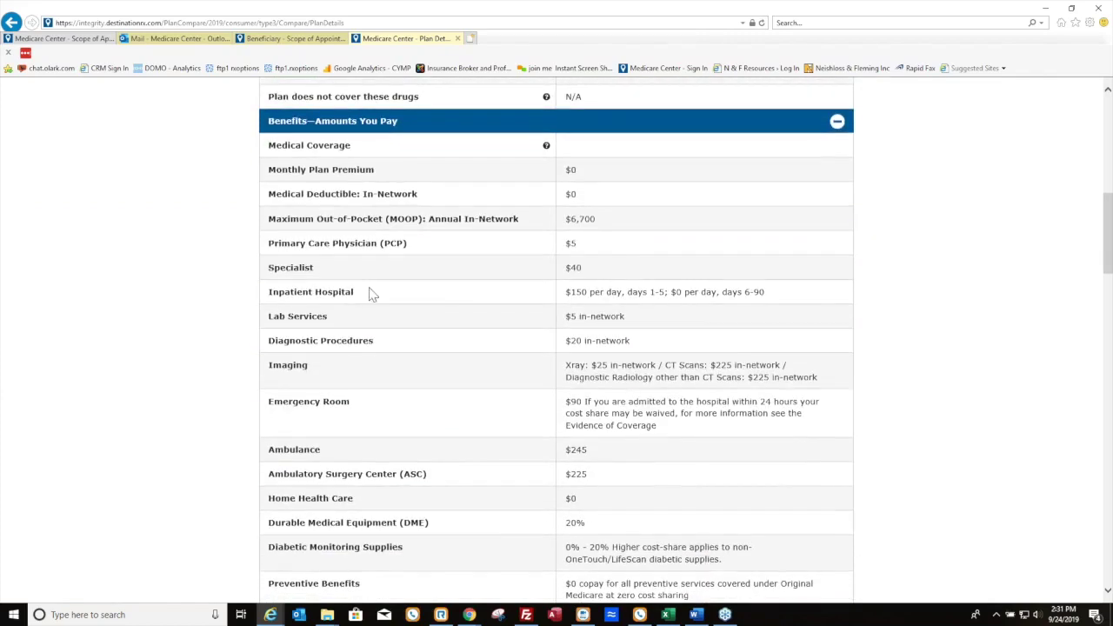
left_click_drag(267, 287, 524, 530)
left_click(591, 515)
scroll(527, 451, "down", 3)
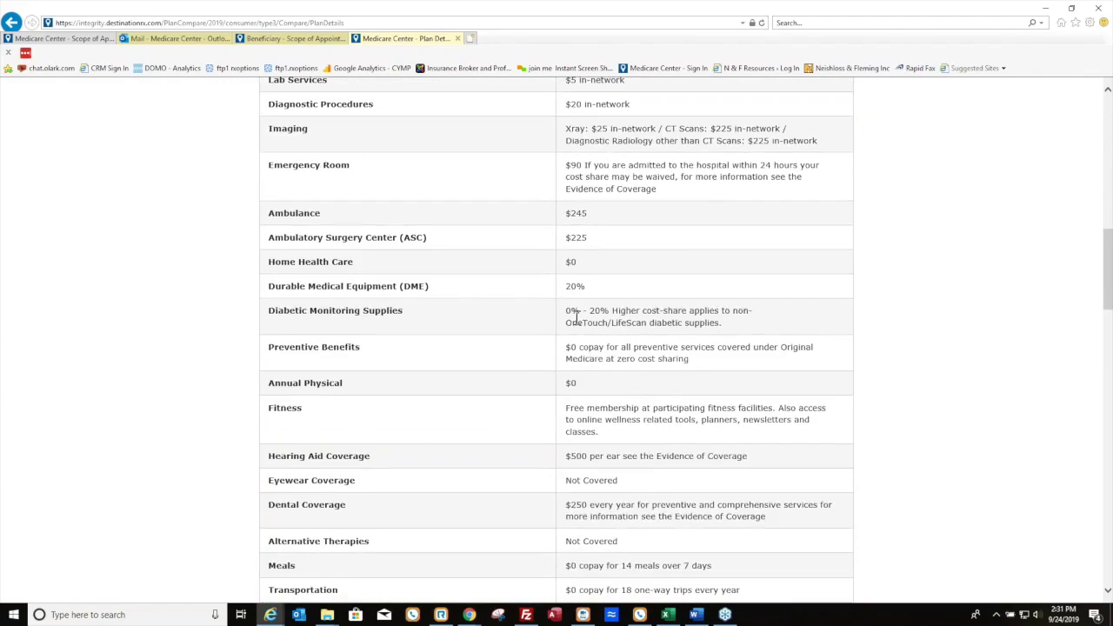
scroll(597, 294, "down", 1)
scroll(597, 294, "down", 13)
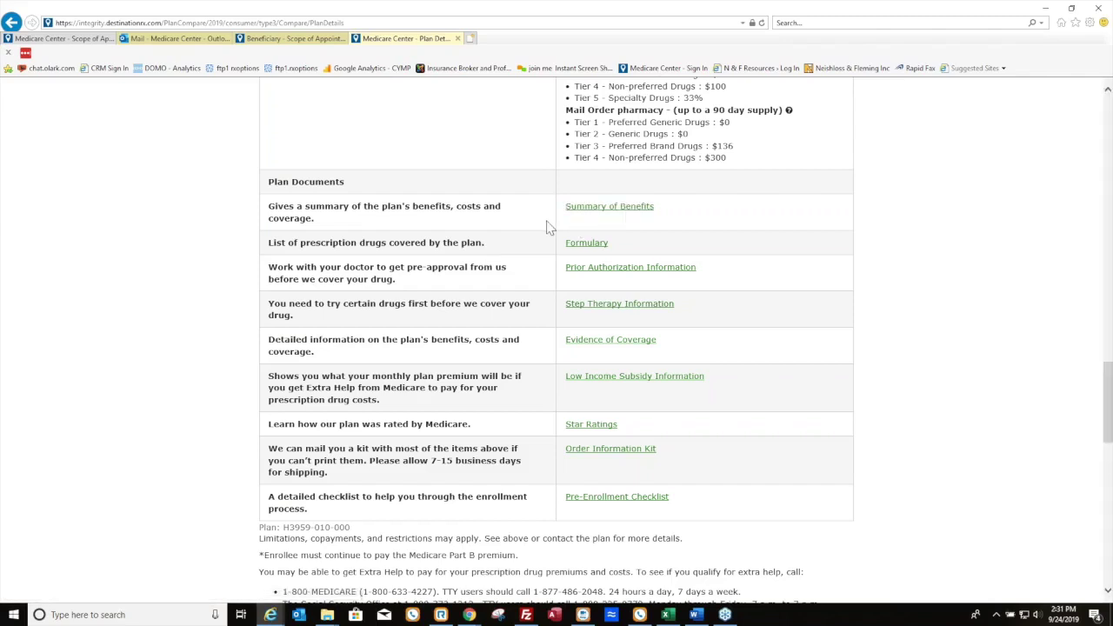
left_click(627, 209)
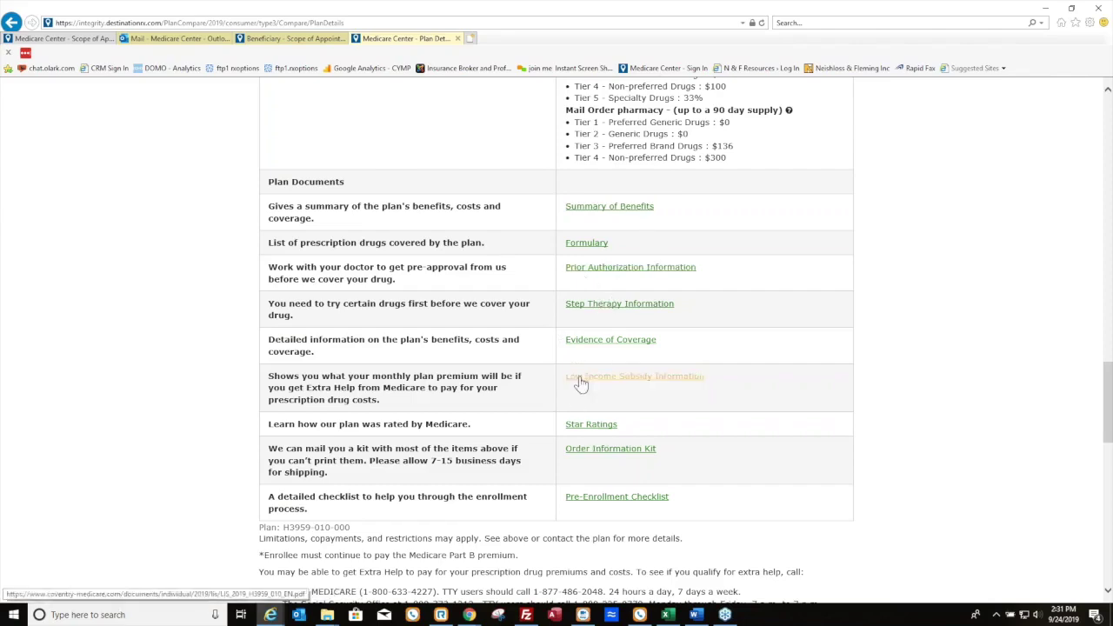
Start enrolling in Advantra Silver (HMO) H3959-010 from the top of Plan Details
scroll(525, 366, "up", 2)
scroll(664, 417, "up", 15)
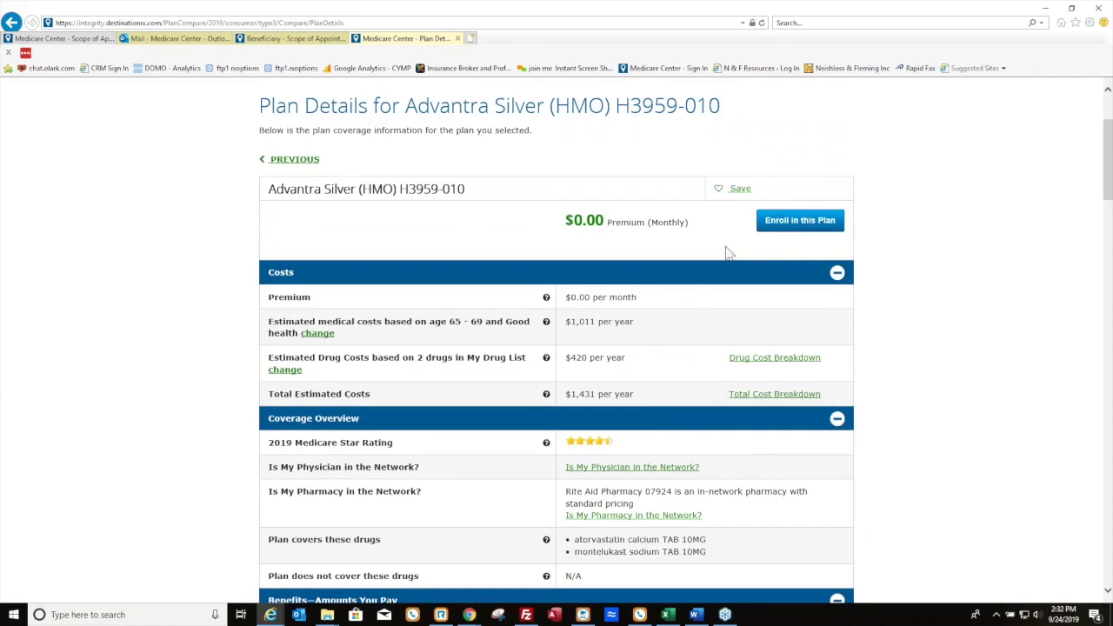
left_click(801, 228)
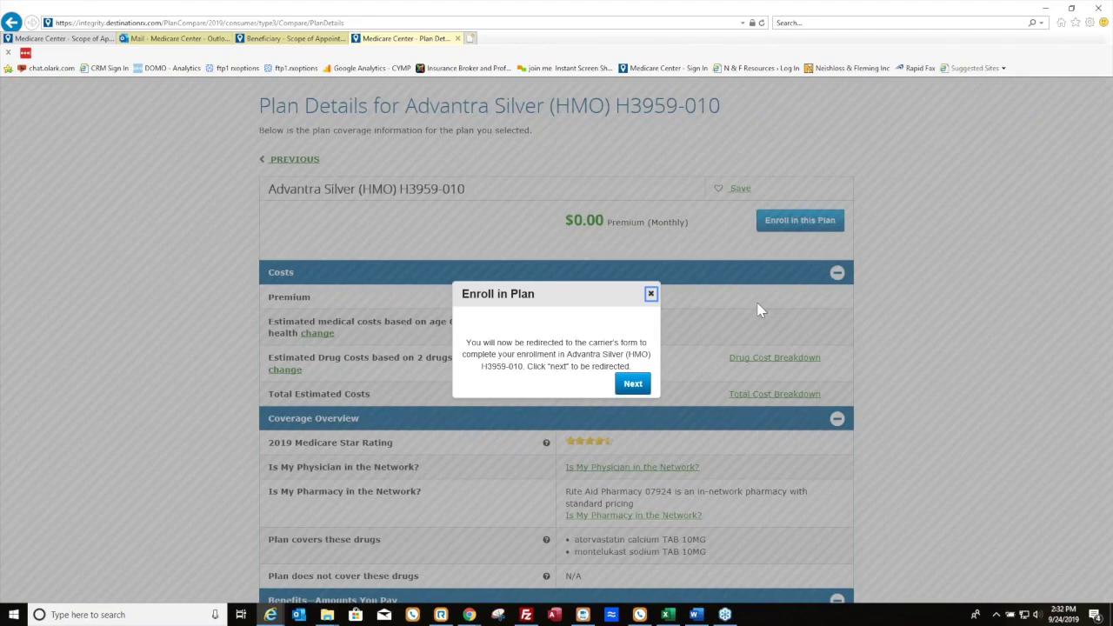
Accept the Enroll in Plan redirect notice to reach the carrier's Coventry enrollment form
left_click(632, 385)
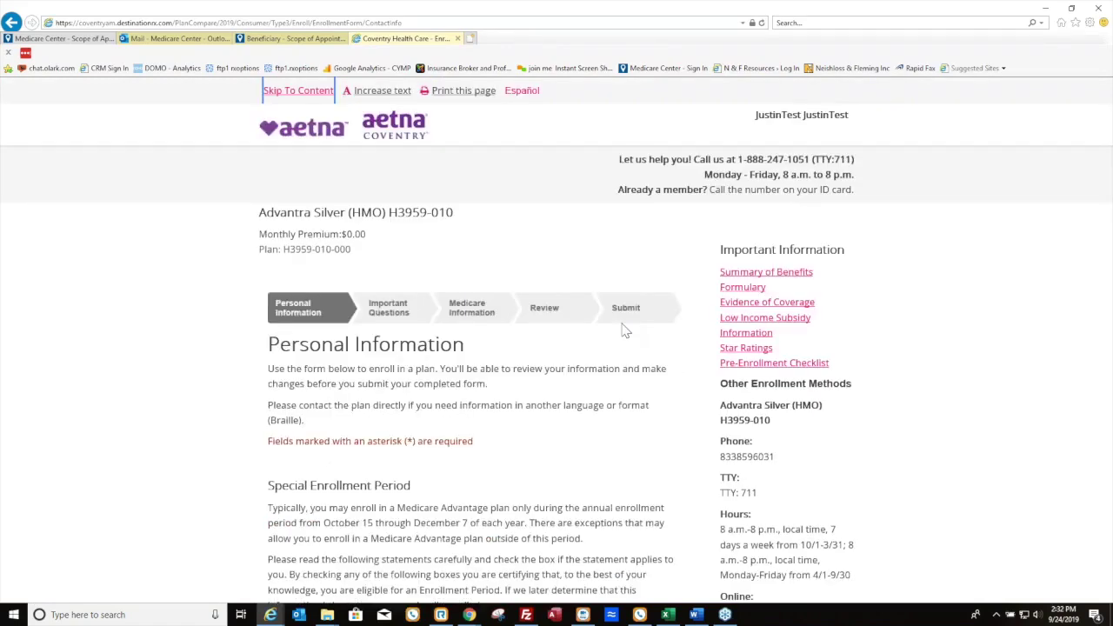
Certify the applicant is new to Medicare and set the applicant's gender to Male
scroll(609, 330, "down", 3)
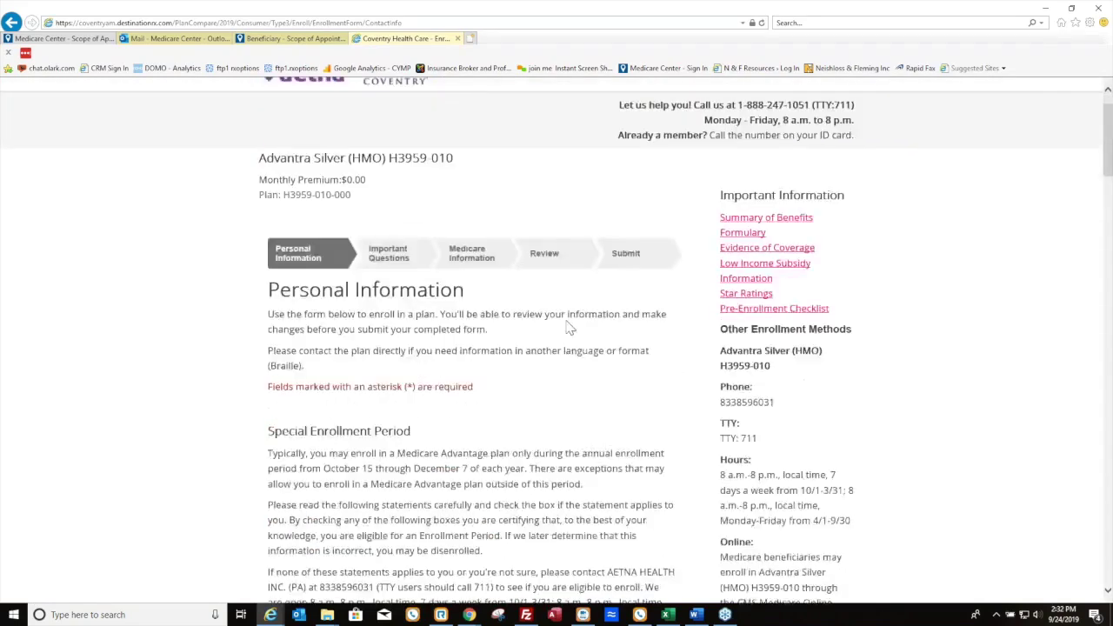
scroll(588, 335, "down", 2)
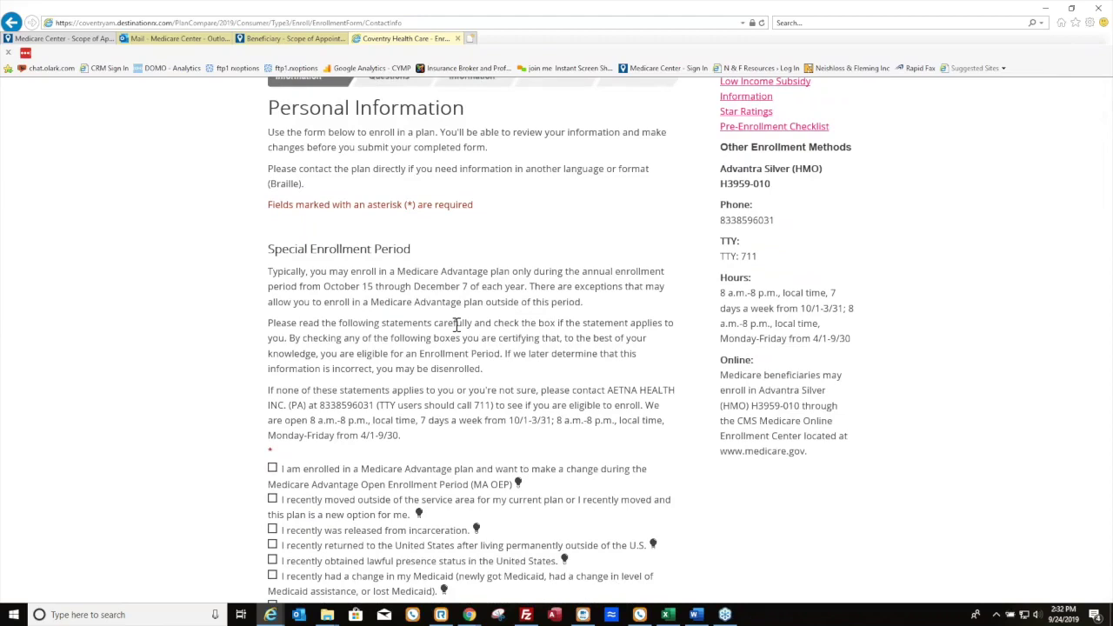
scroll(461, 322, "down", 3)
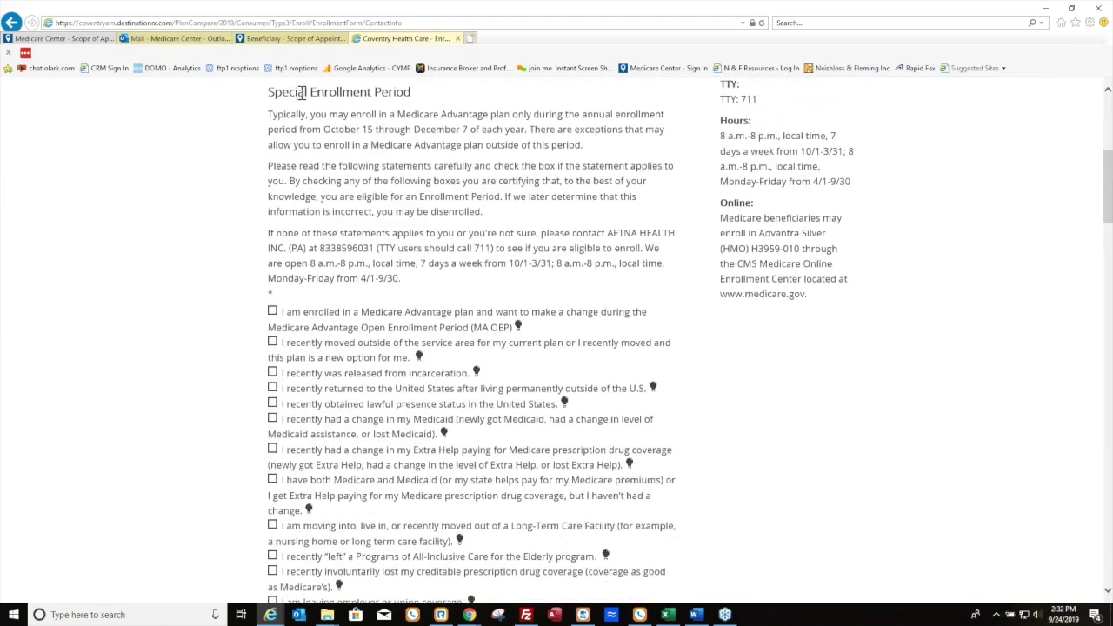
scroll(435, 372, "down", 3)
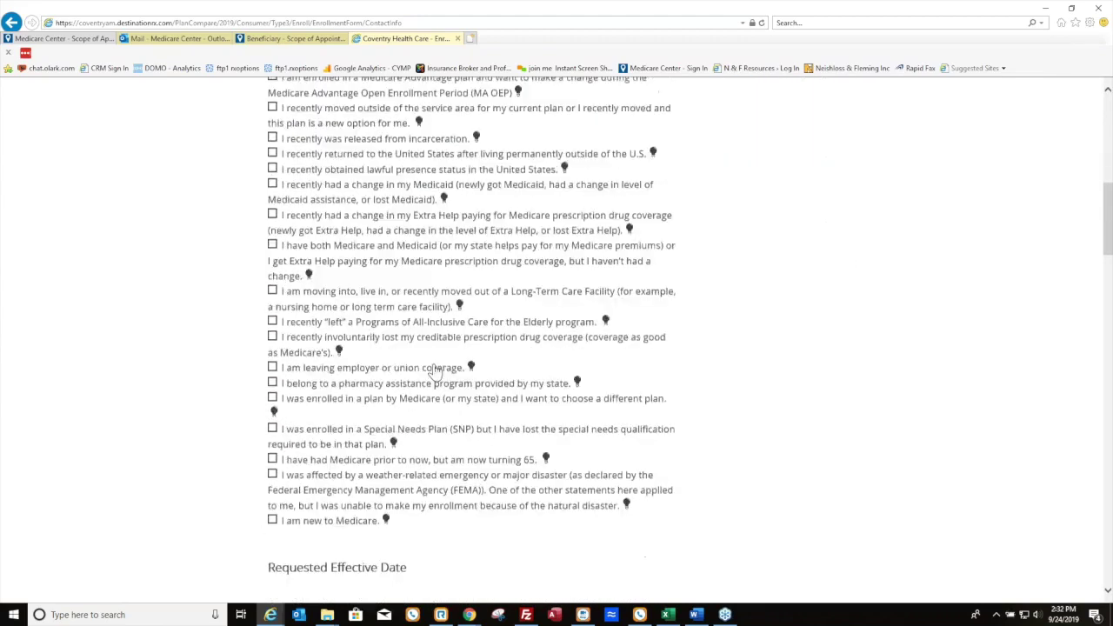
left_click(273, 519)
scroll(457, 339, "down", 3)
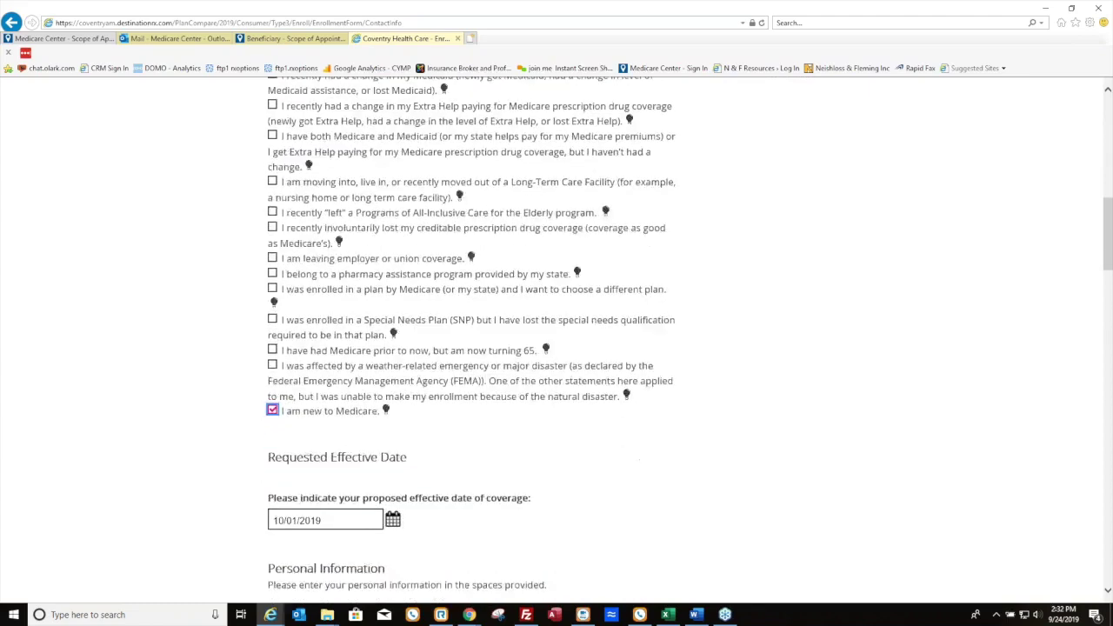
scroll(457, 340, "down", 3)
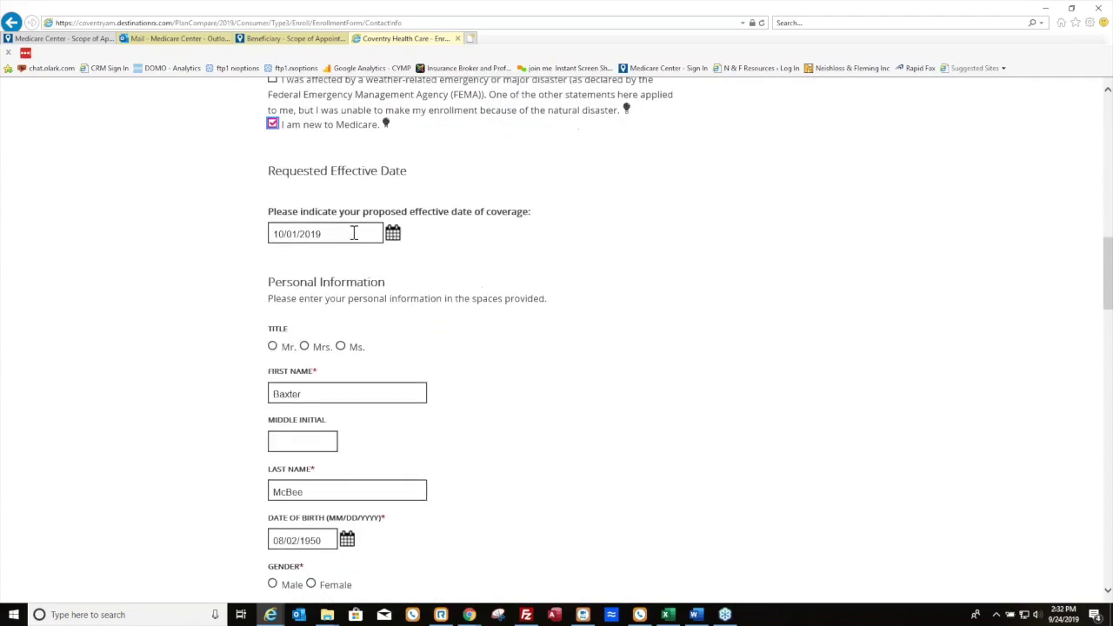
scroll(363, 271, "down", 2)
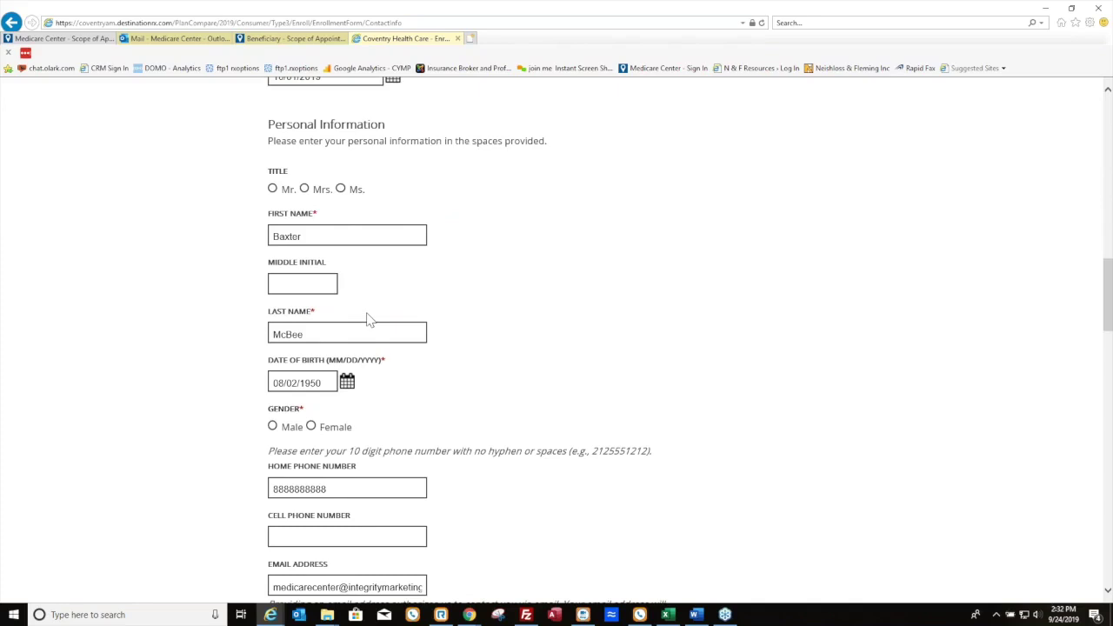
left_click(272, 426)
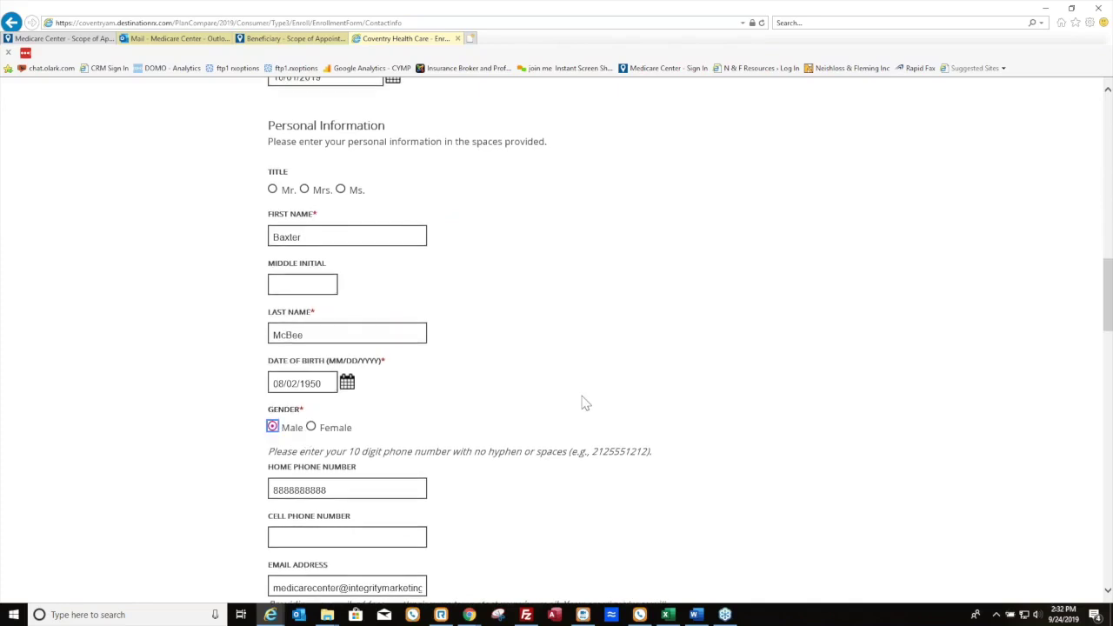
Enter the primary care physician's name and PCP ID, mark existing patient Yes, and continue past the address warning
scroll(584, 403, "down", 7)
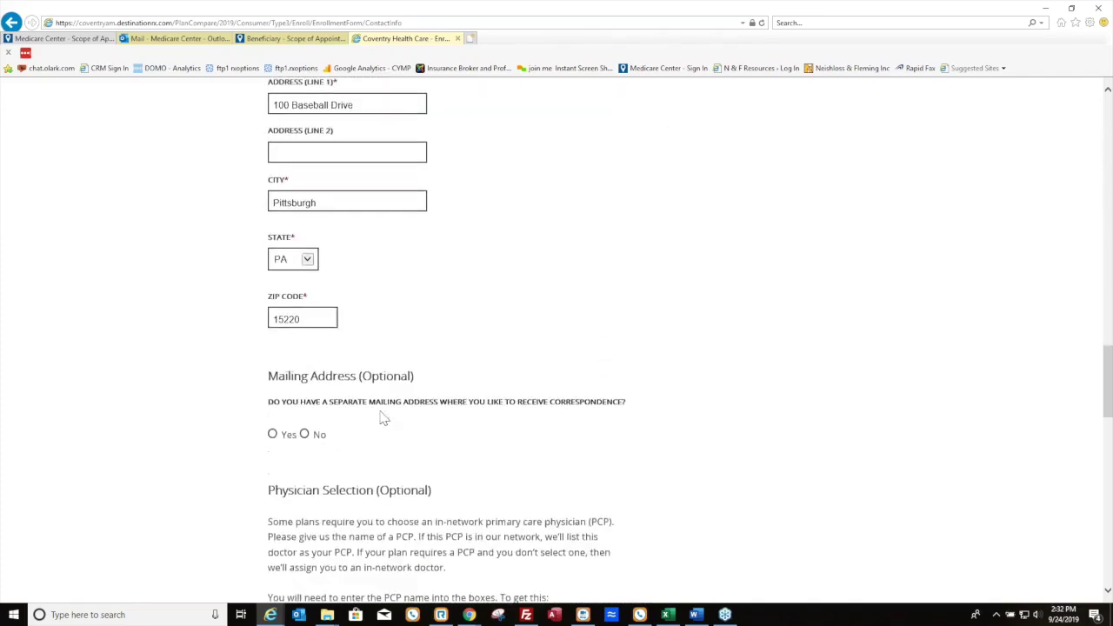
scroll(343, 339, "down", 2)
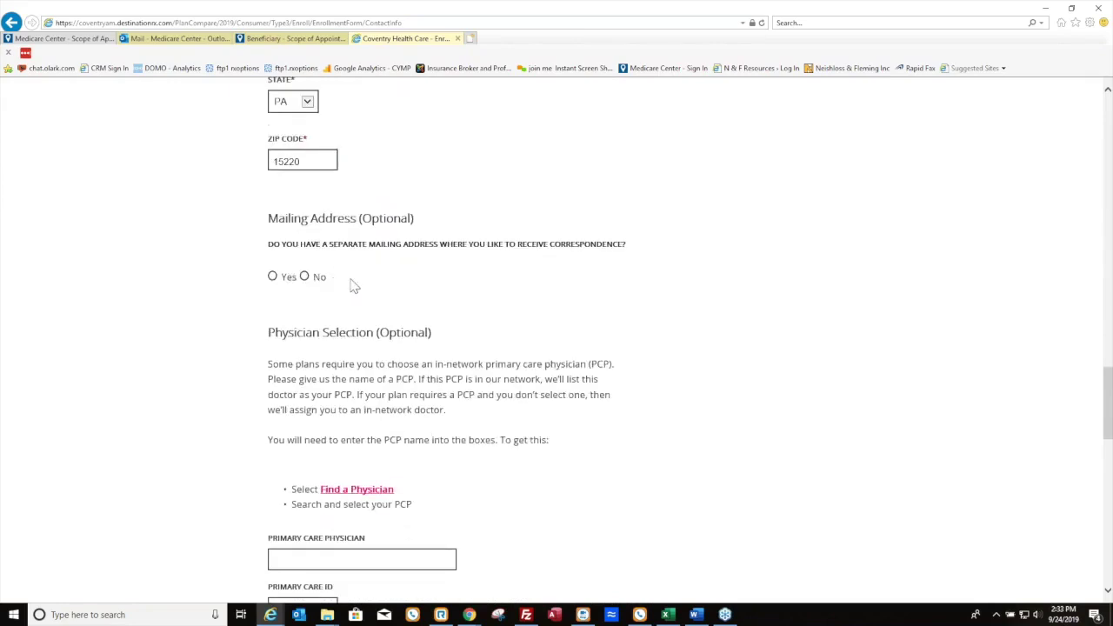
scroll(365, 297, "down", 3)
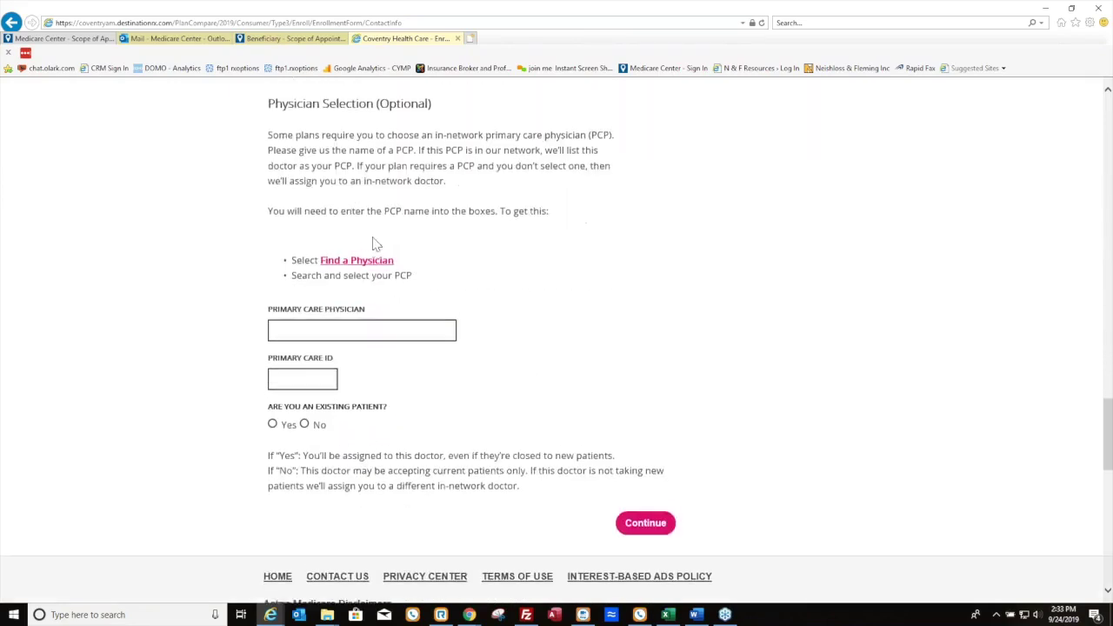
left_click(374, 320)
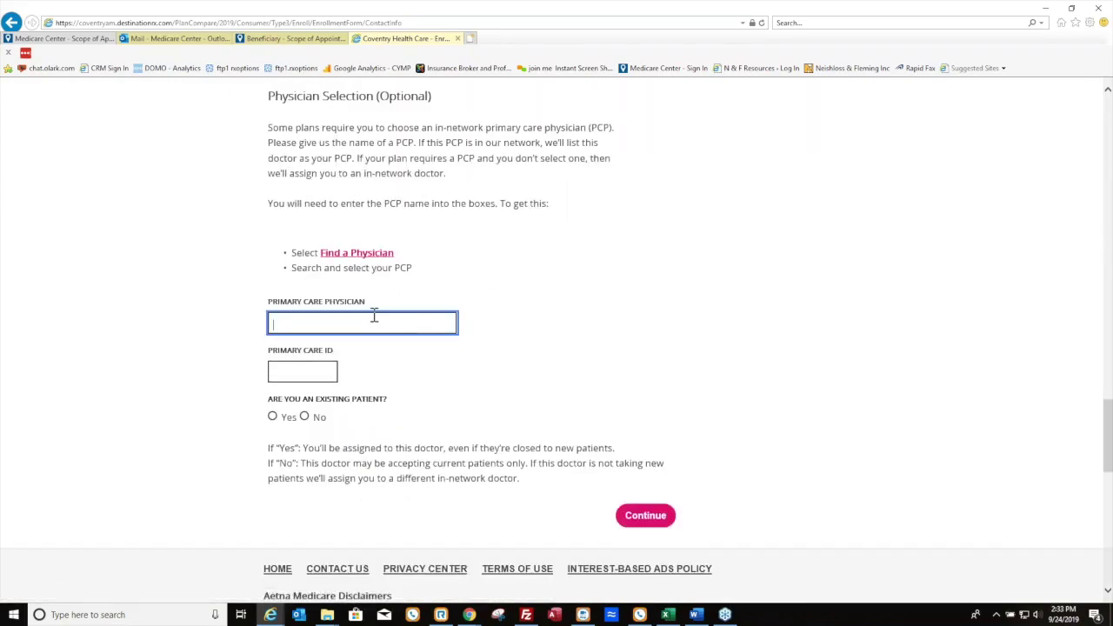
type("Dr. Smith")
key("Tab")
type("1234")
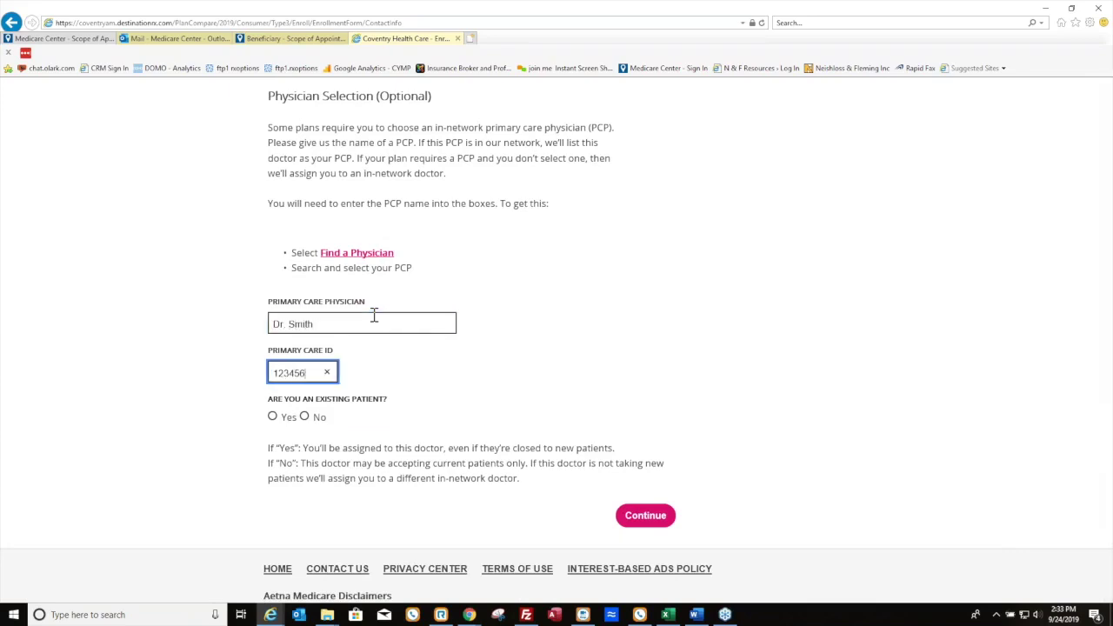
left_click(273, 417)
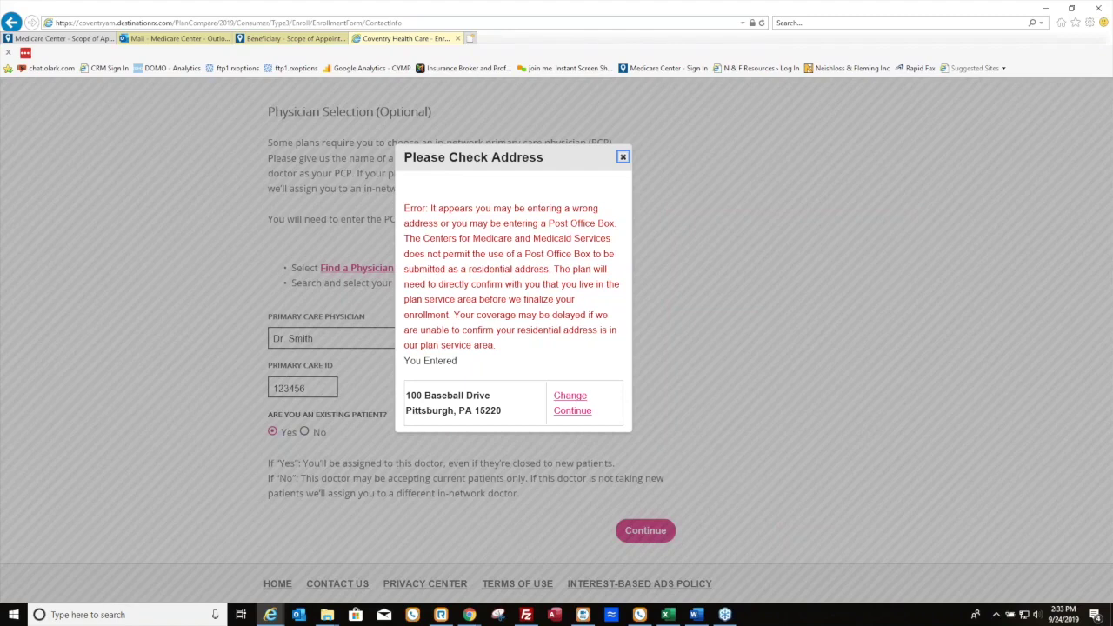
left_click(573, 411)
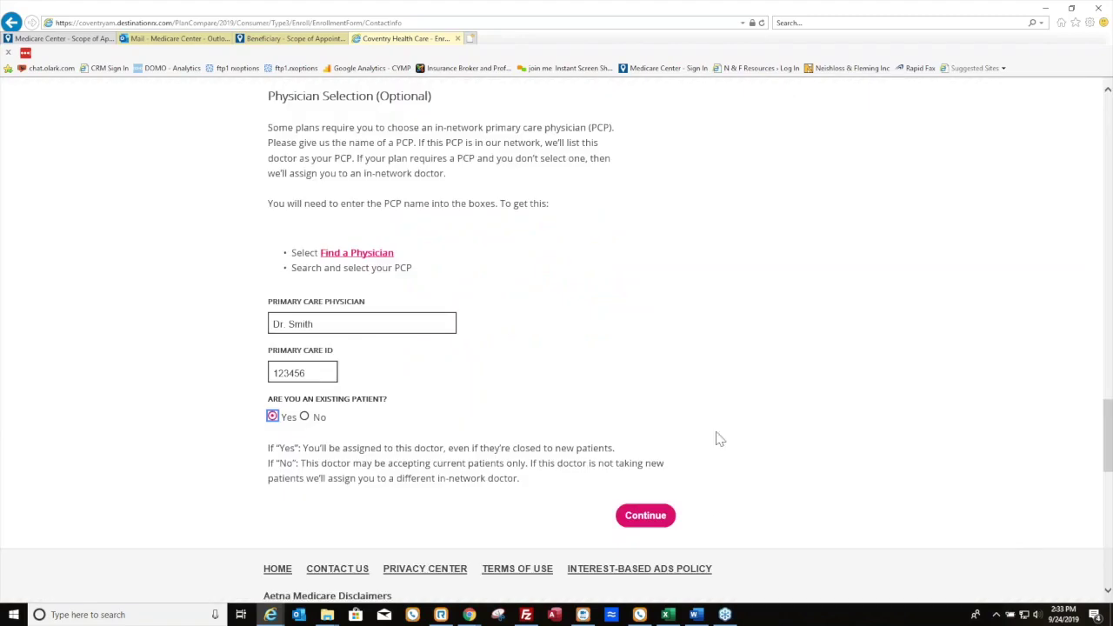
left_click(645, 516)
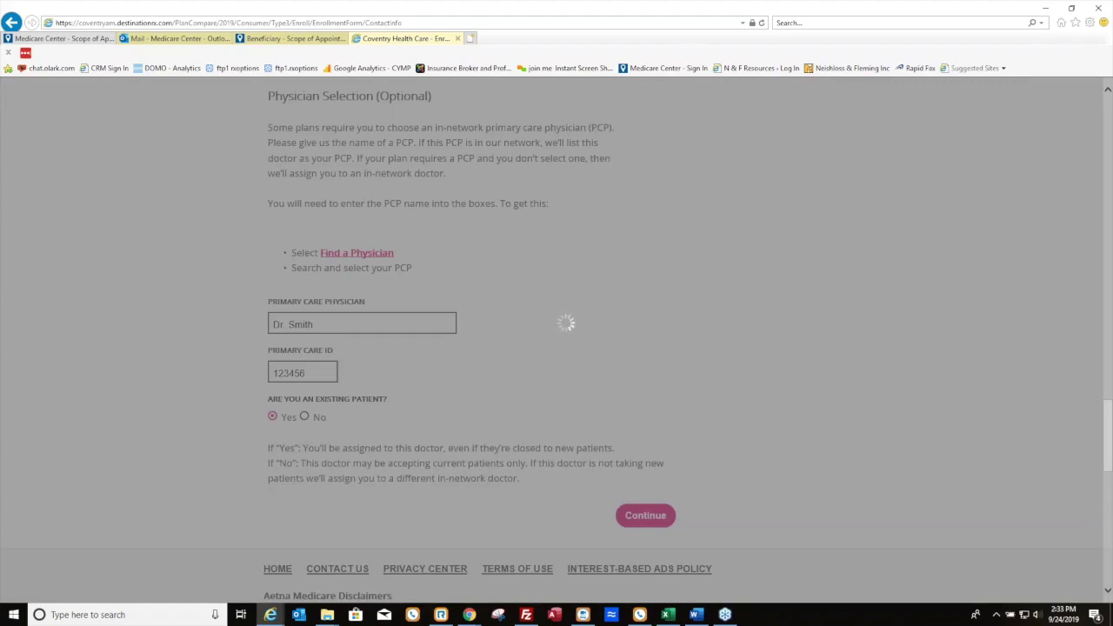
Answer No to ESRD, other drug coverage, long-term care, Medicaid and employment, choosing English
scroll(621, 422, "down", 3)
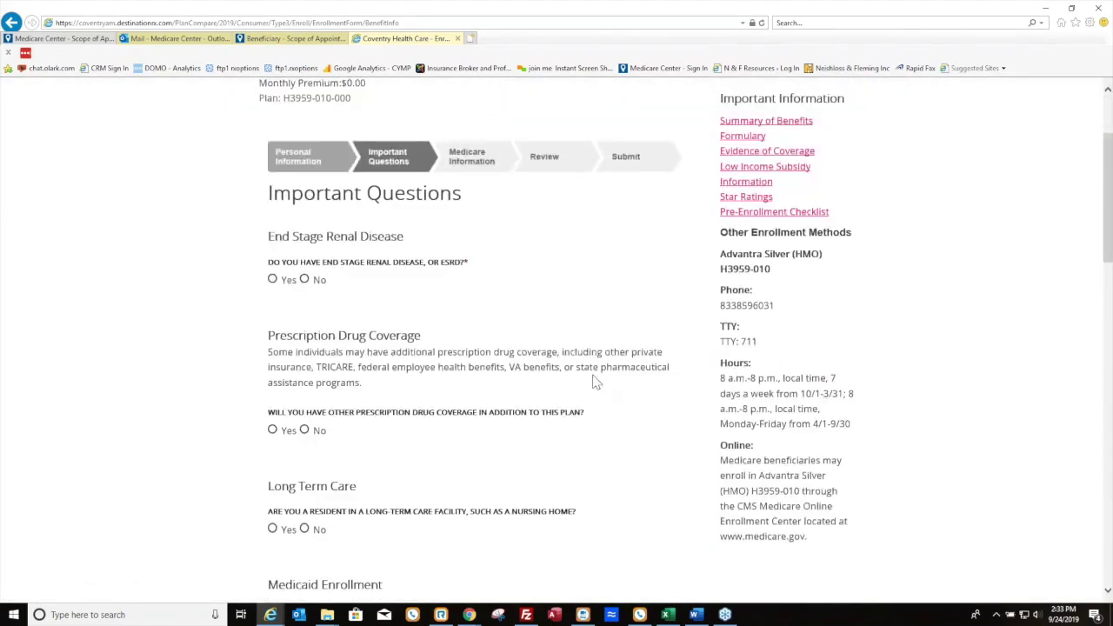
left_click(304, 194)
left_click(304, 344)
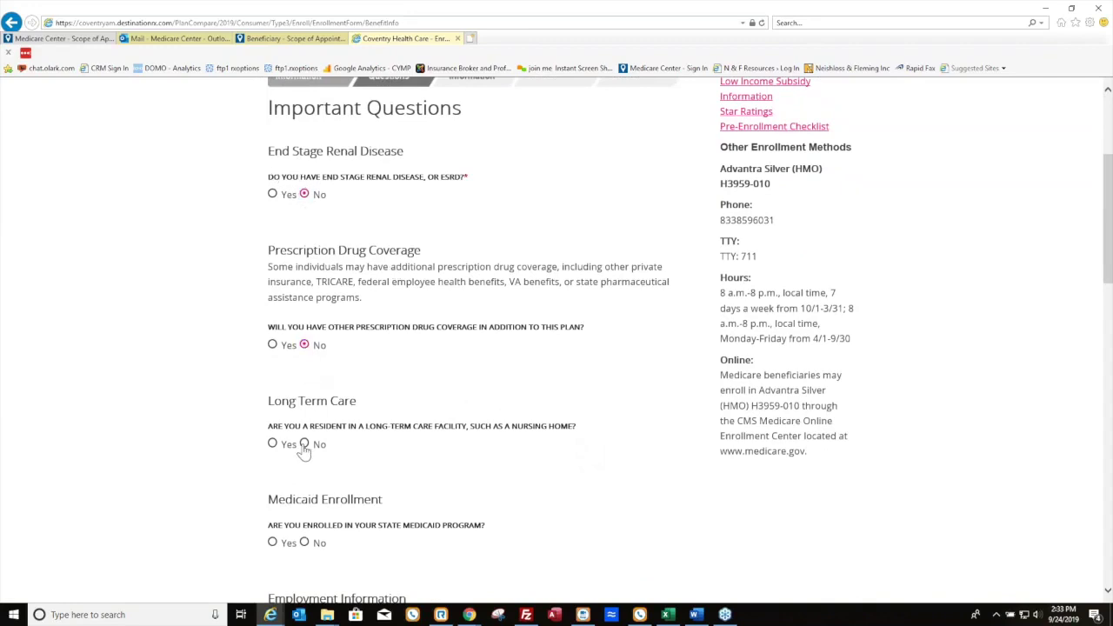
left_click(305, 444)
scroll(306, 443, "down", 3)
left_click(305, 307)
left_click(304, 405)
scroll(304, 405, "down", 2)
left_click(272, 366)
left_click(646, 529)
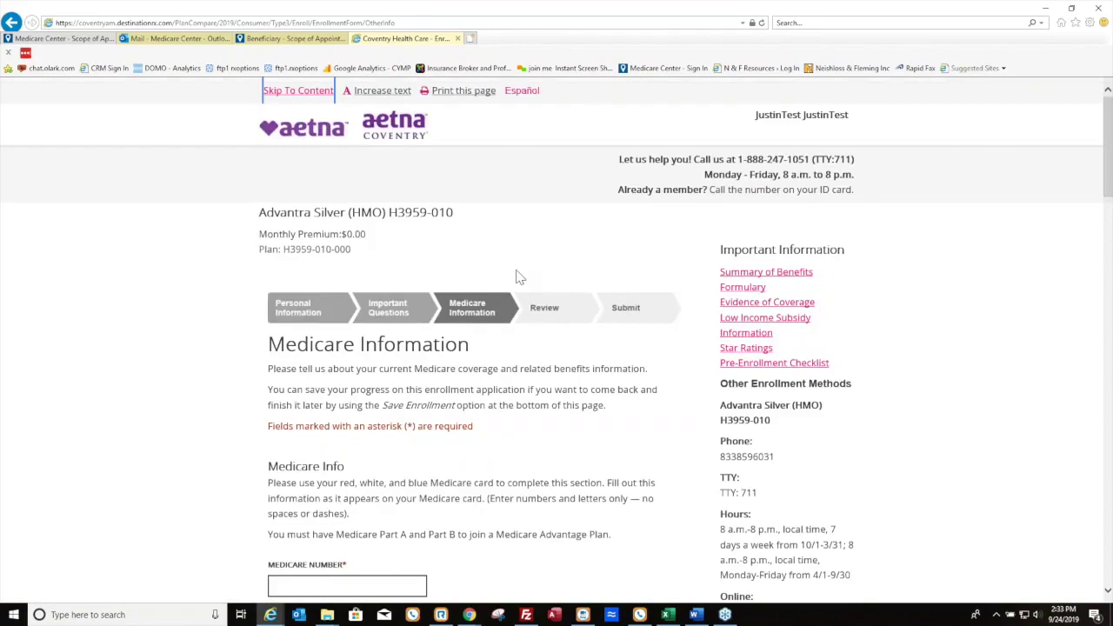
Enter the applicant's Medicare number
scroll(433, 321, "down", 3)
scroll(433, 321, "down", 1)
left_click(374, 245)
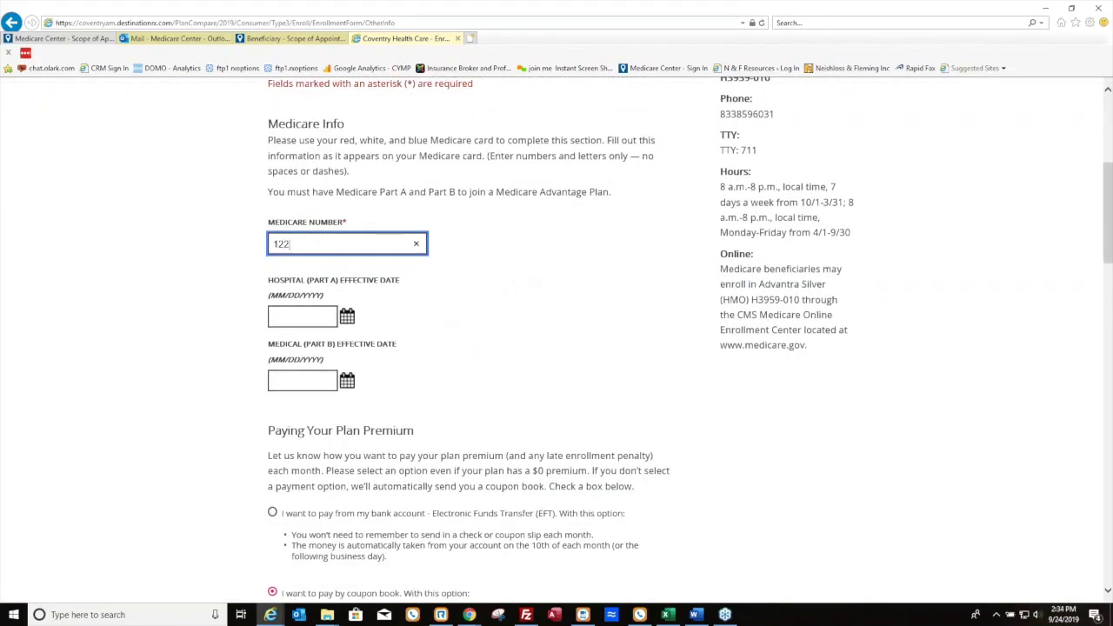
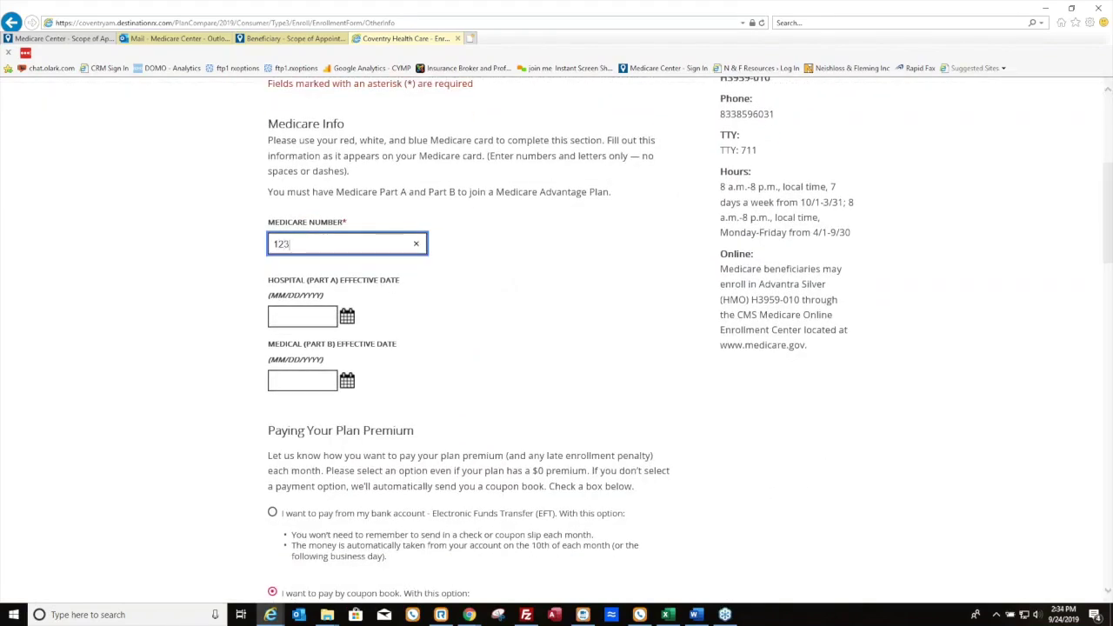
key("Tab")
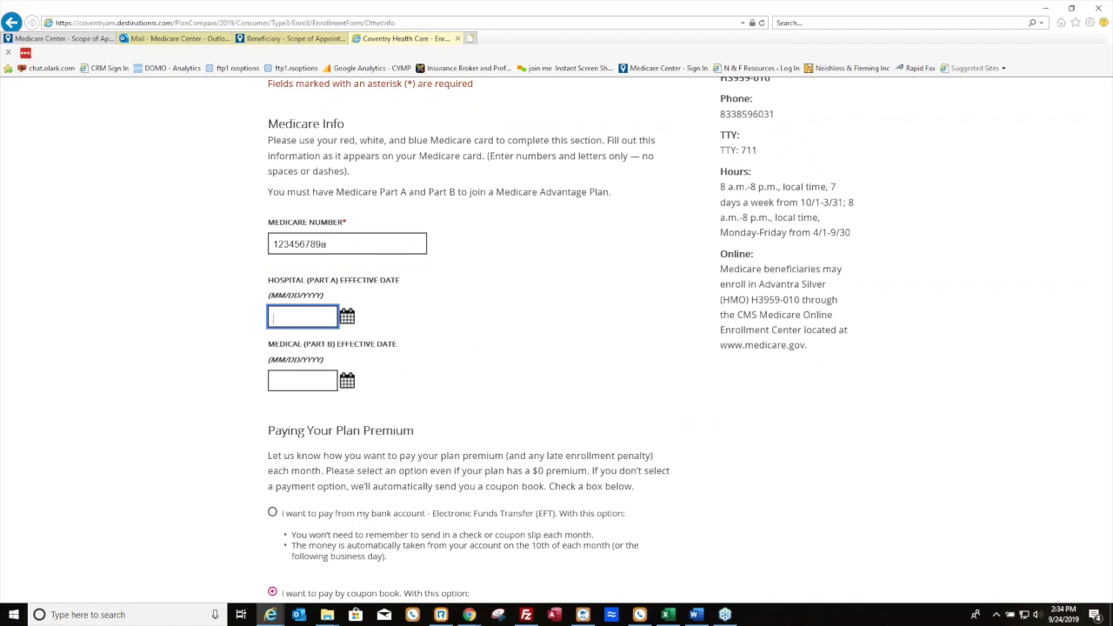
Set both the Part A and Part B effective dates to 10/01/2019
left_click(350, 321)
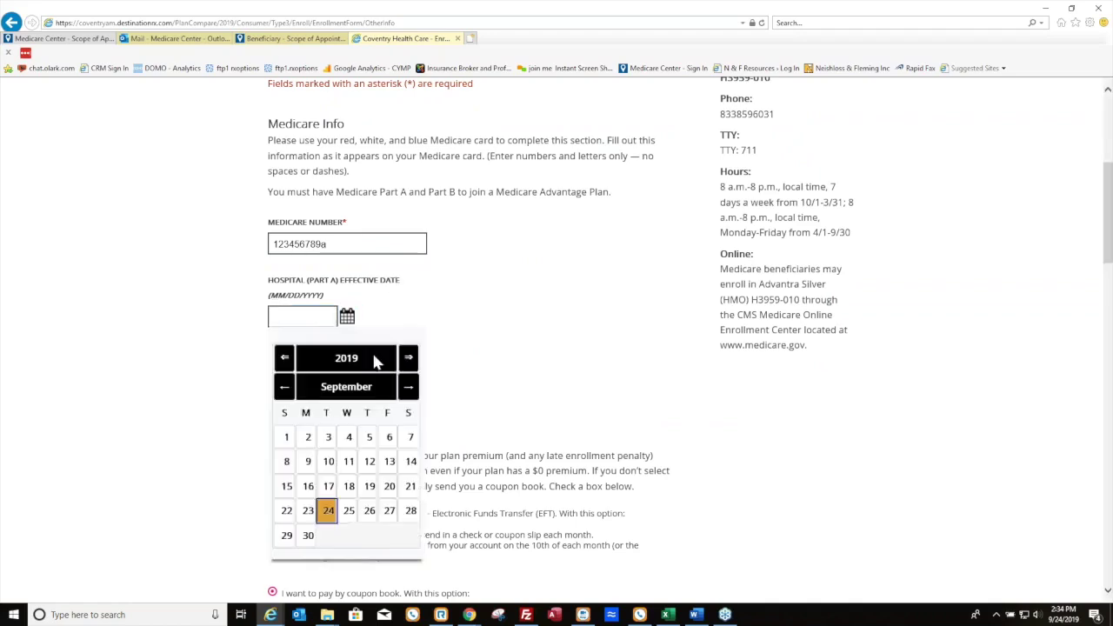
left_click(408, 388)
left_click(328, 437)
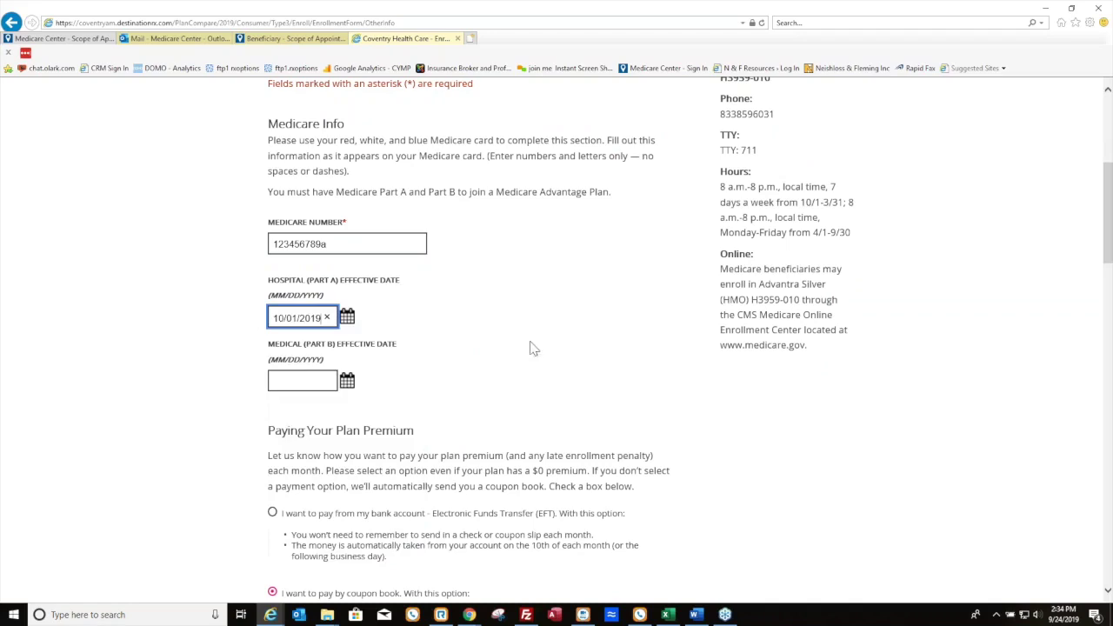
left_click(314, 384)
left_click(347, 380)
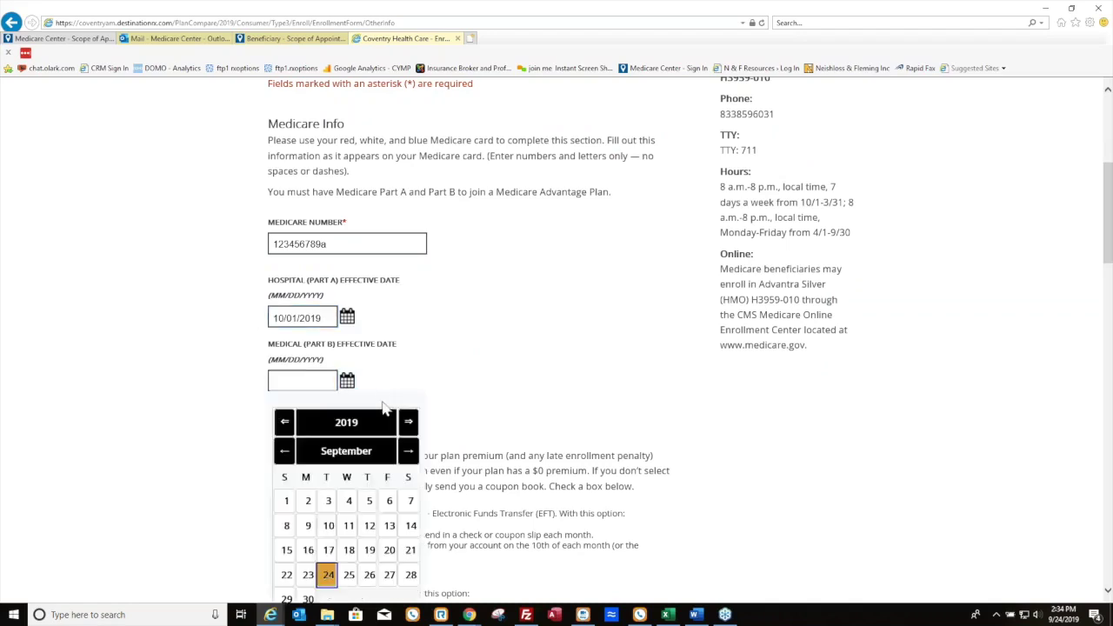
left_click(407, 450)
left_click(328, 501)
Keep coupon book payment and continue past the warning to the Review step
scroll(547, 331, "down", 3)
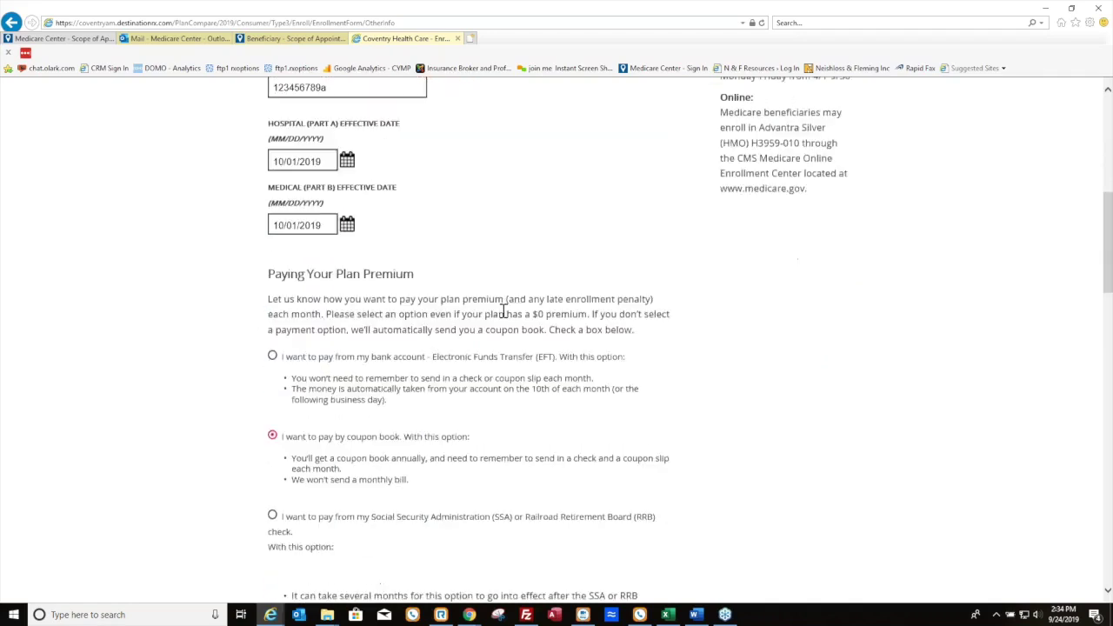
scroll(363, 308, "down", 2)
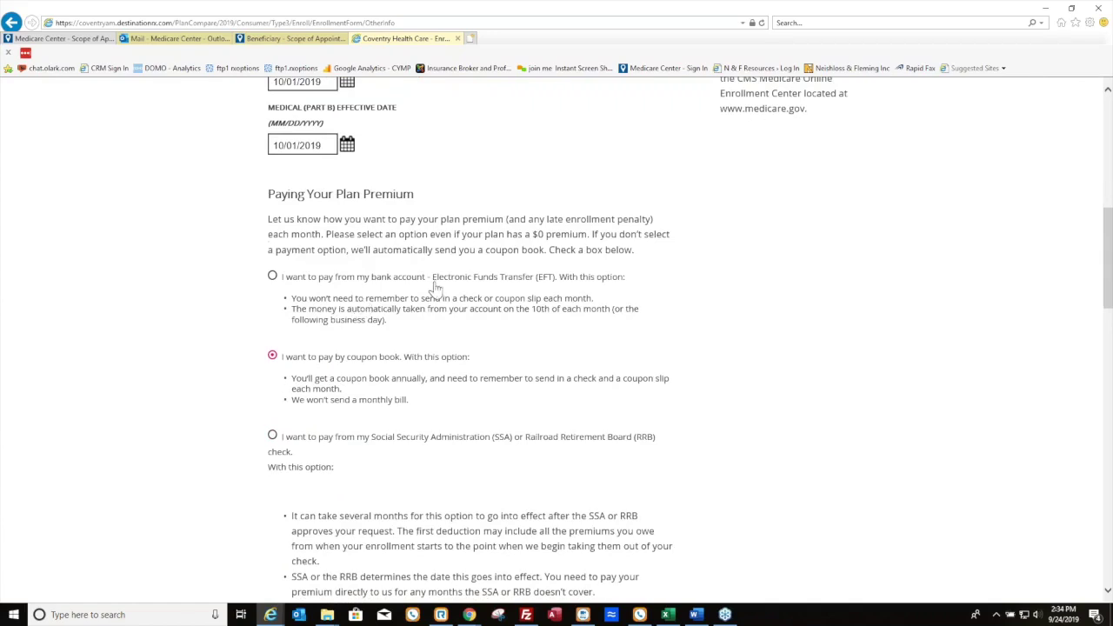
scroll(435, 289, "down", 2)
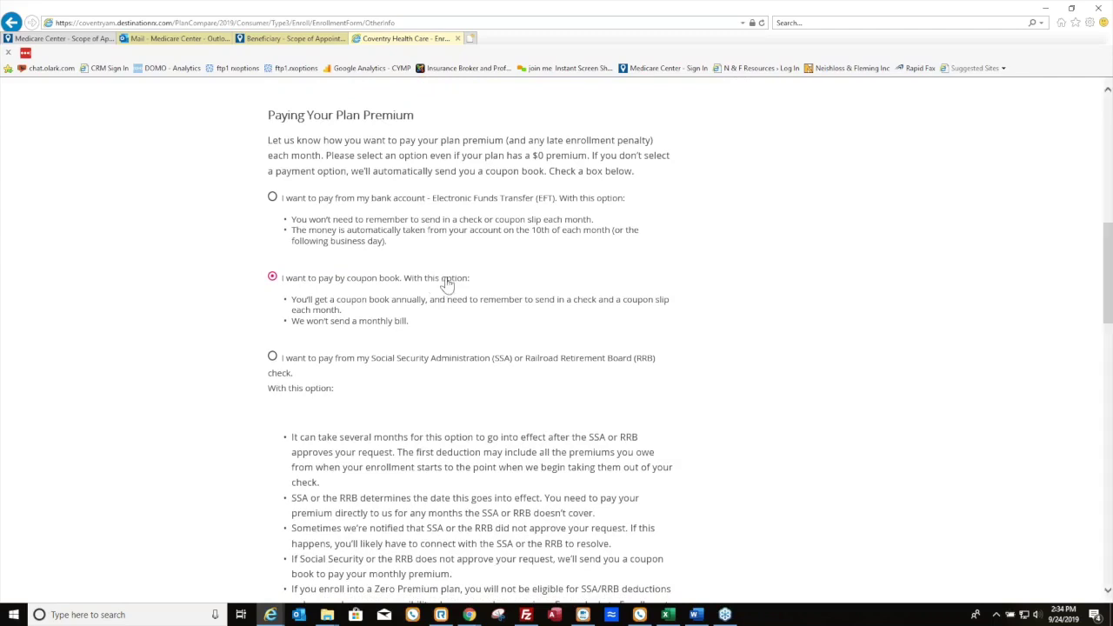
scroll(443, 400, "down", 3)
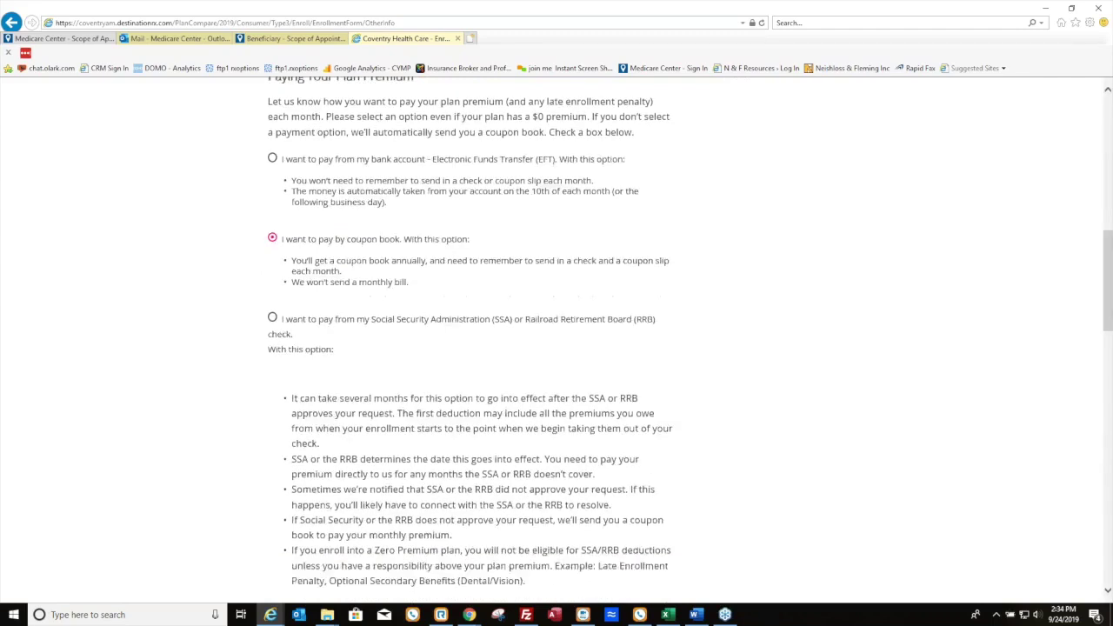
scroll(563, 357, "down", 4)
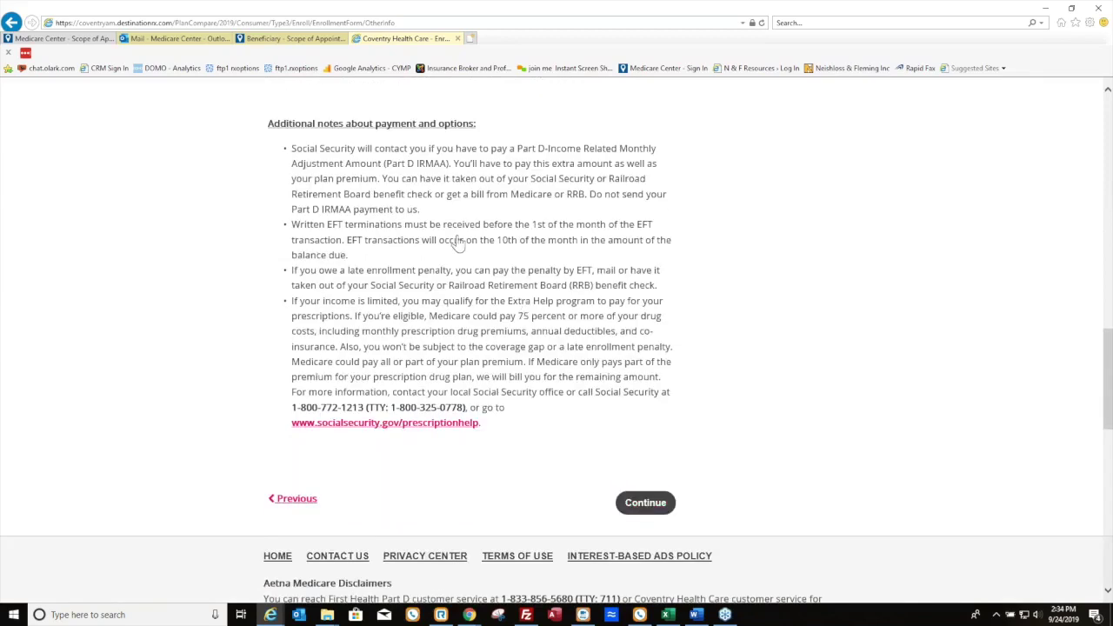
scroll(458, 243, "up", 10)
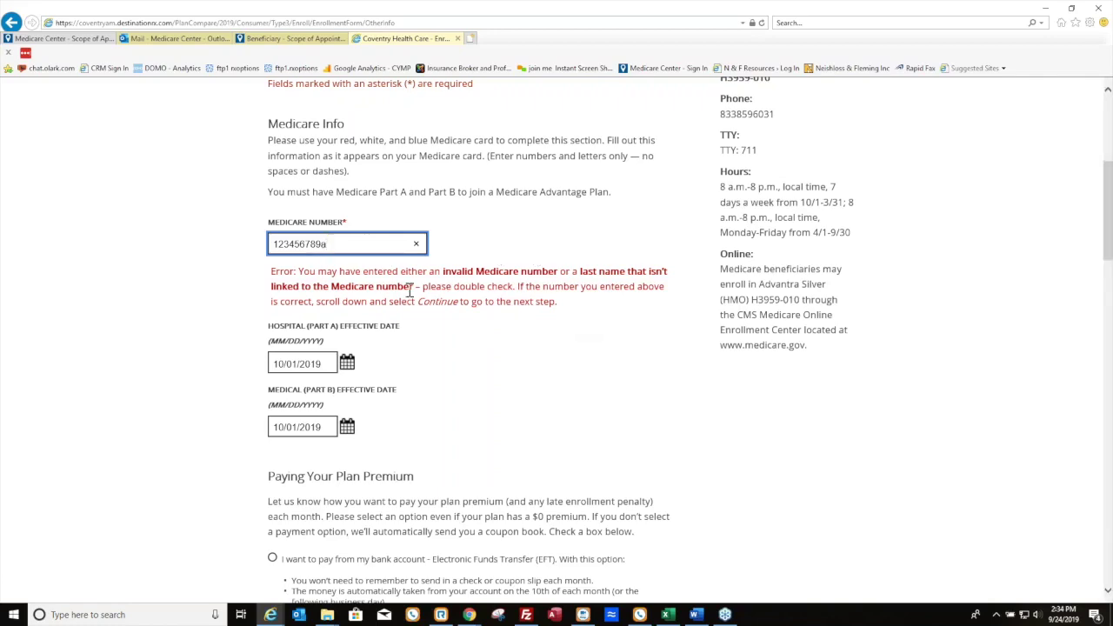
scroll(405, 286, "down", 7)
scroll(639, 470, "down", 5)
left_click(643, 474)
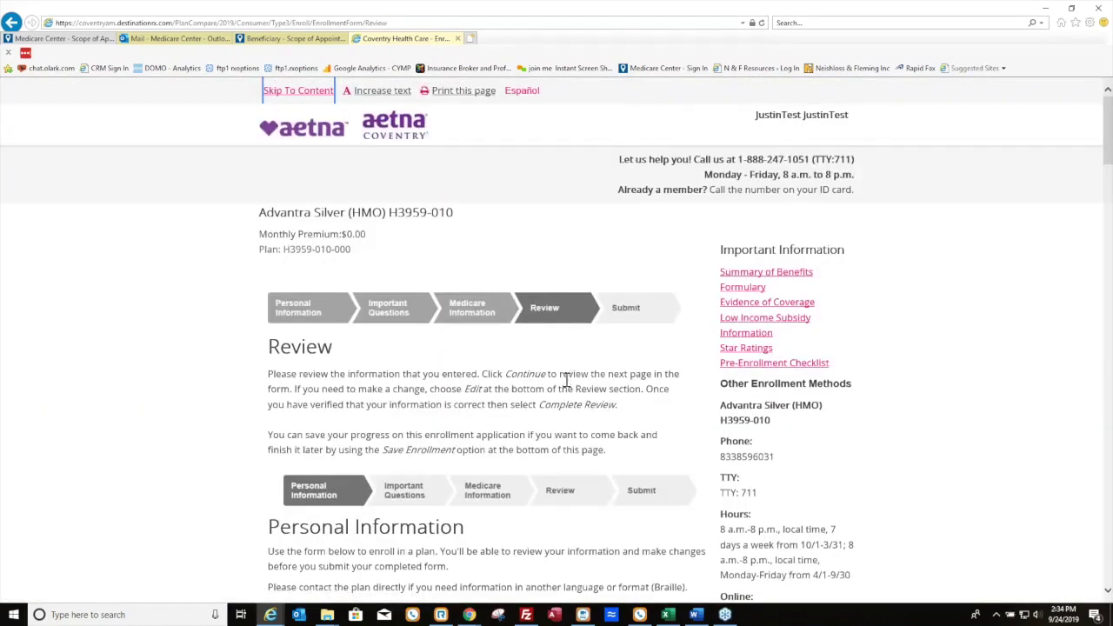
Look over all the entered enrollment details and mark the review complete
scroll(574, 391, "down", 4)
scroll(513, 338, "down", 9)
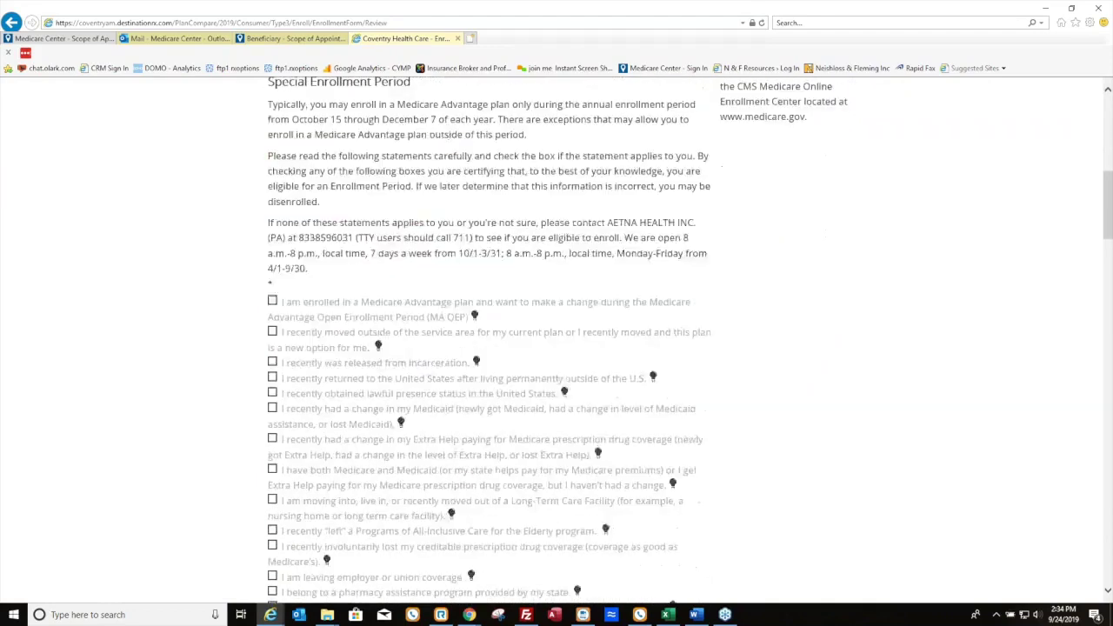
scroll(537, 297, "down", 15)
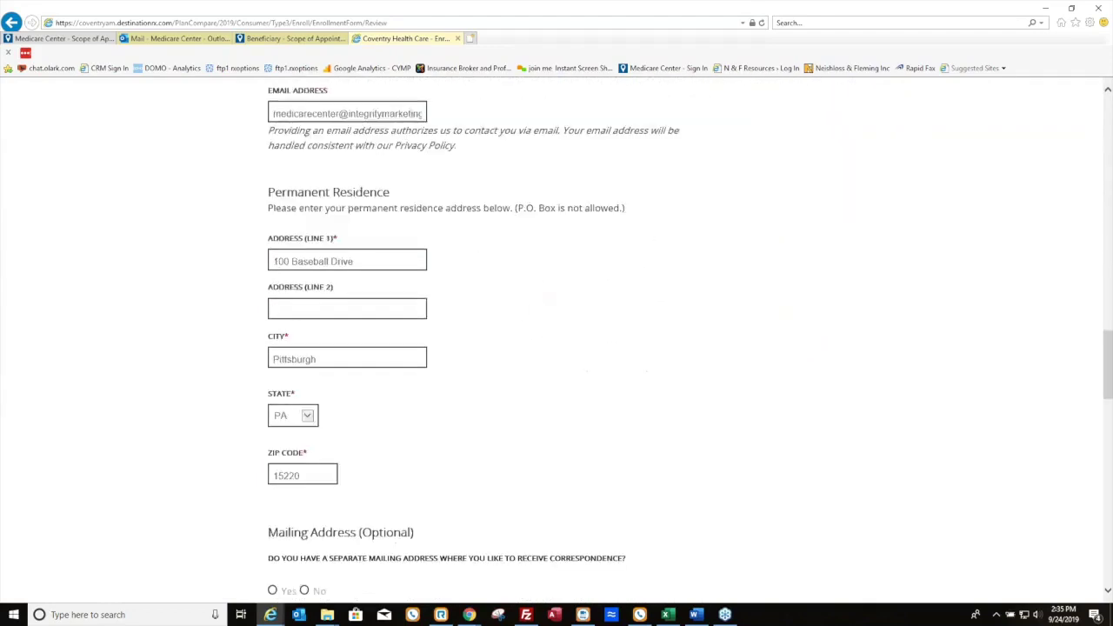
scroll(536, 297, "down", 3)
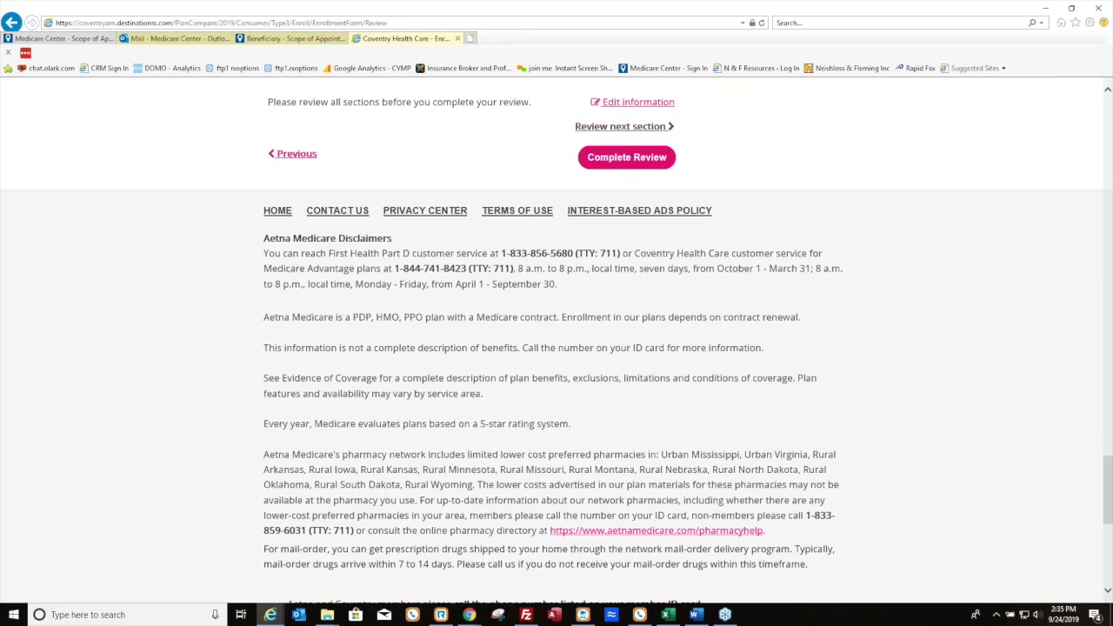
left_click(616, 163)
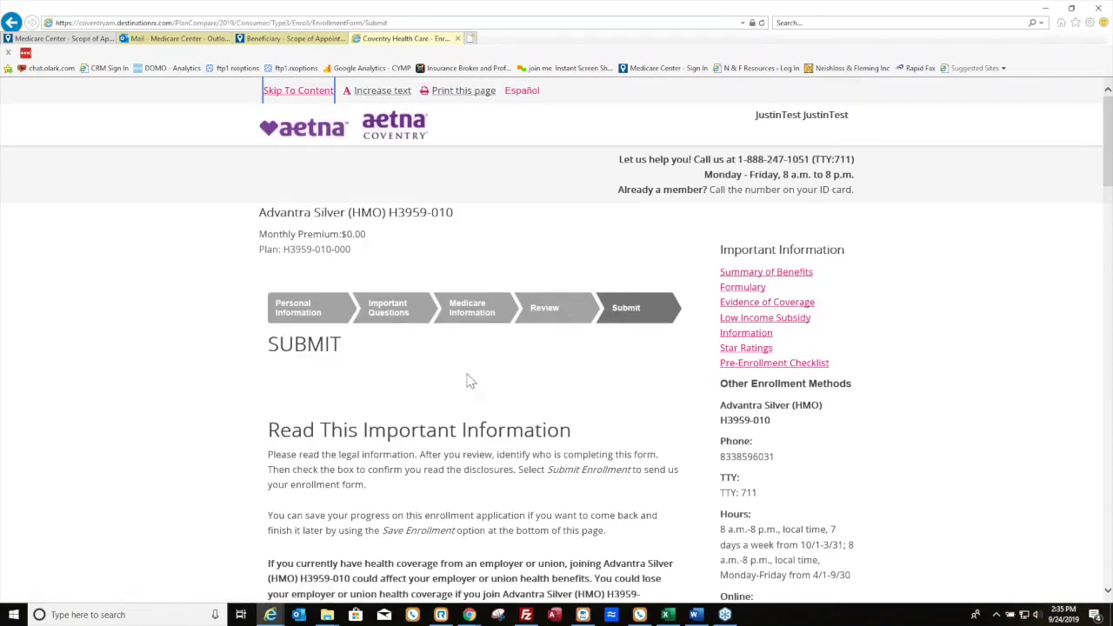
Choose 'I am the person listed' and tick the 'I understand' submission attestation
scroll(465, 377, "down", 4)
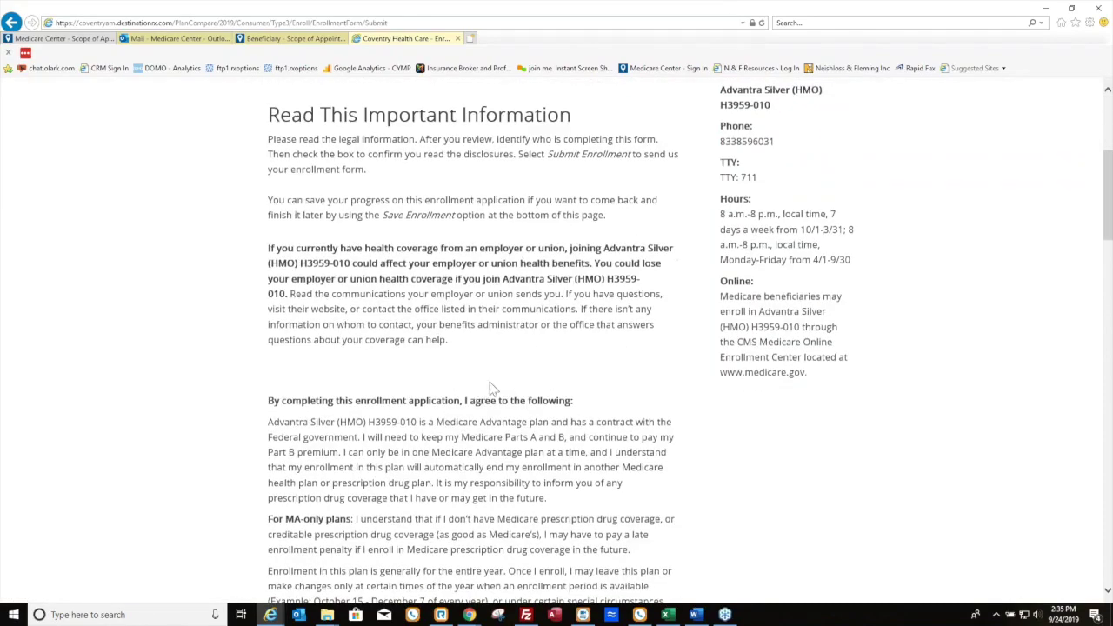
scroll(495, 388, "down", 5)
scroll(554, 405, "down", 4)
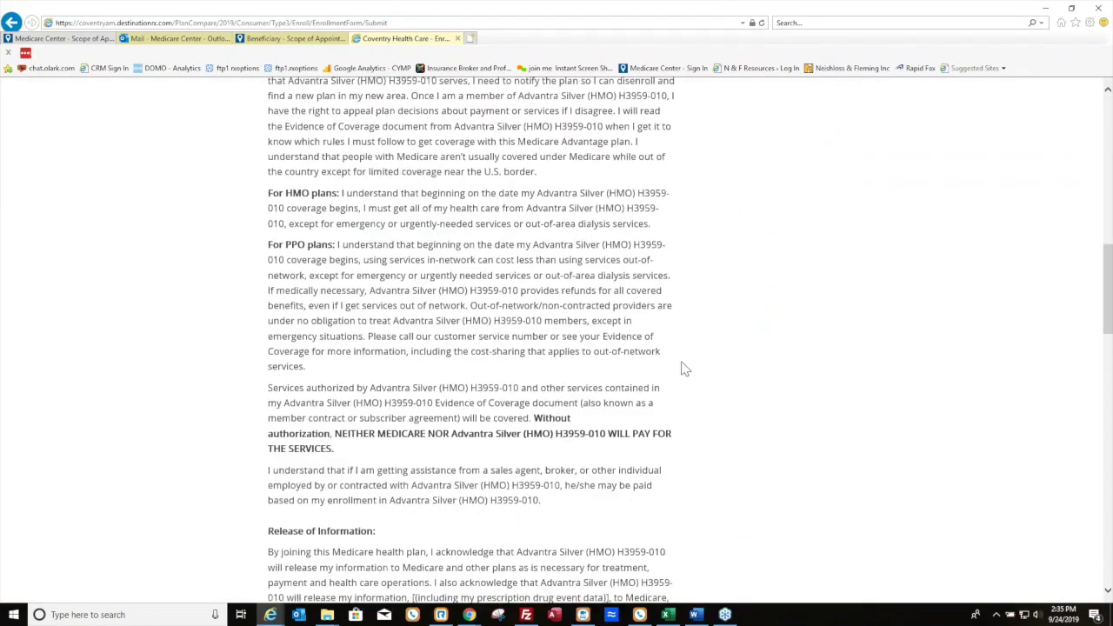
scroll(686, 367, "down", 2)
scroll(686, 367, "down", 4)
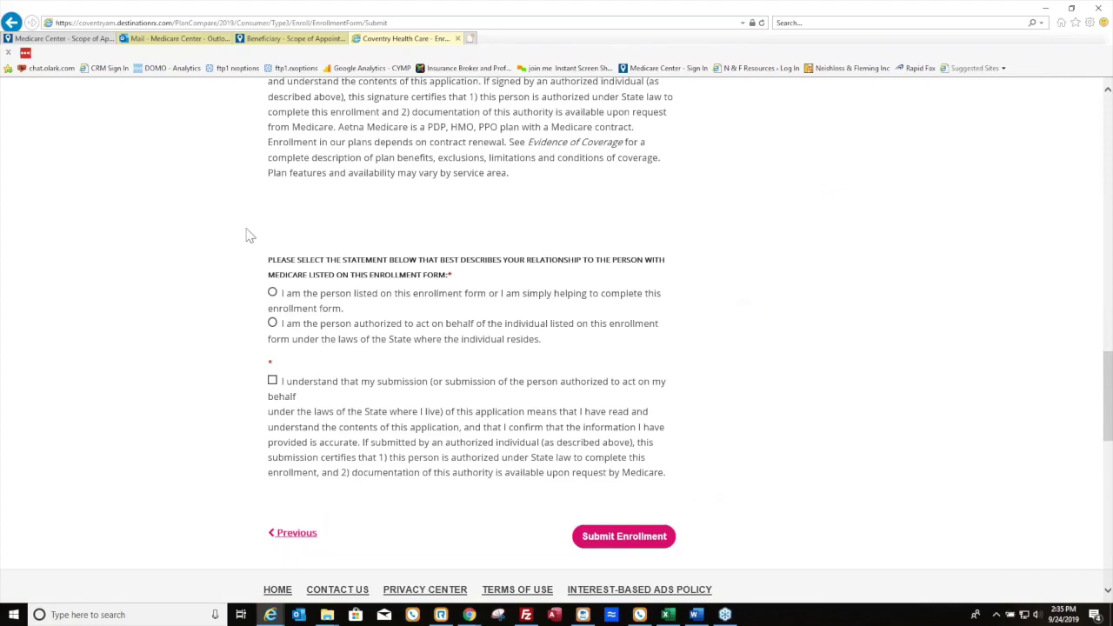
left_click(273, 295)
left_click(272, 380)
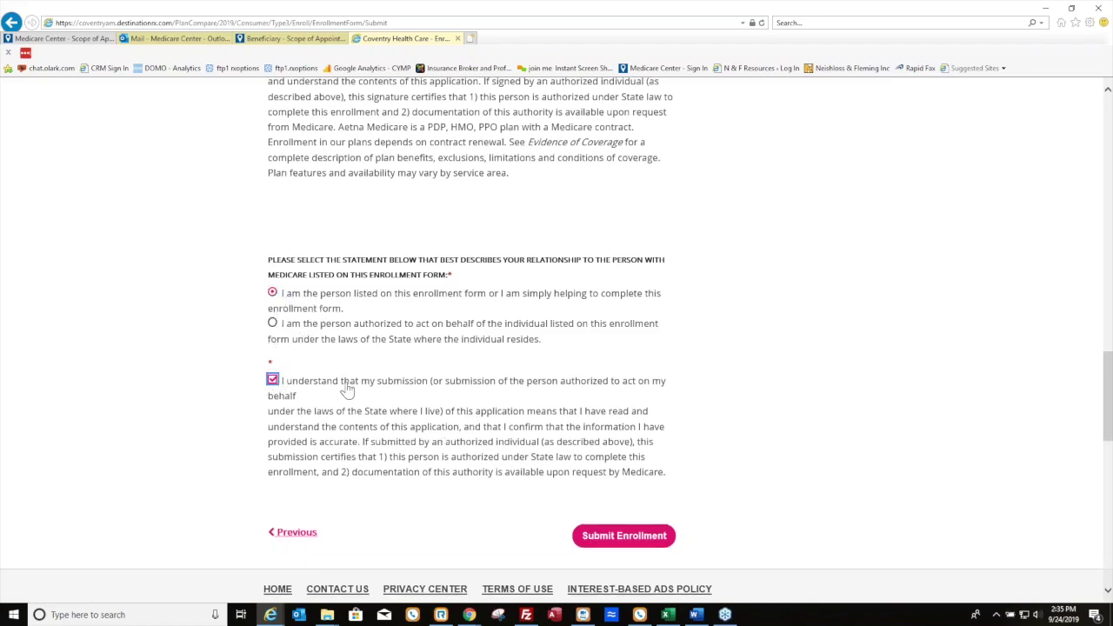
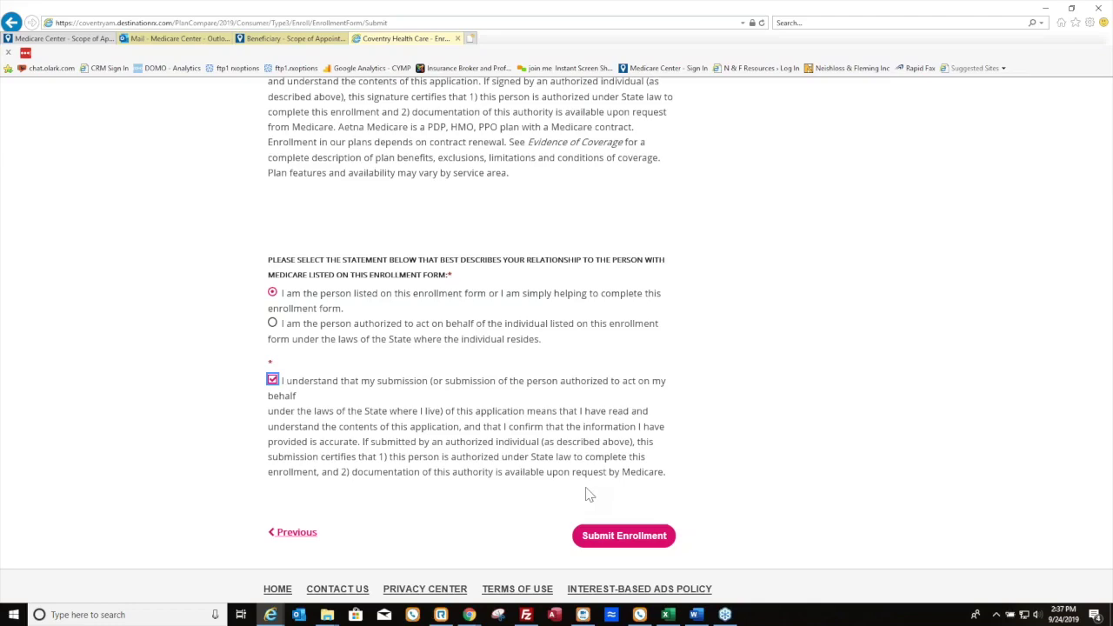
Close the Coventry enrollment and scope-of-appointment confirmation tabs
scroll(539, 434, "up", 10)
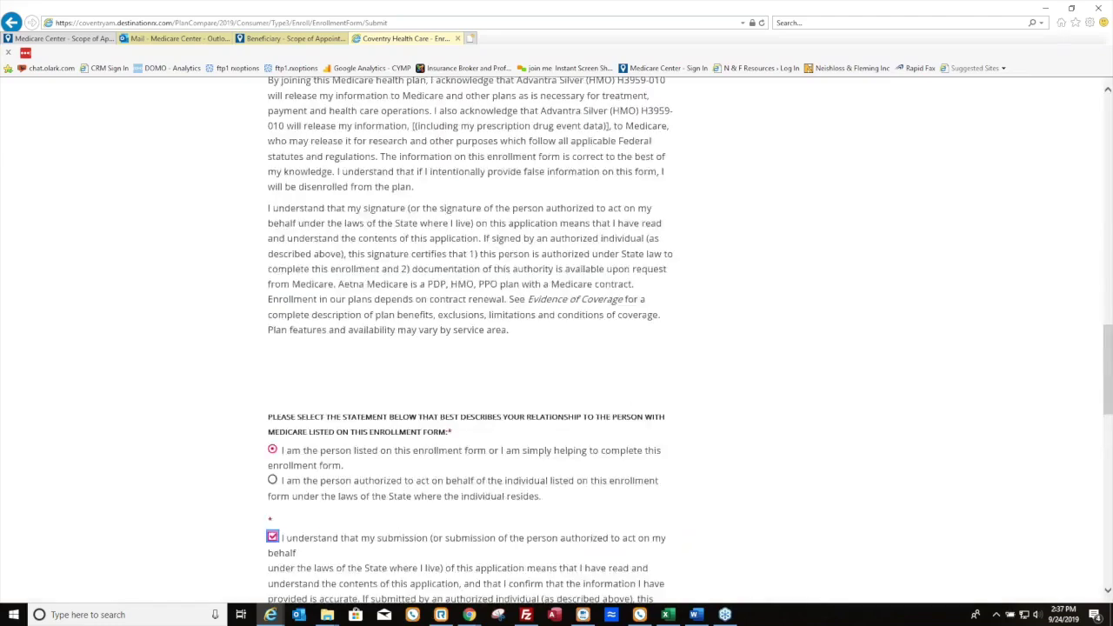
scroll(494, 387, "up", 10)
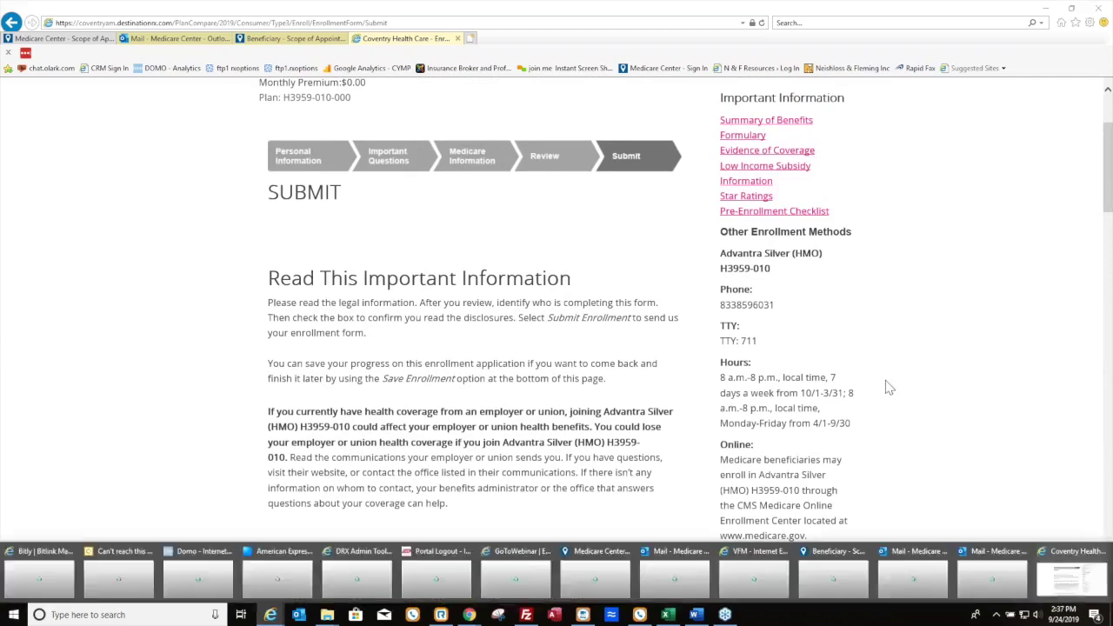
left_click(458, 38)
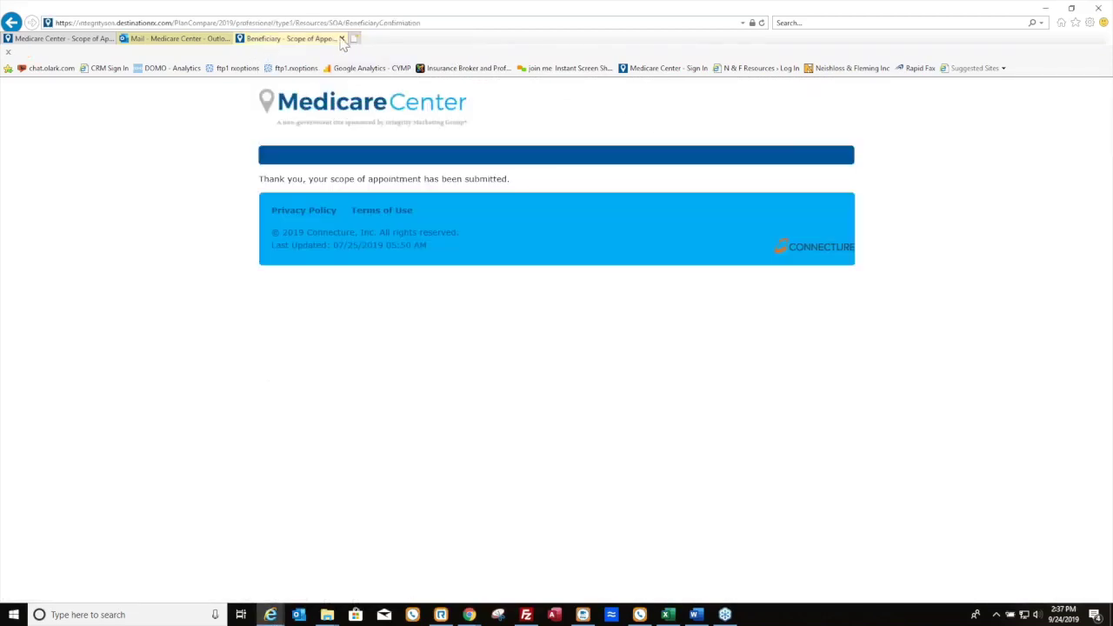
left_click(341, 38)
left_click(96, 39)
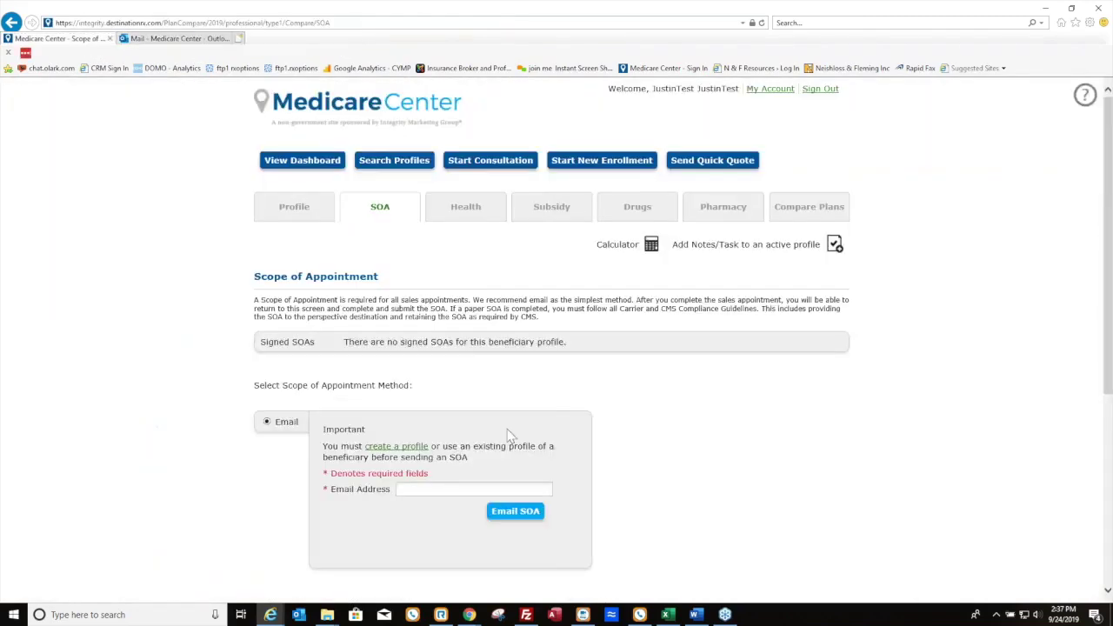
Open the agent dashboard in the Medicare Center Chrome window
left_click(302, 171)
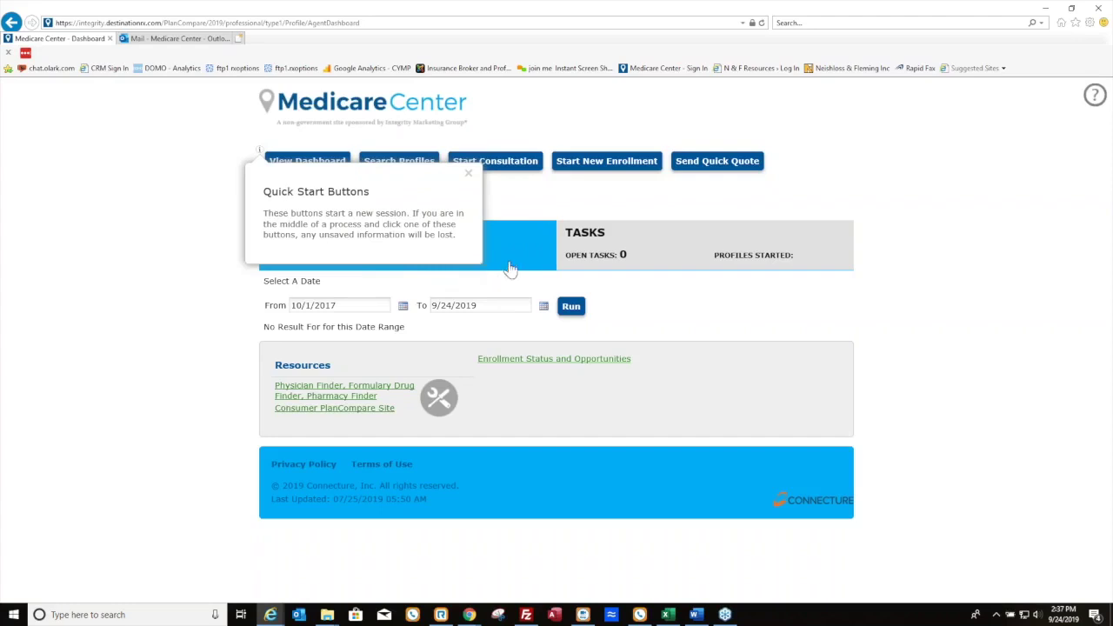
mouse_move(470, 615)
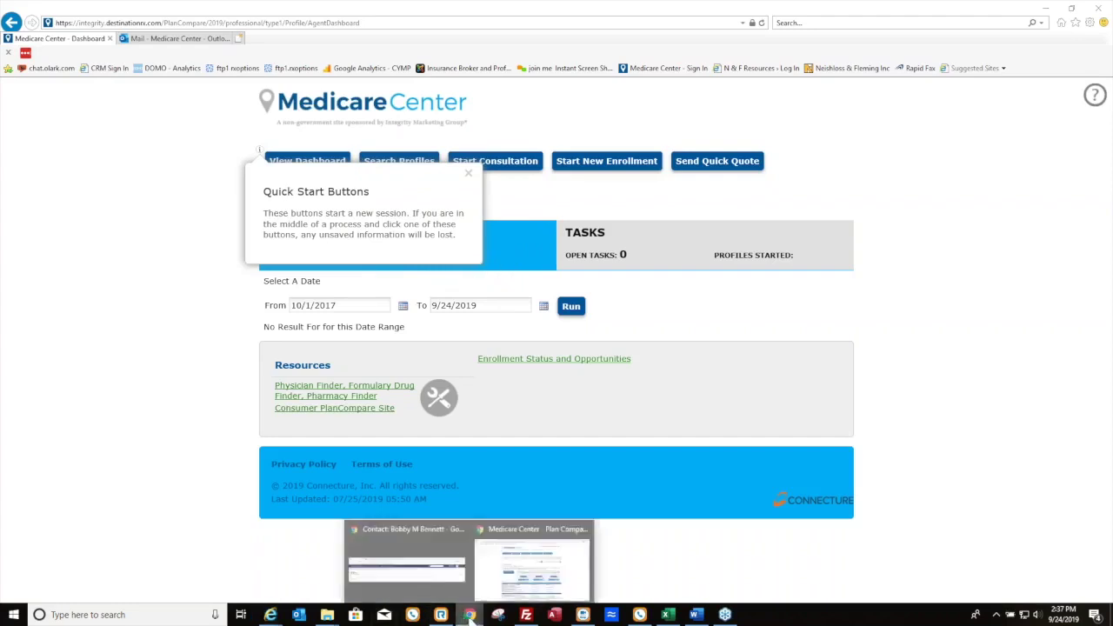
left_click(522, 592)
left_click(315, 149)
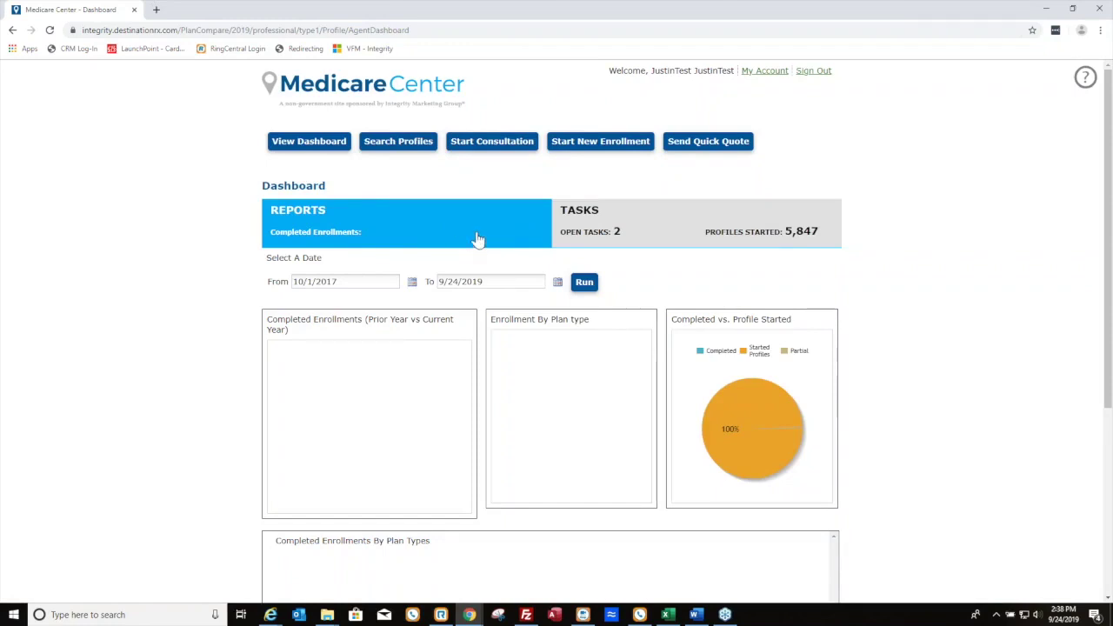
Search profiles by the client's first initial and the start of his last name
left_click(416, 148)
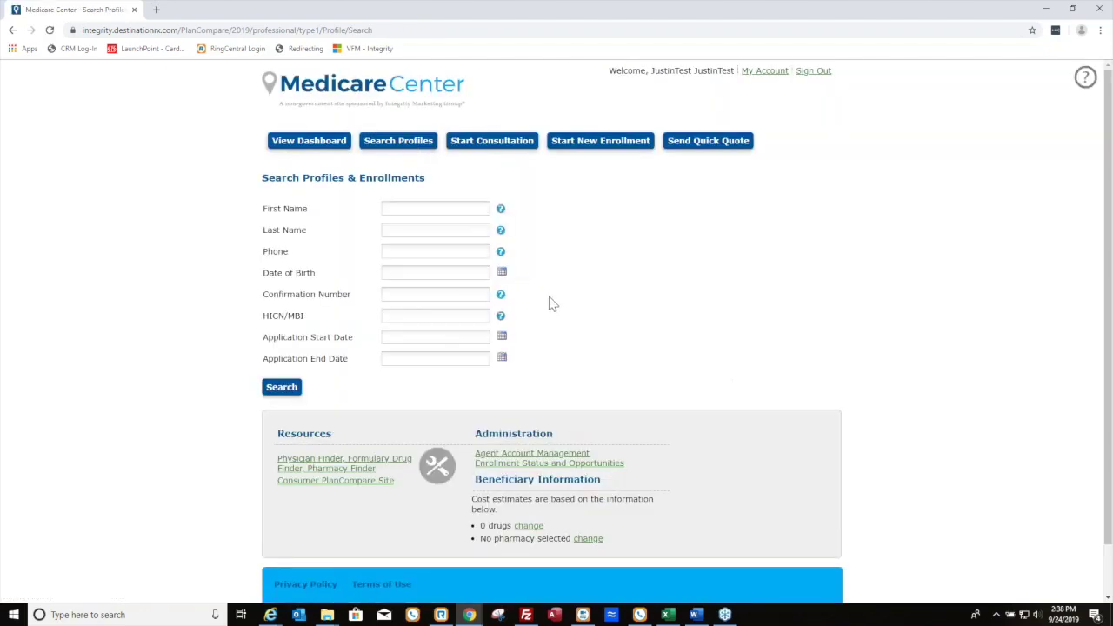
left_click(405, 228)
left_click(411, 208)
type("Baxter")
key("Tab")
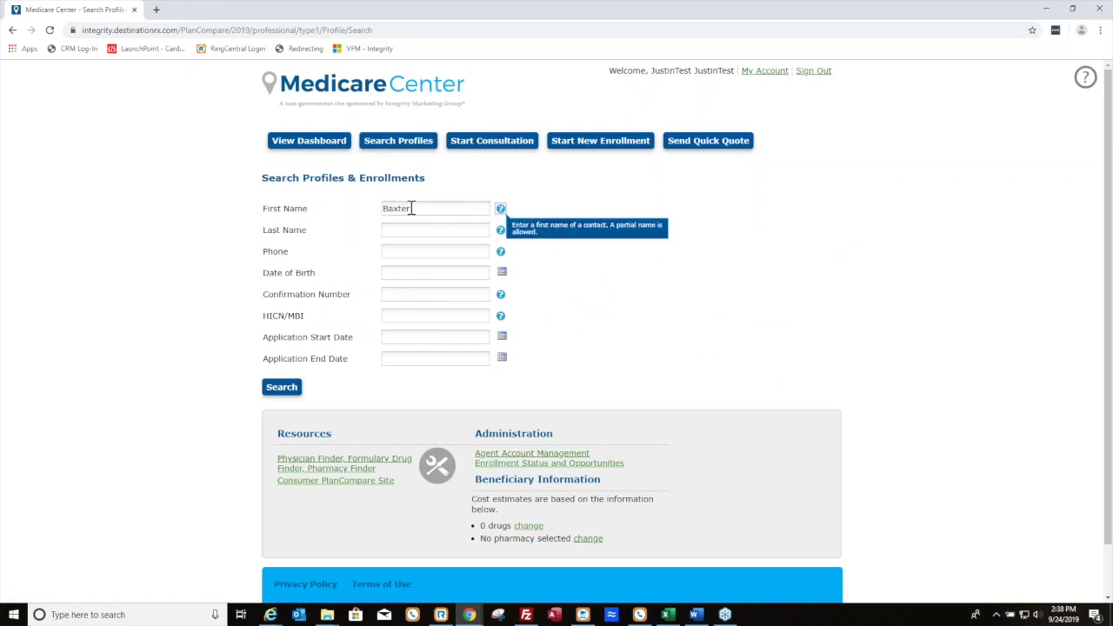
type("Mc")
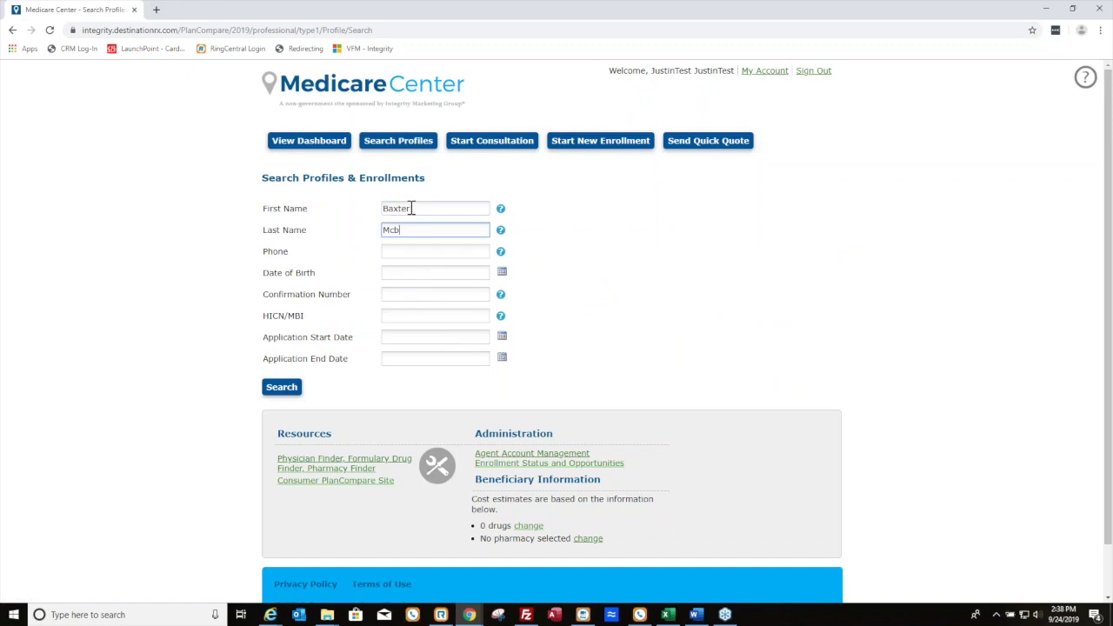
left_click(281, 387)
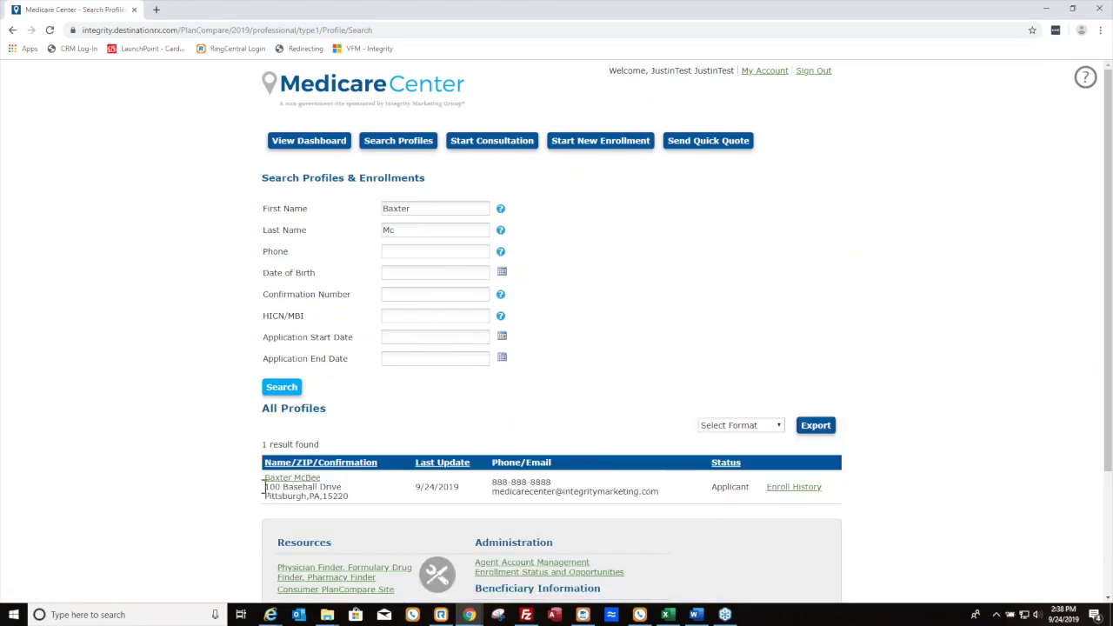
Open the applicant's enrollment history showing the saved Advantra Silver (HMO) H3959-010 application
right_click(794, 487)
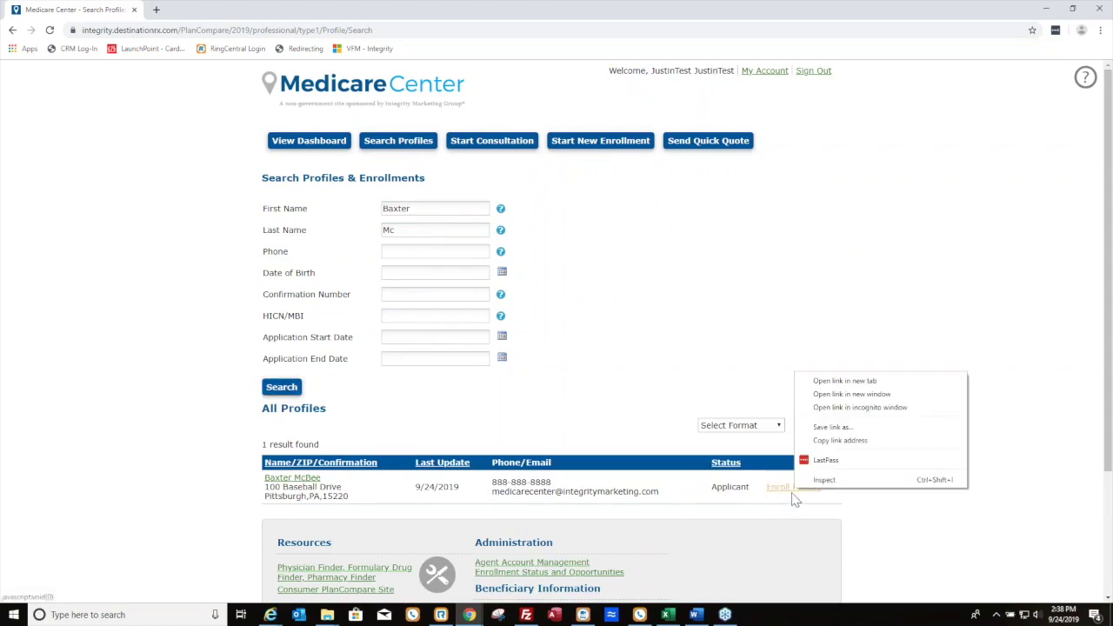
left_click(842, 383)
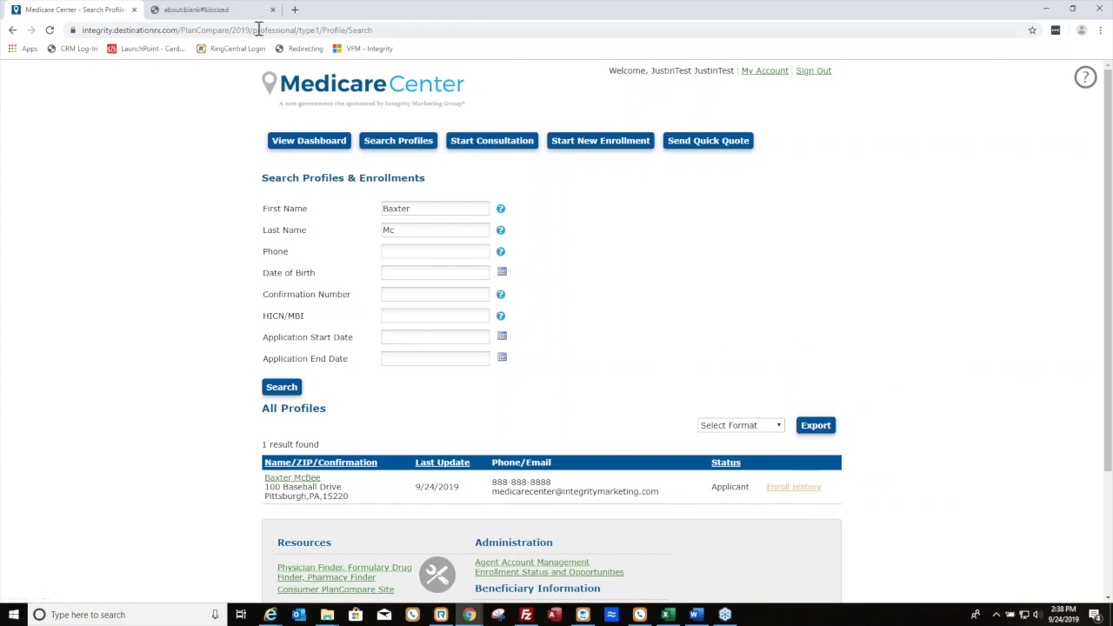
left_click(263, 12)
left_click(272, 9)
left_click(796, 488)
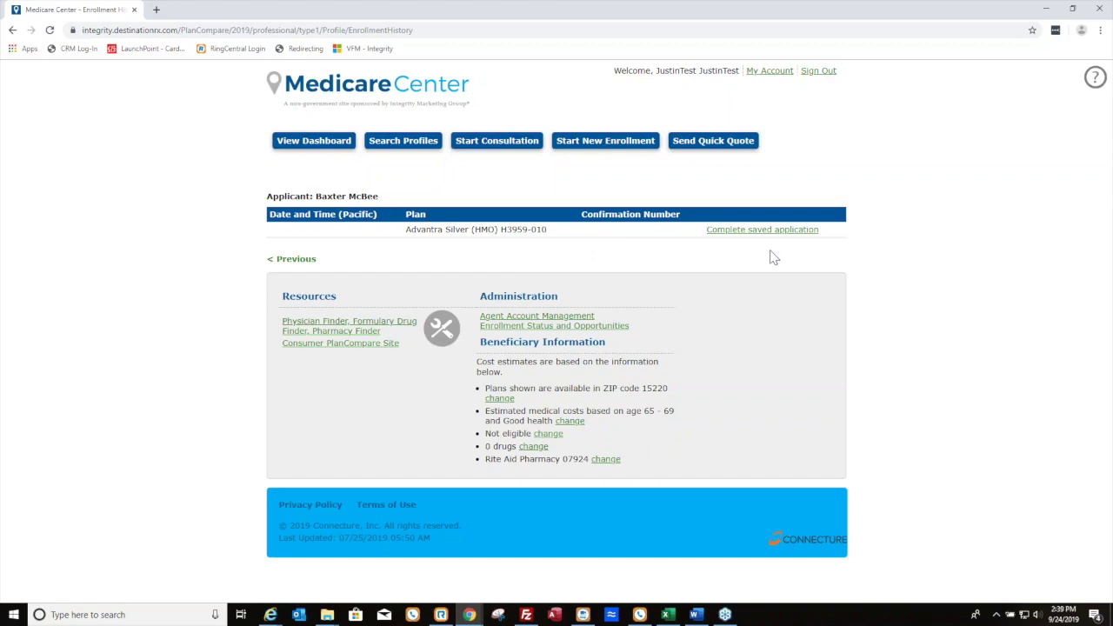
Go back and search profiles again by the client's first name
left_click(306, 265)
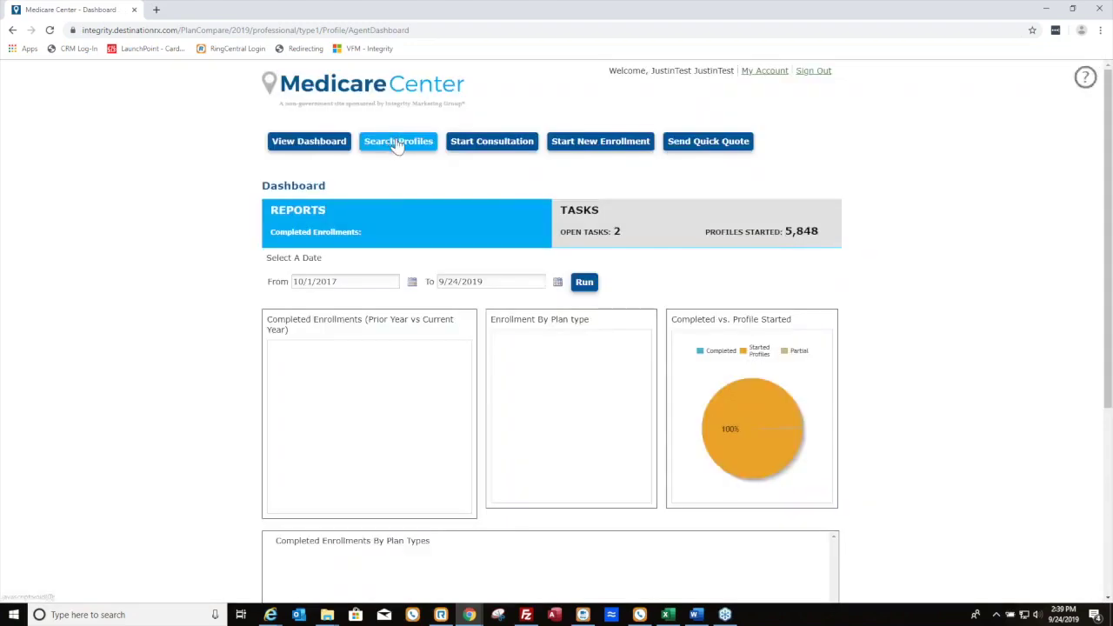
left_click(396, 145)
left_click(419, 210)
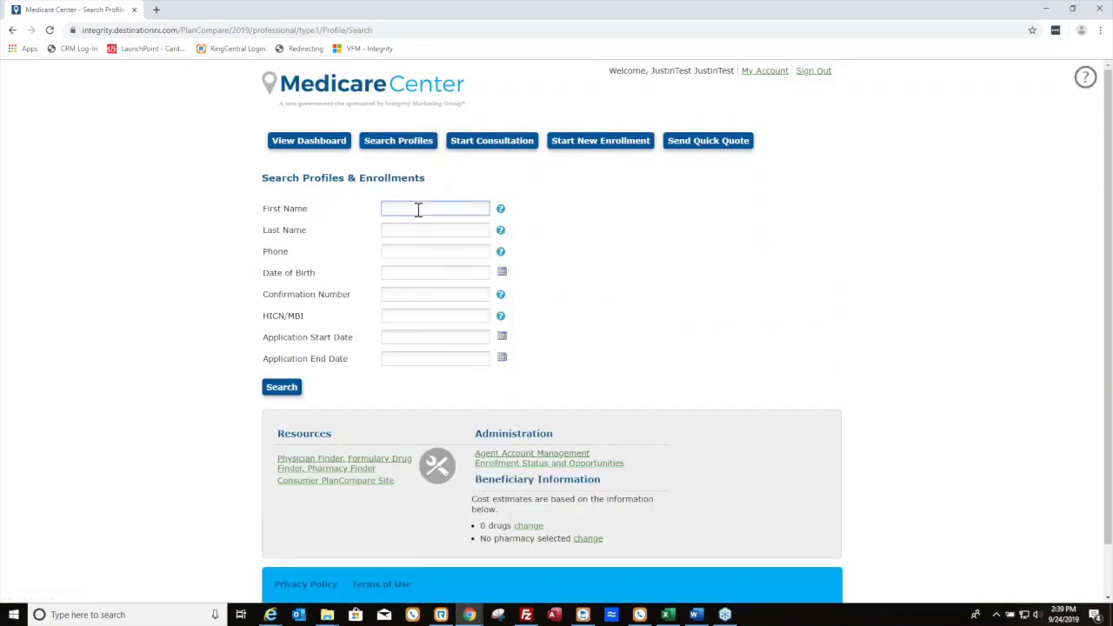
type("bsxter")
key("BackSpace")
key("BackSpace")
key("BackSpace")
type("axter")
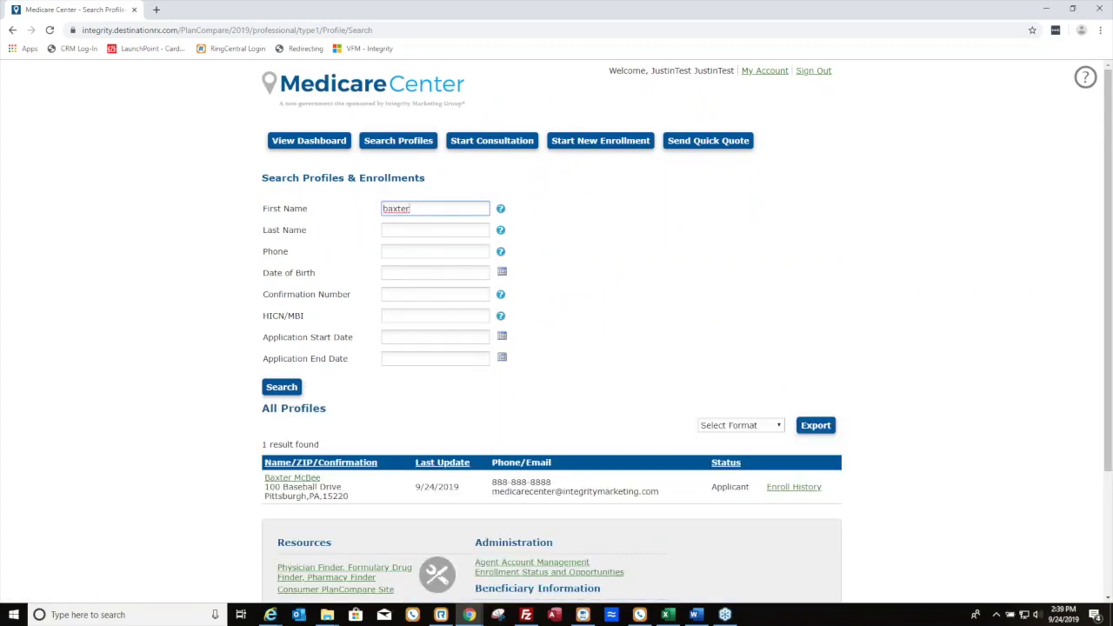
Open the matching beneficiary's profile and look over the pre-filled Update form
left_click(303, 479)
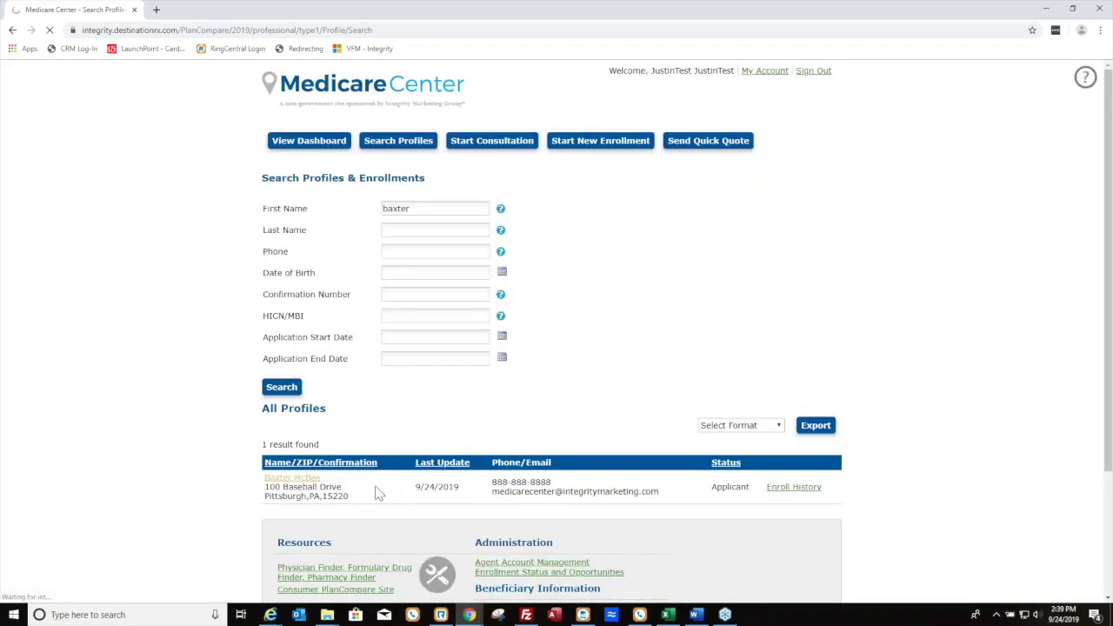
scroll(459, 512, "down", 1)
scroll(547, 497, "down", 2)
scroll(487, 365, "up", 3)
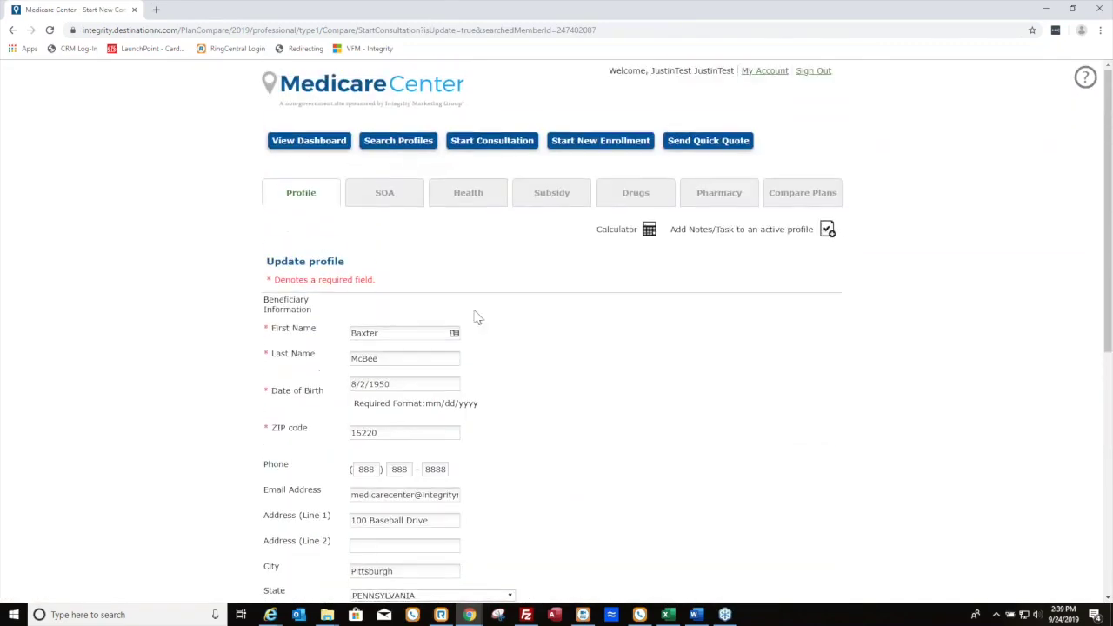
left_click(619, 196)
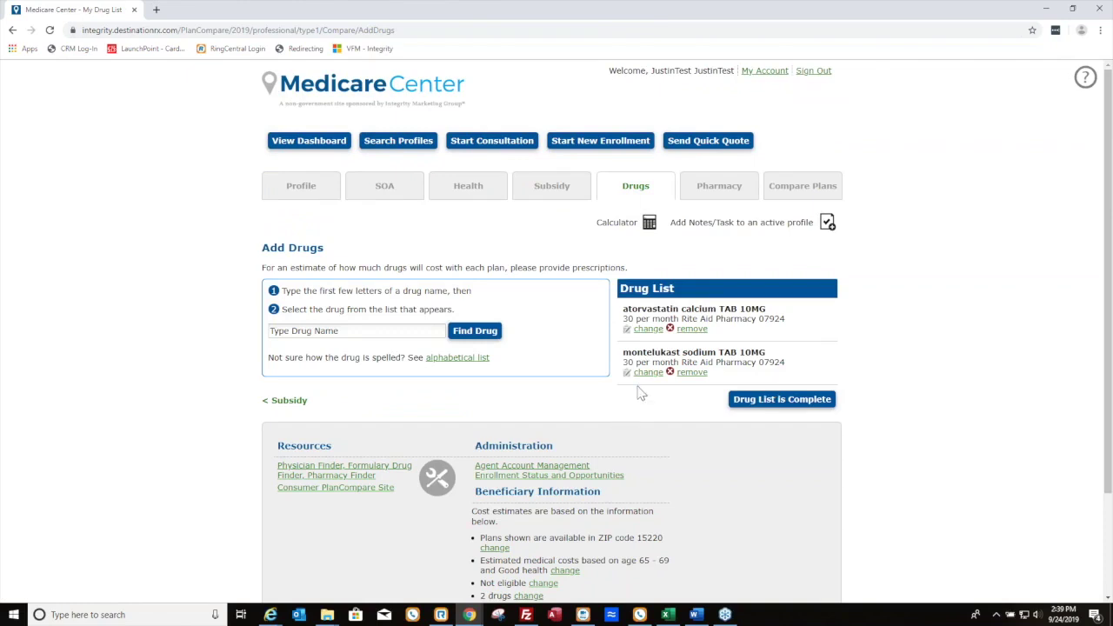
left_click(13, 31)
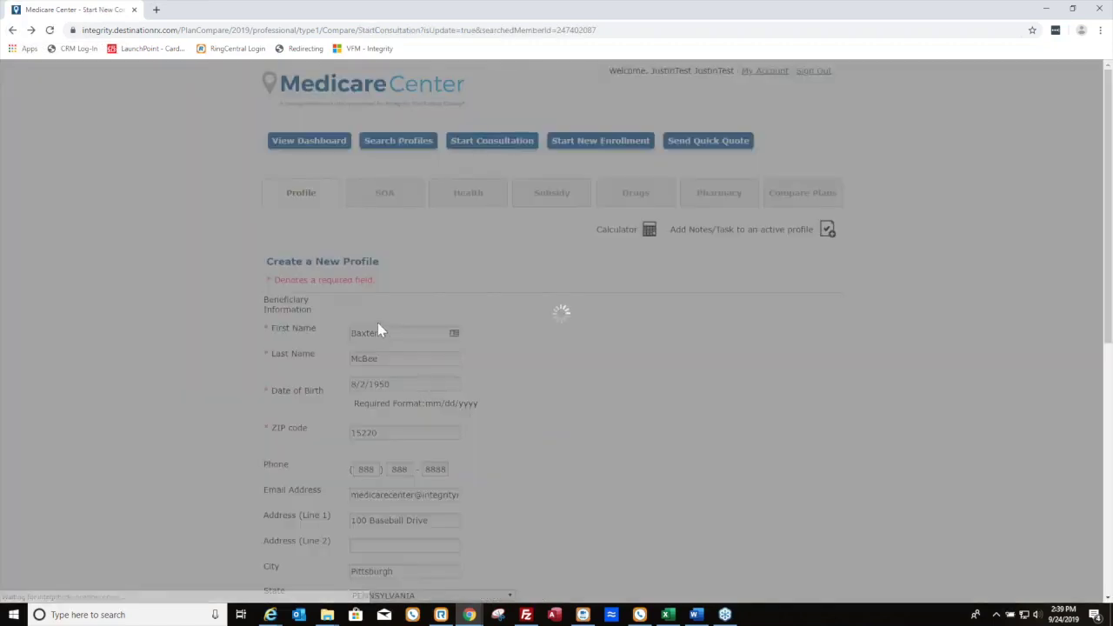
scroll(376, 268, "down", 3)
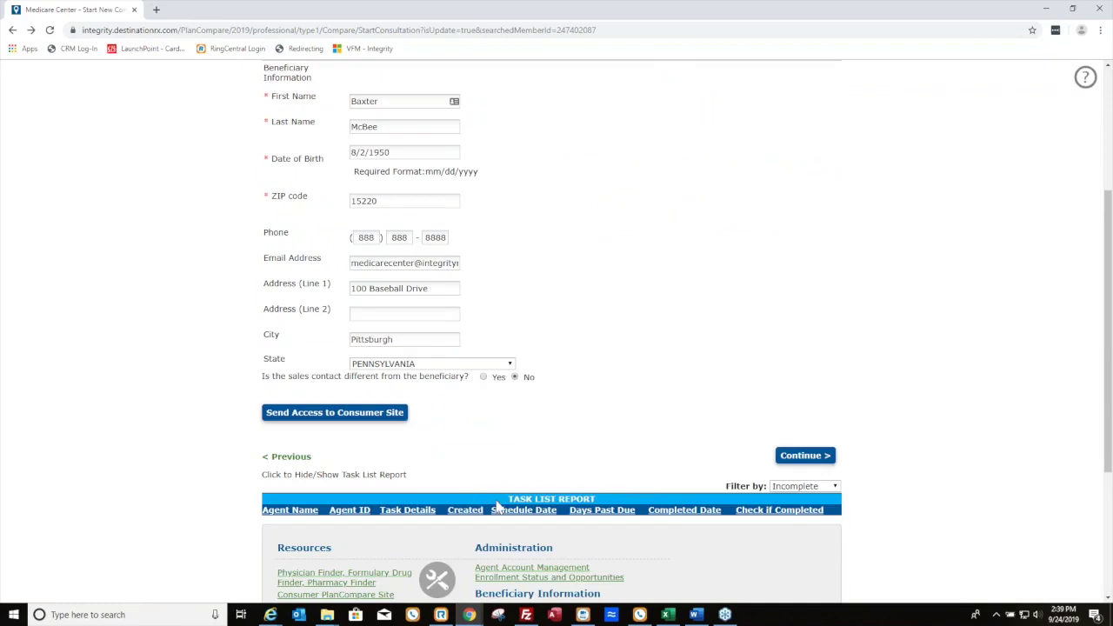
Filter the Task List Report to All and scroll through every history entry, note and task
left_click(799, 487)
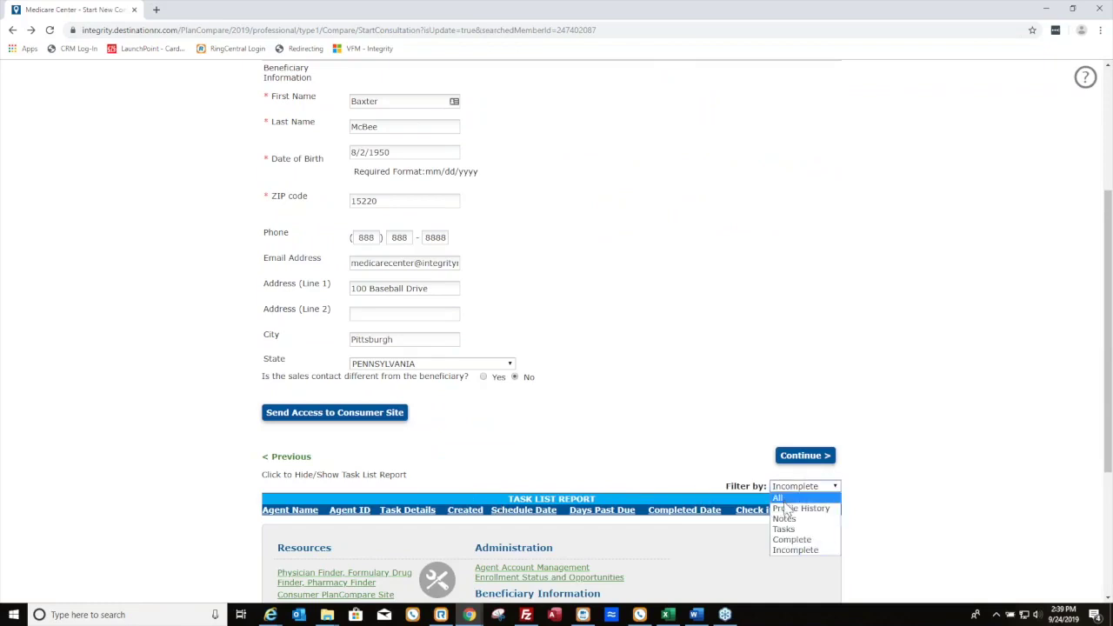
left_click(778, 498)
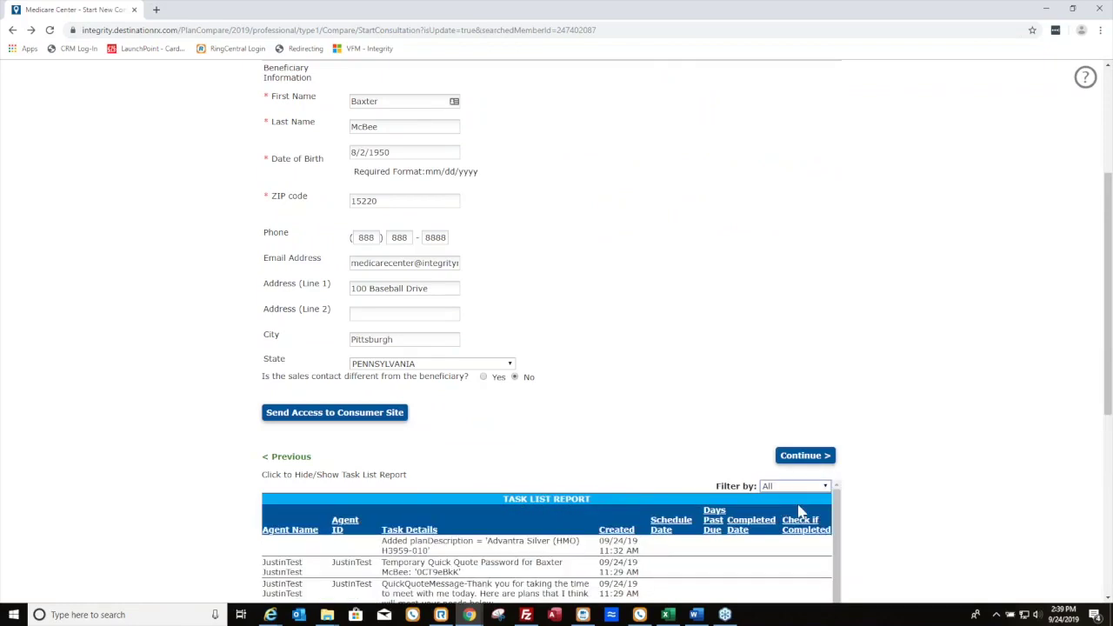
scroll(956, 447, "down", 2)
scroll(706, 438, "down", 2)
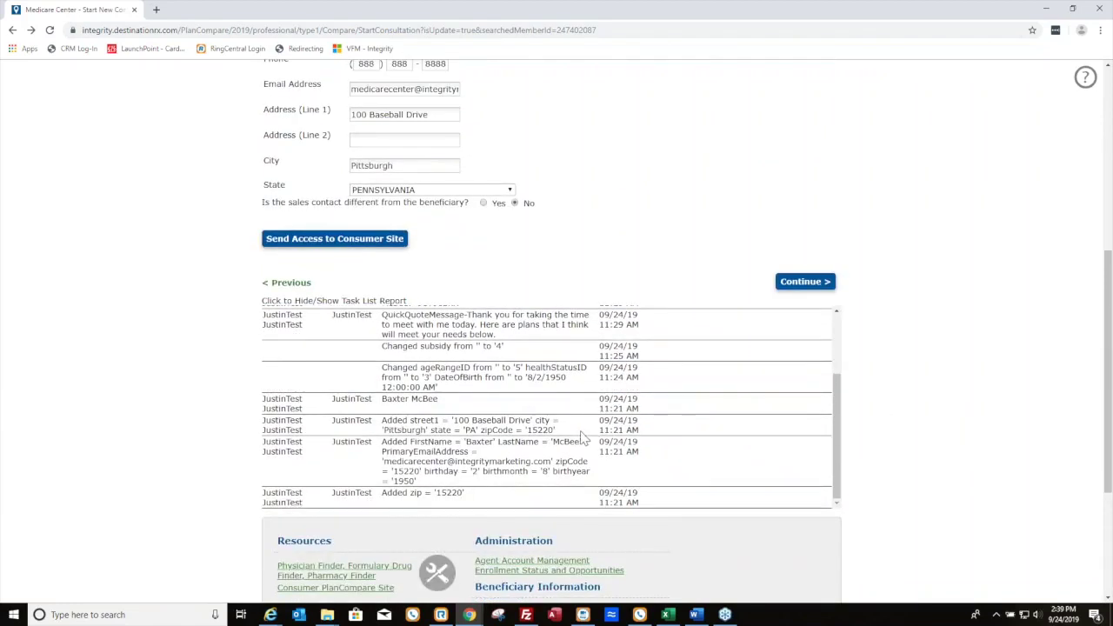
left_click_drag(607, 477, 522, 421)
left_click(522, 421)
scroll(520, 467, "up", 1)
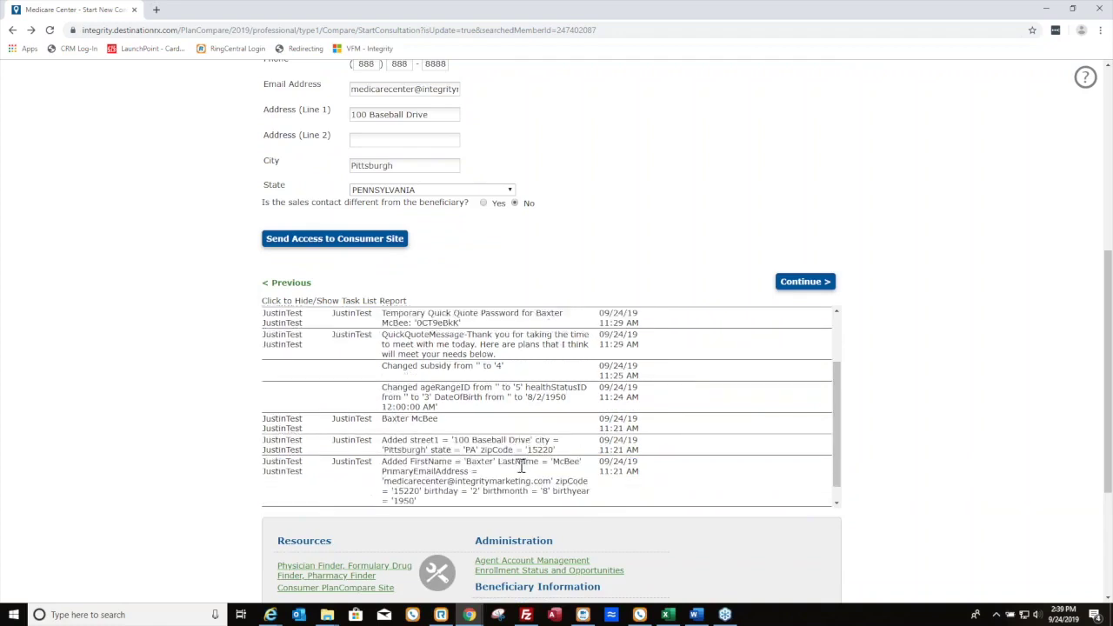
scroll(521, 467, "up", 2)
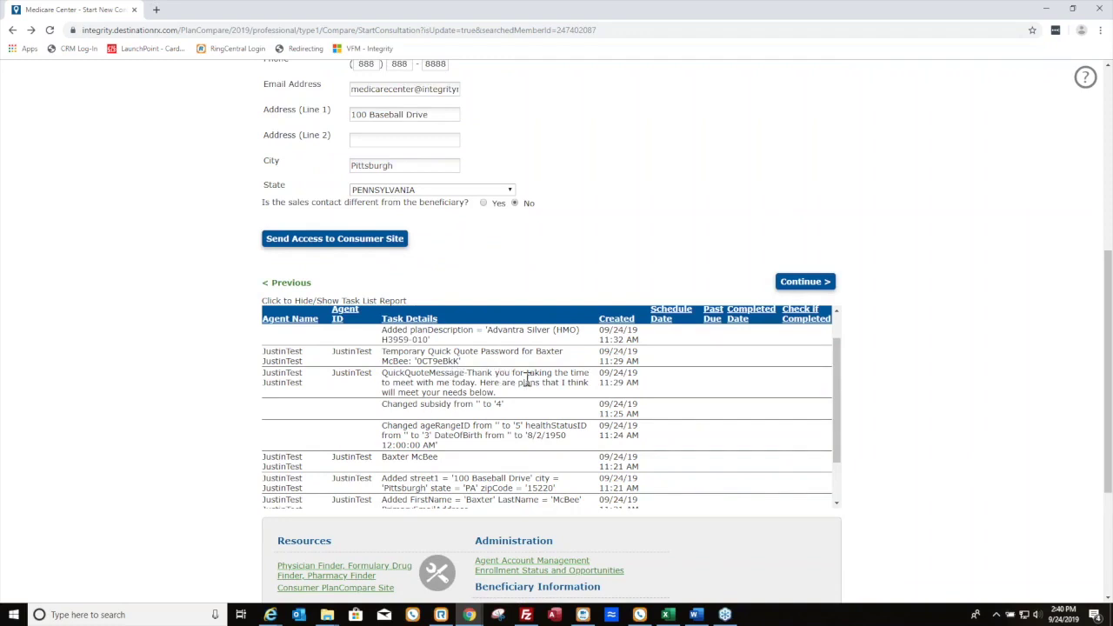
scroll(490, 370, "up", 2)
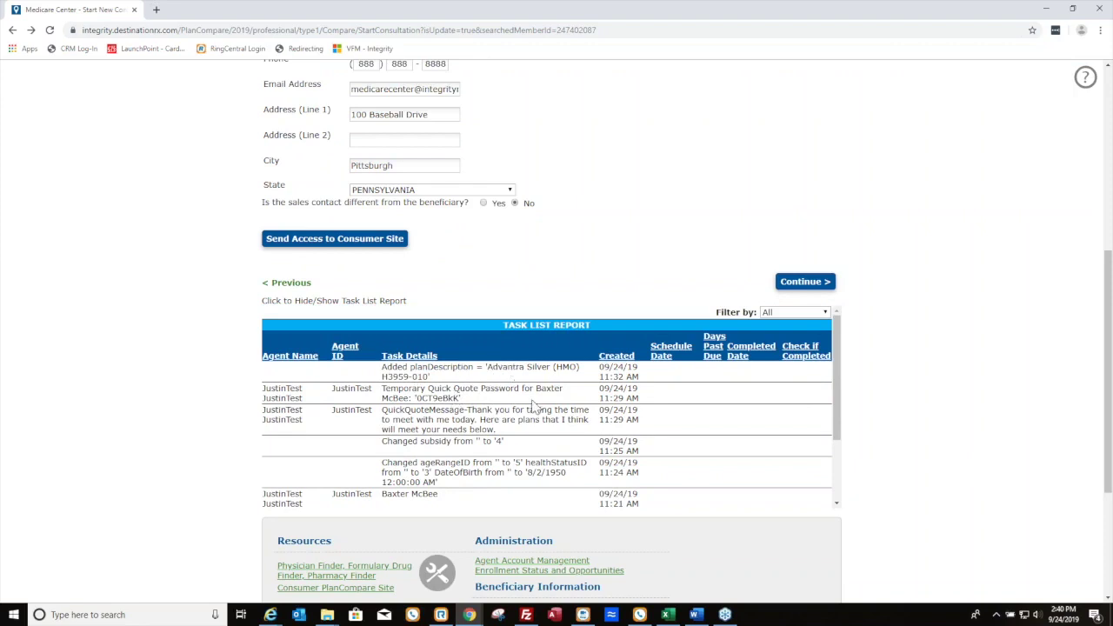
scroll(597, 461, "up", 4)
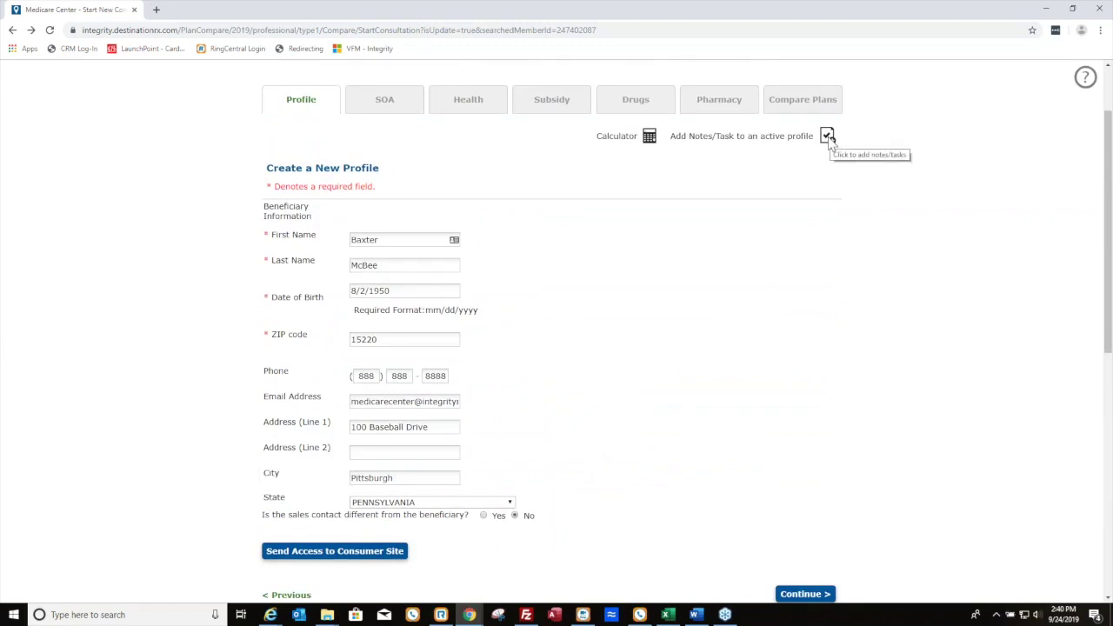
Save a short note to the profile stating the client is going
left_click(828, 137)
left_click(538, 318)
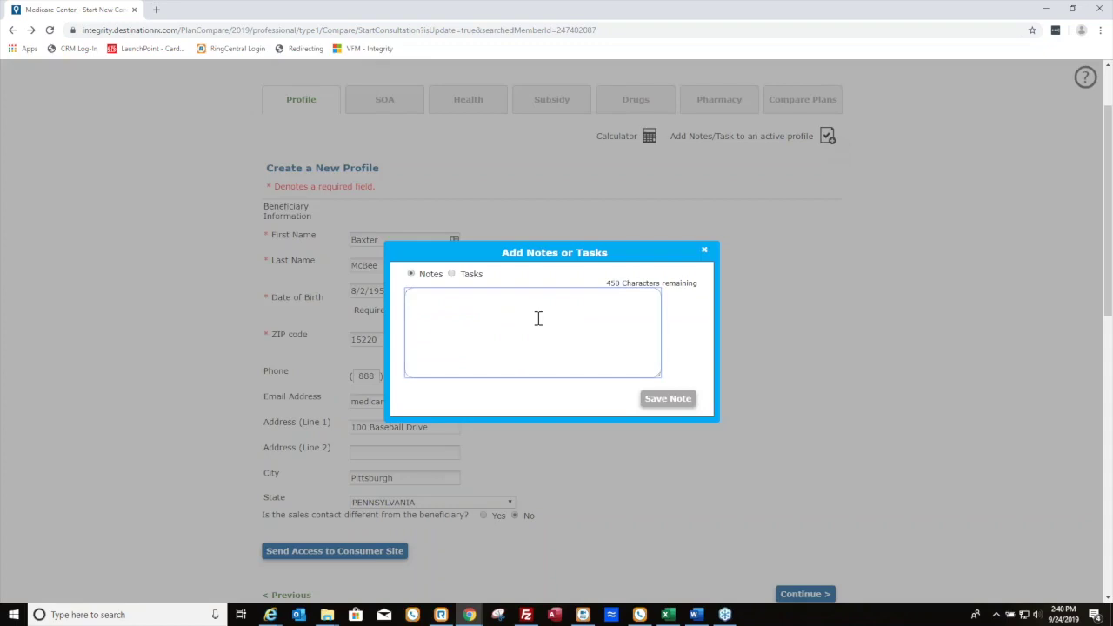
type("8")
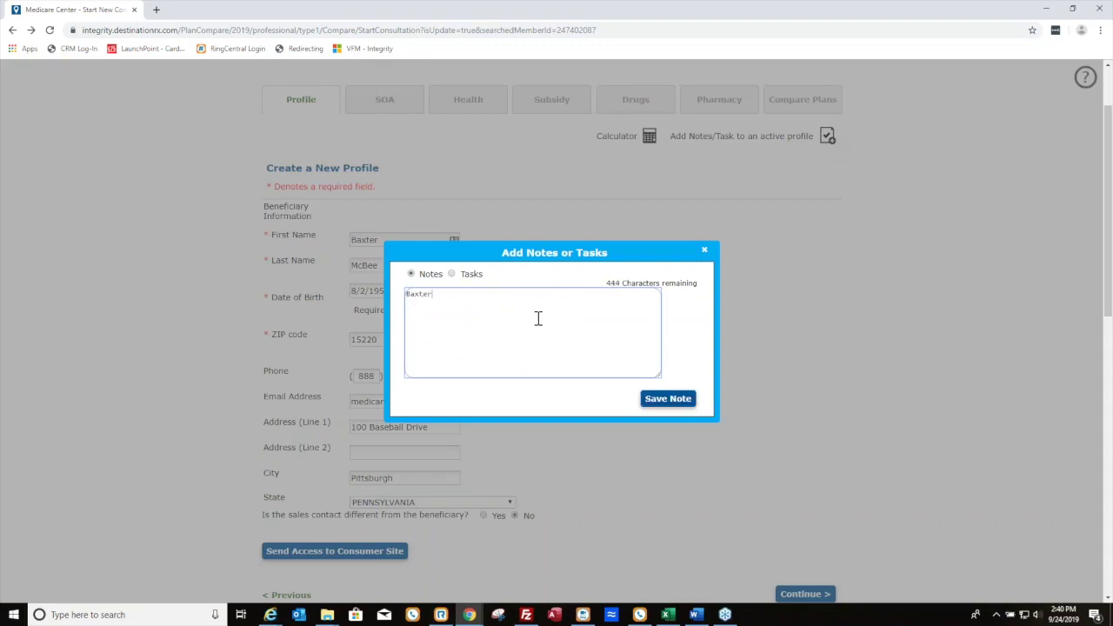
type("axter is going out of town next week")
left_click(684, 396)
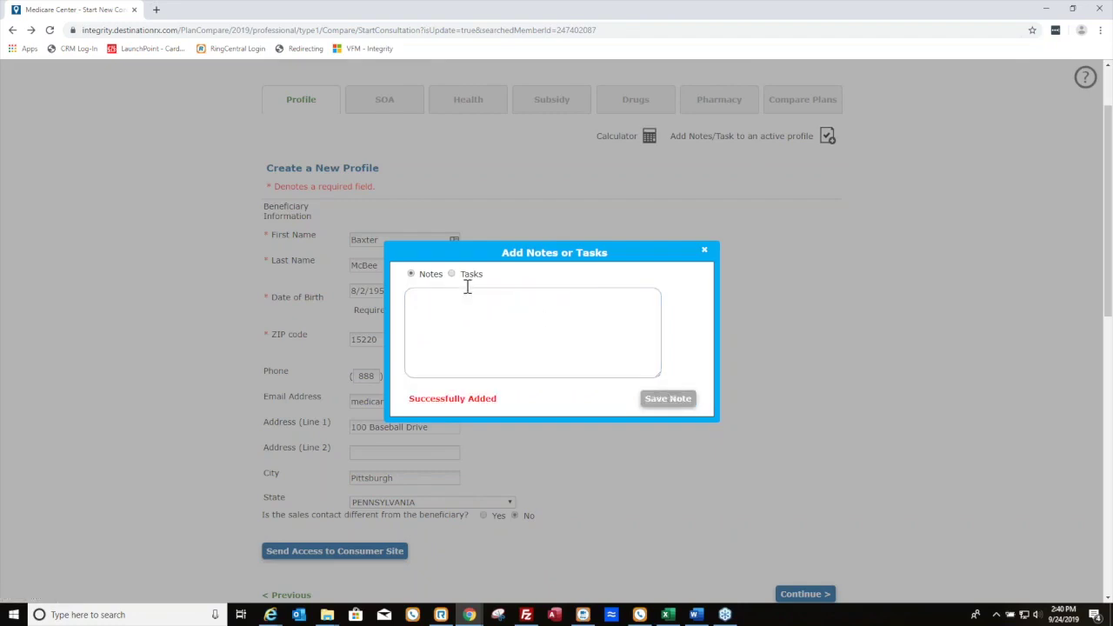
Save a task to call the client in two weeks with custom follow-up date 10/08/2019
left_click(452, 274)
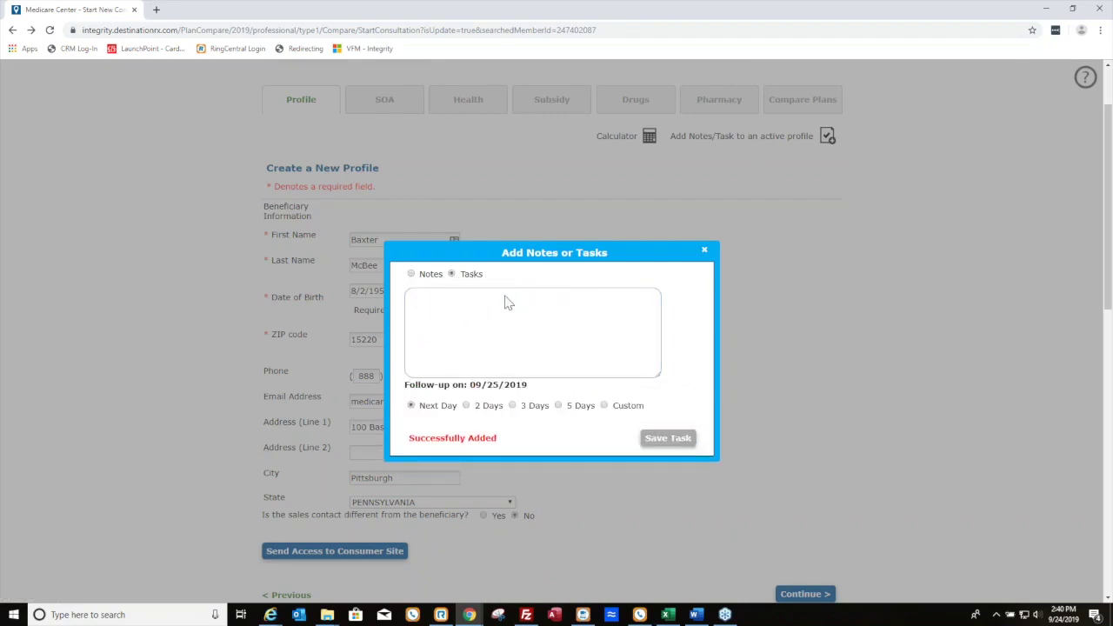
left_click(528, 334)
type("call")
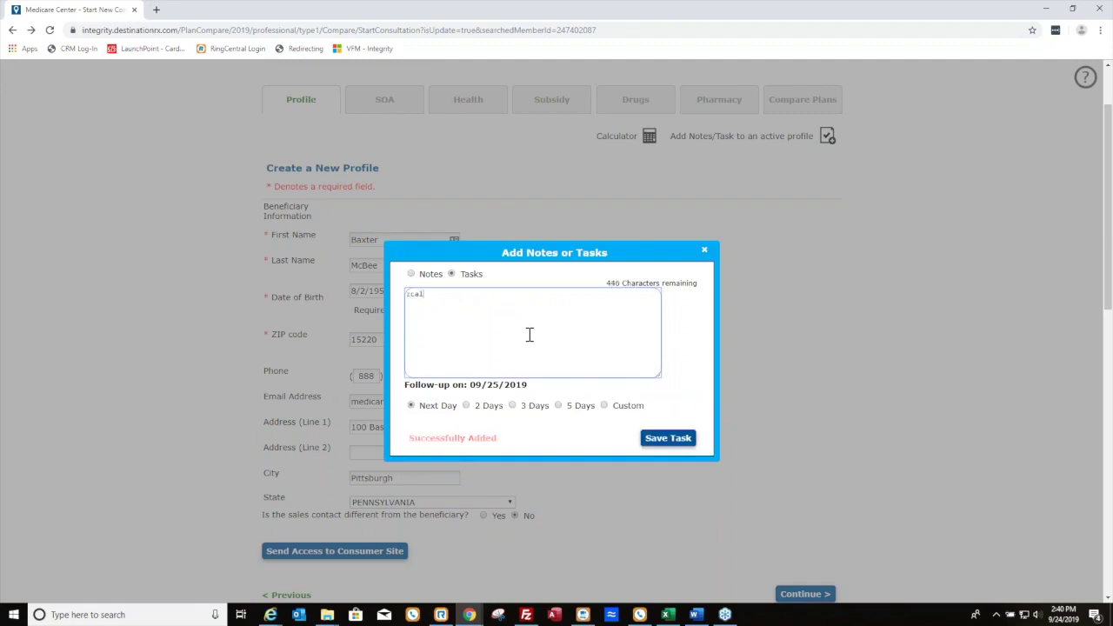
key("BackSpace")
key("BackSpace")
key("BackSpace")
key("BackSpace")
type("Call")
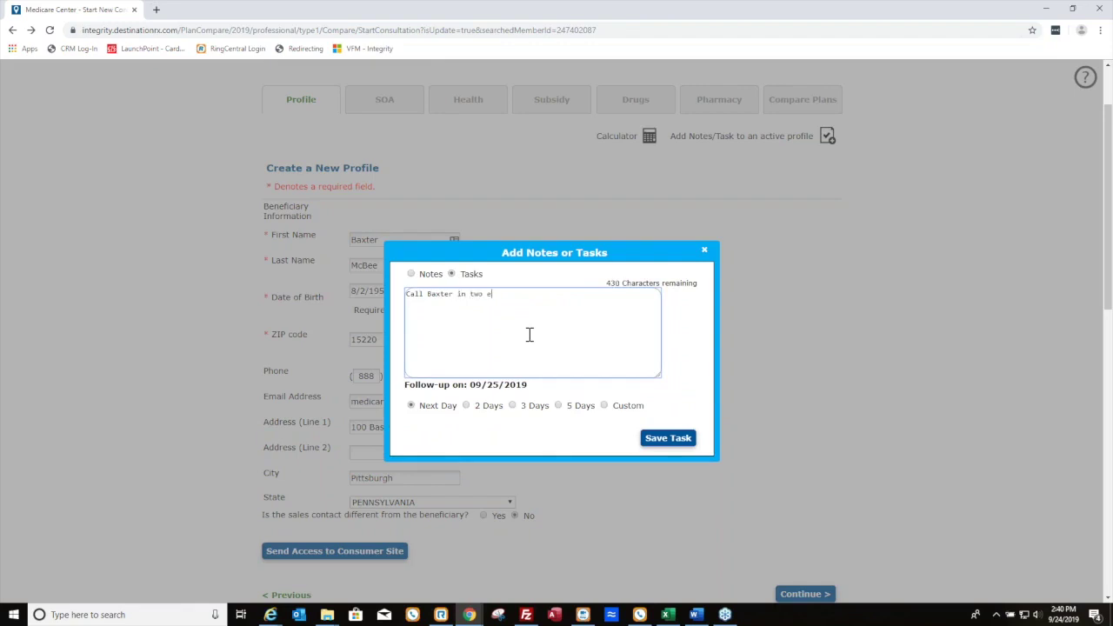
type("Baxter in two weeks")
left_click(607, 415)
left_click(610, 412)
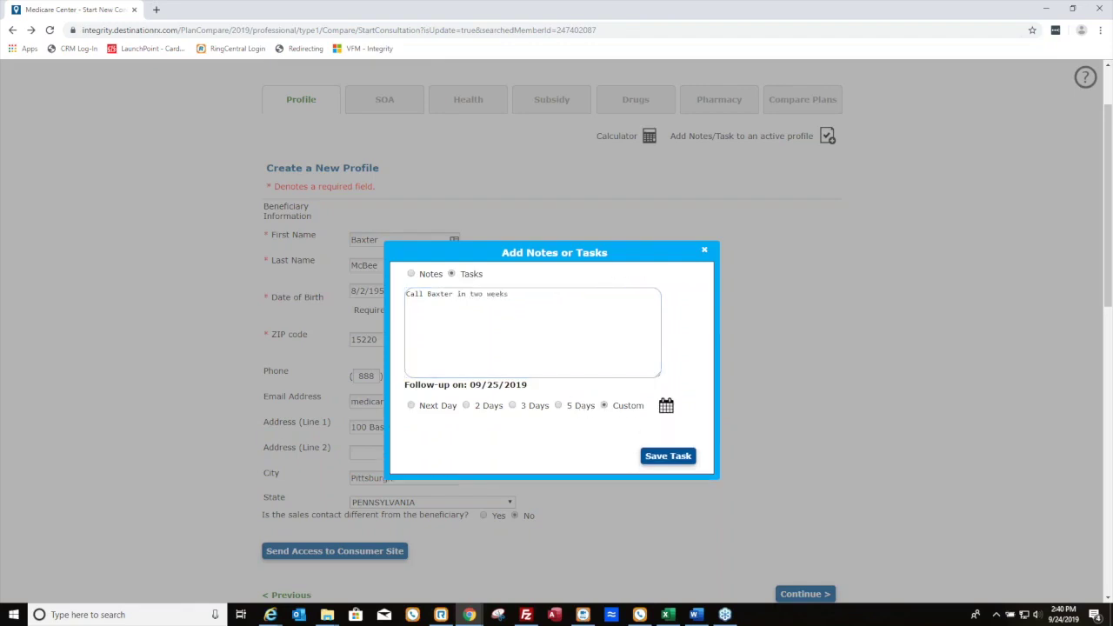
left_click(667, 412)
left_click(792, 406)
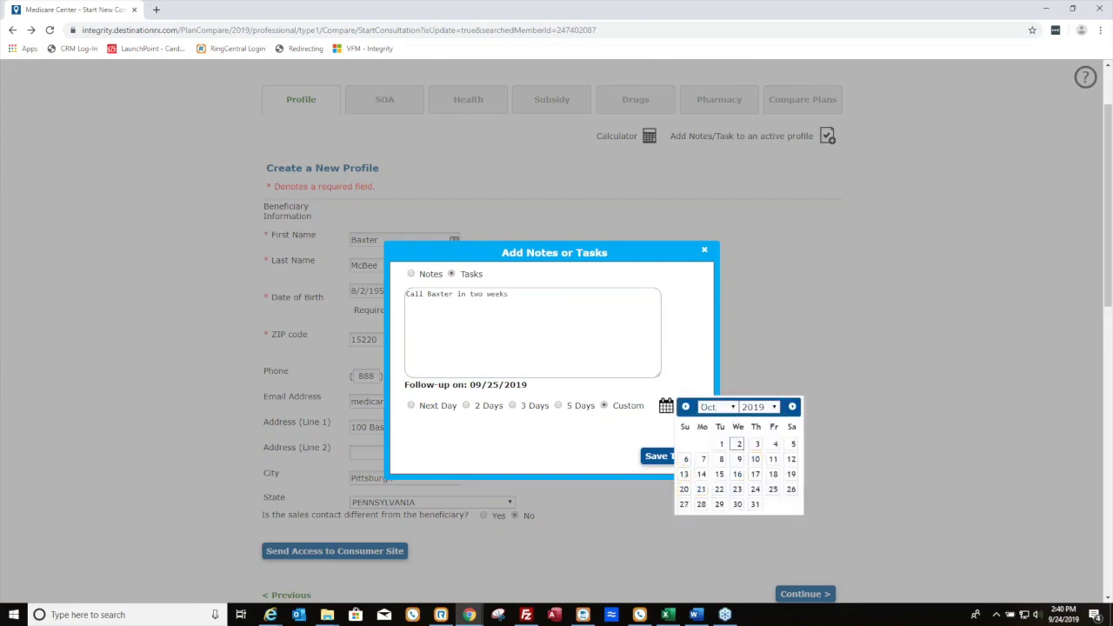
left_click(720, 458)
left_click(668, 457)
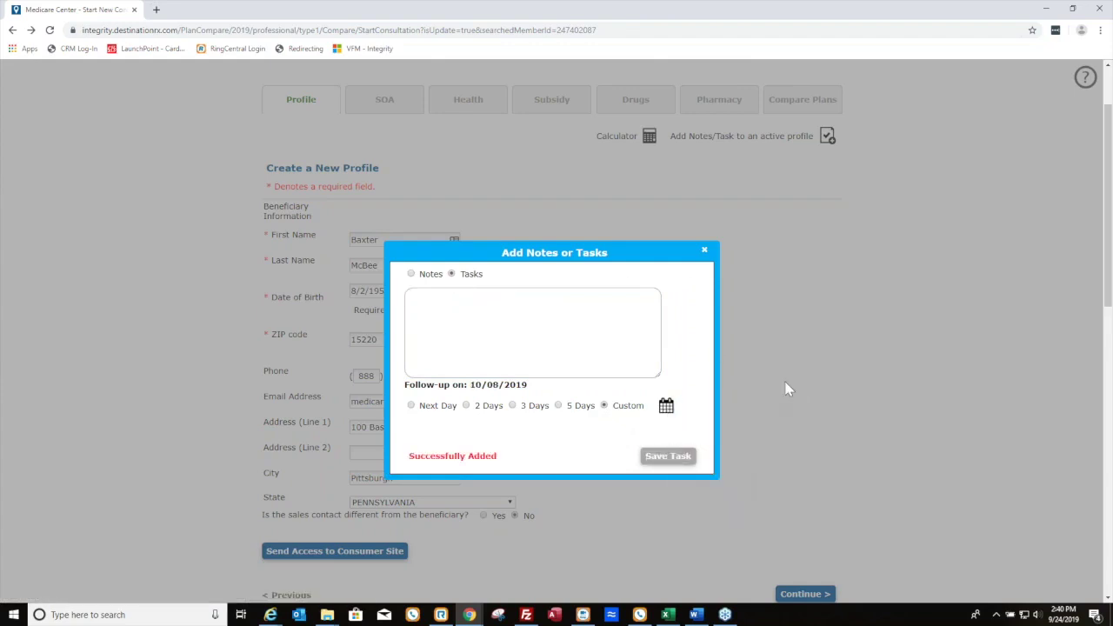
left_click(705, 252)
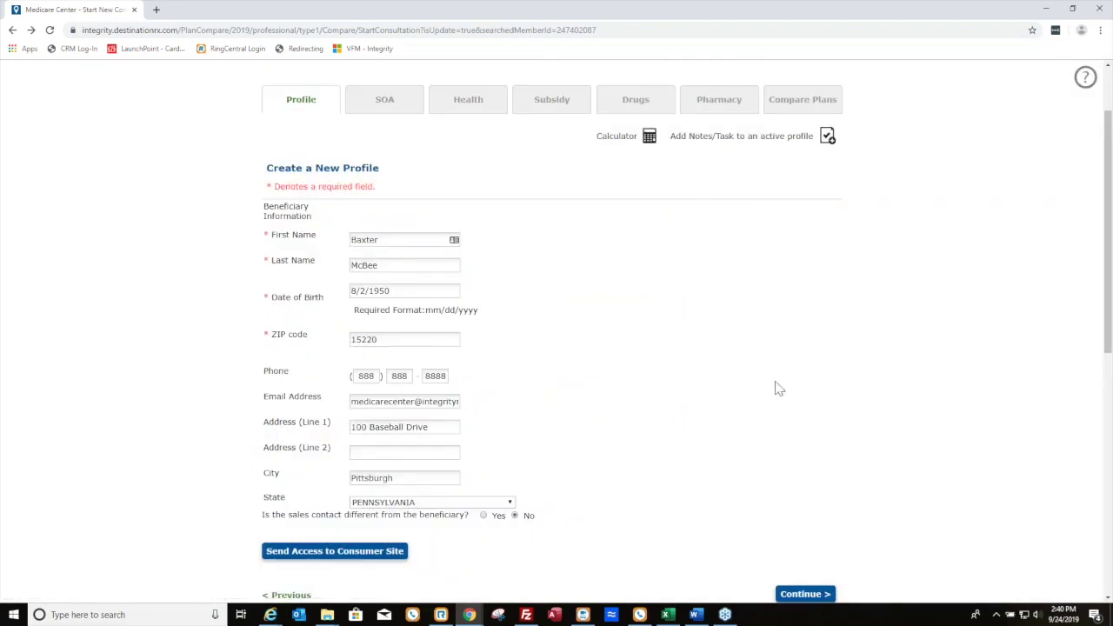
scroll(783, 385, "down", 3)
left_click_drag(653, 422, 260, 390)
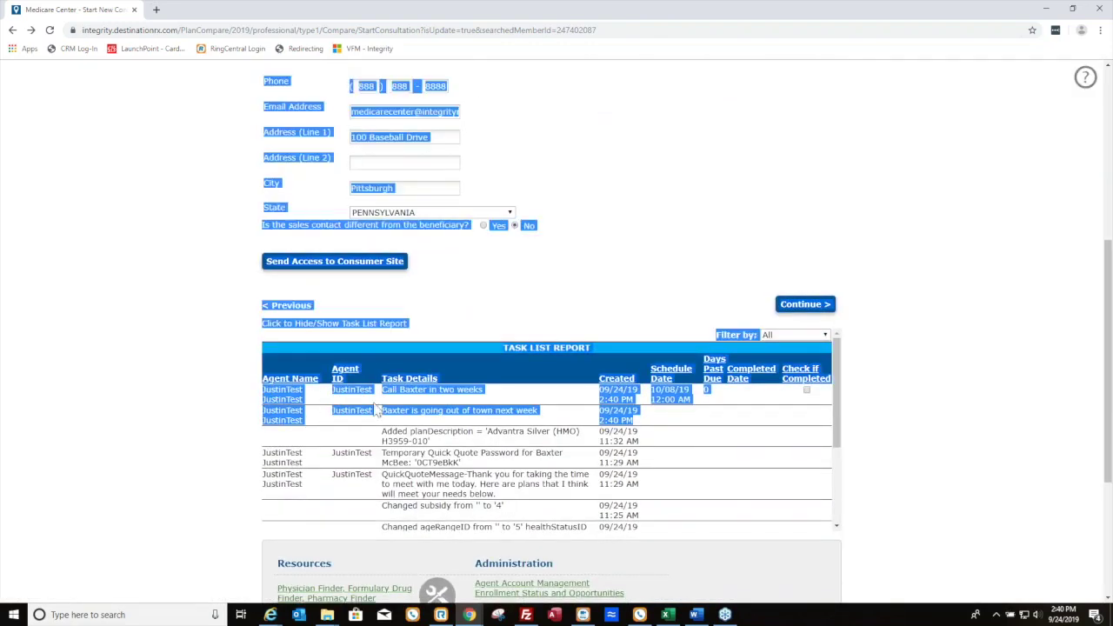
left_click(381, 411)
scroll(625, 430, "up", 1)
scroll(624, 430, "up", 5)
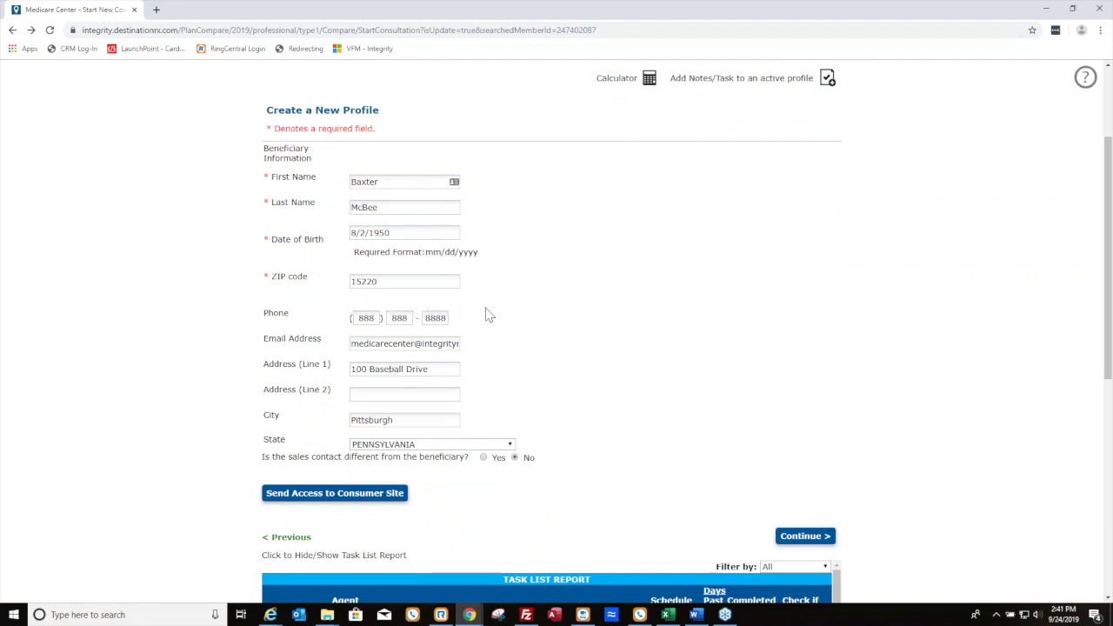
scroll(479, 316, "down", 1)
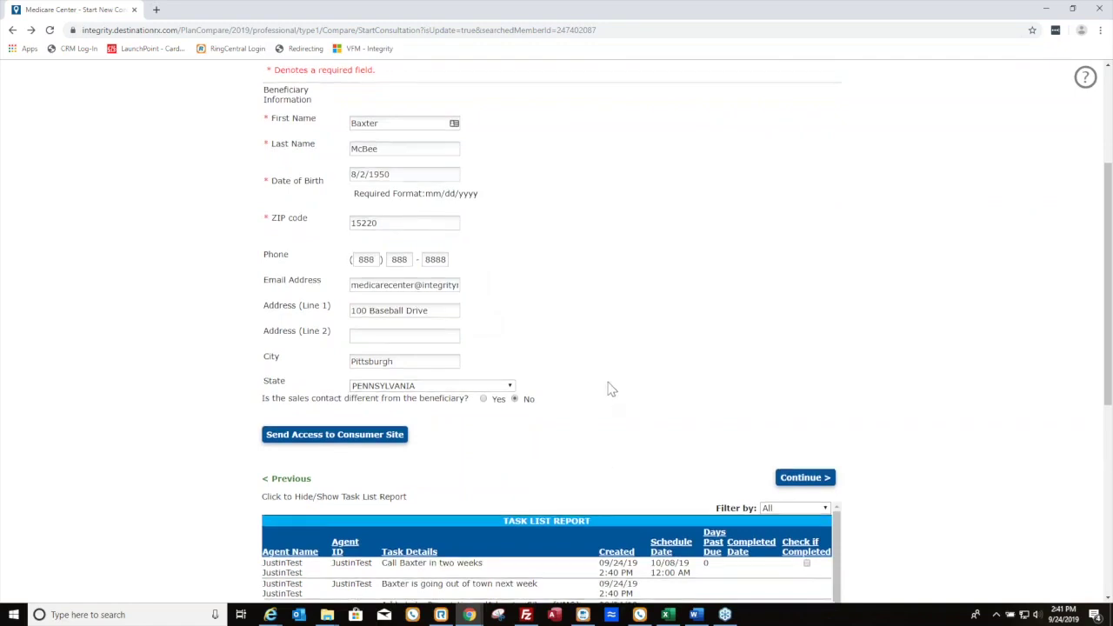
scroll(608, 387, "down", 1)
scroll(351, 243, "up", 5)
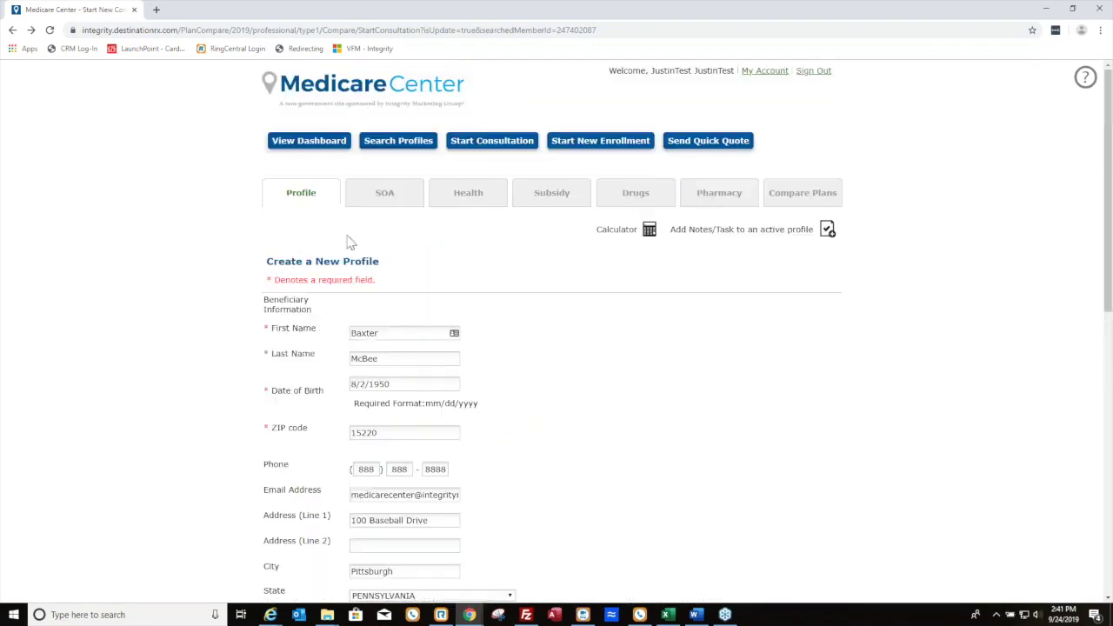
On the dashboard's task list, mark the new call-back task as completed
left_click(315, 153)
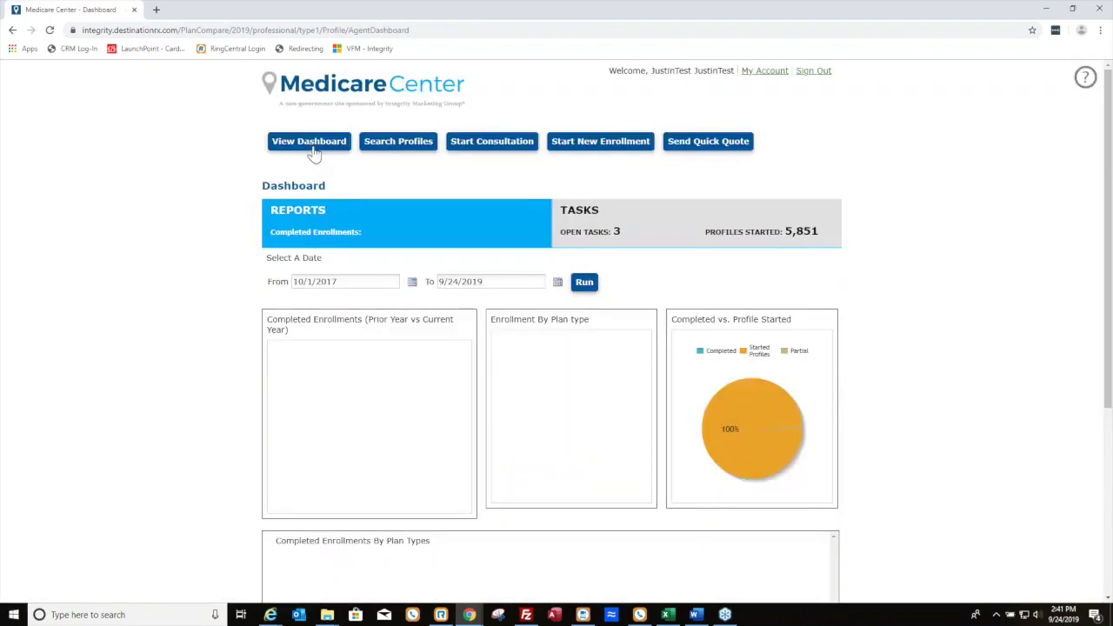
left_click(581, 215)
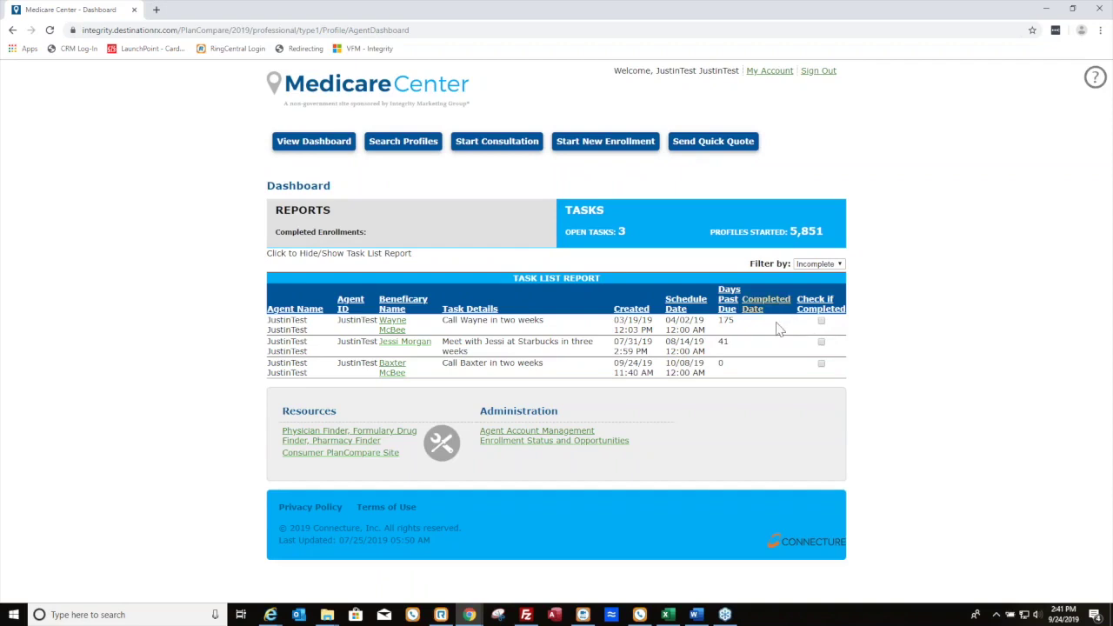
left_click_drag(447, 364, 515, 385)
left_click(821, 364)
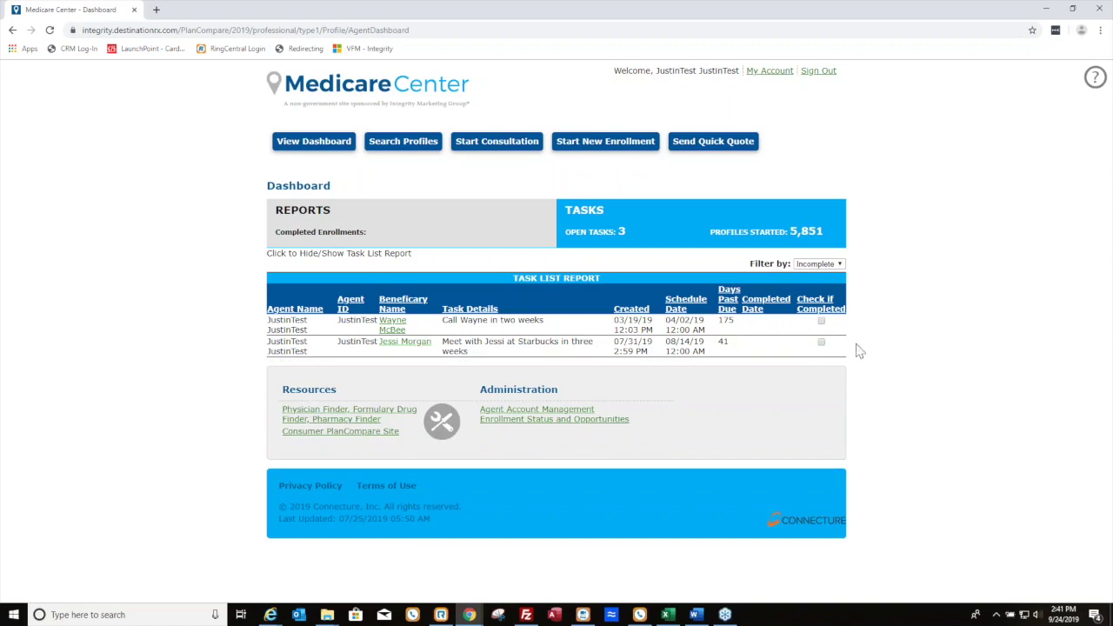
Switch the dashboard to the REPORTS view with its date range and enrollment charts
left_click(397, 227)
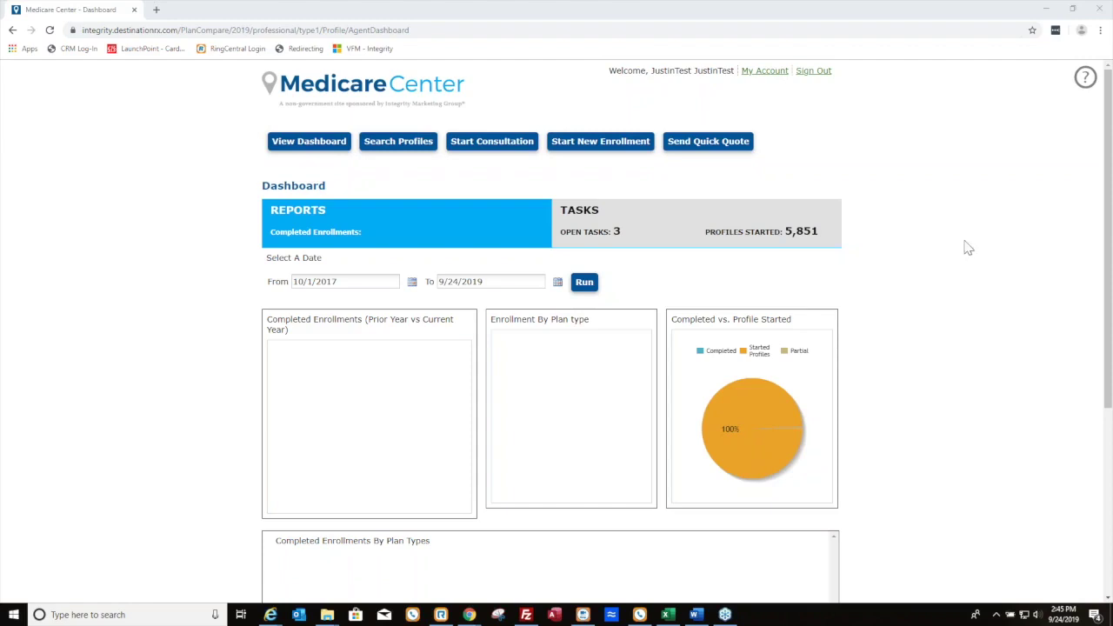
Open My Account to view agent details, site access and the role summary
left_click(769, 72)
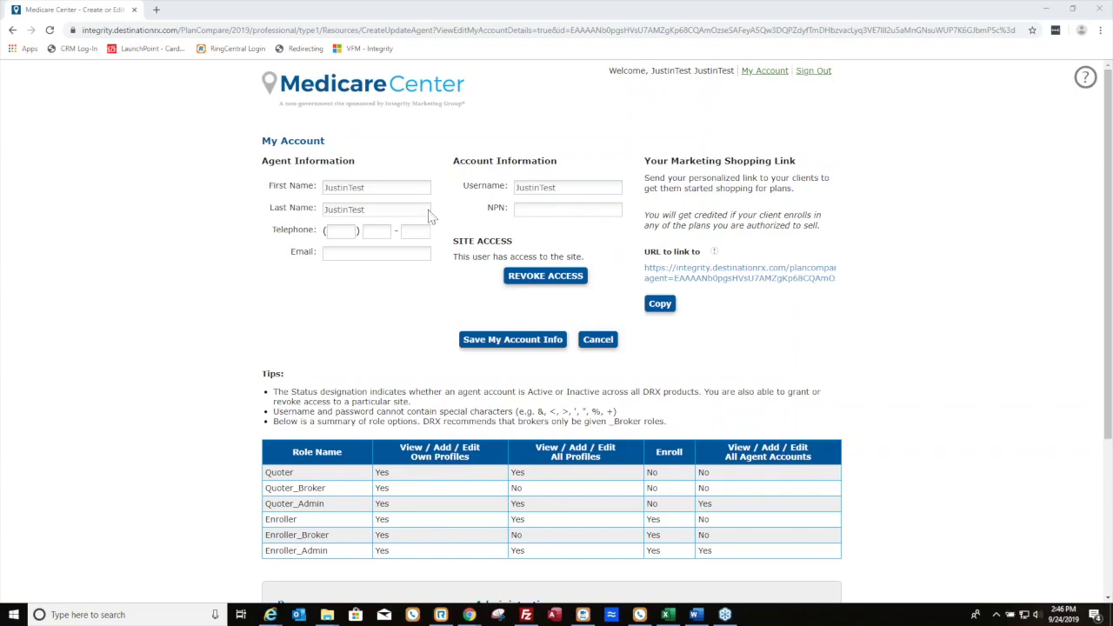
Go back to the agent dashboard showing 2 open tasks and 5,855 profiles started
left_click(8, 33)
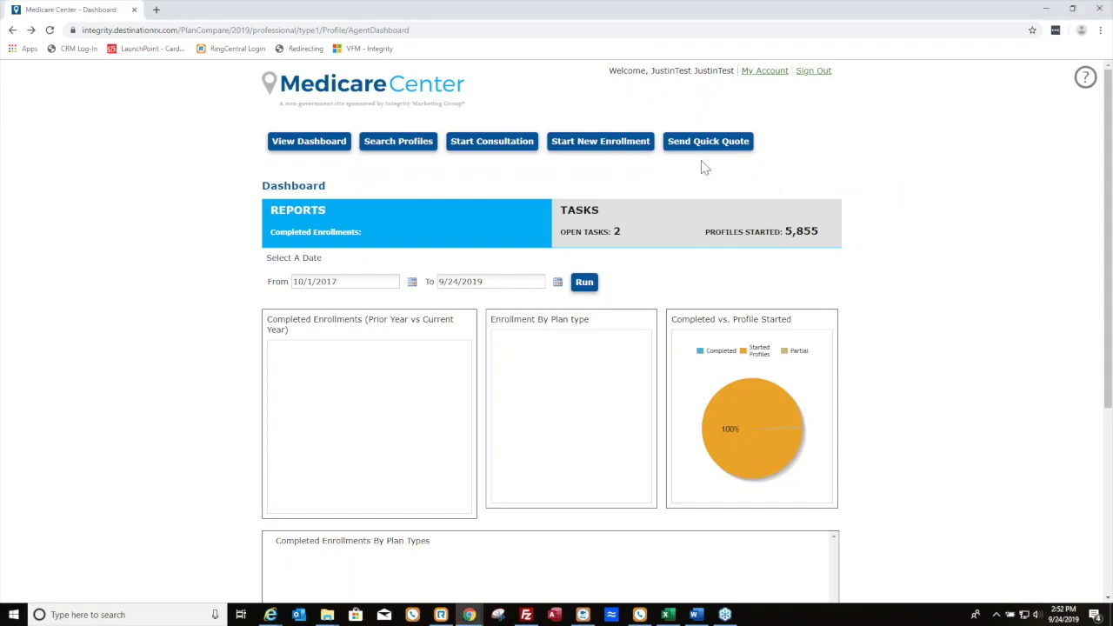
Search profiles by the beneficiary's first name, open their saved profile, then its plan comparison
left_click(481, 149)
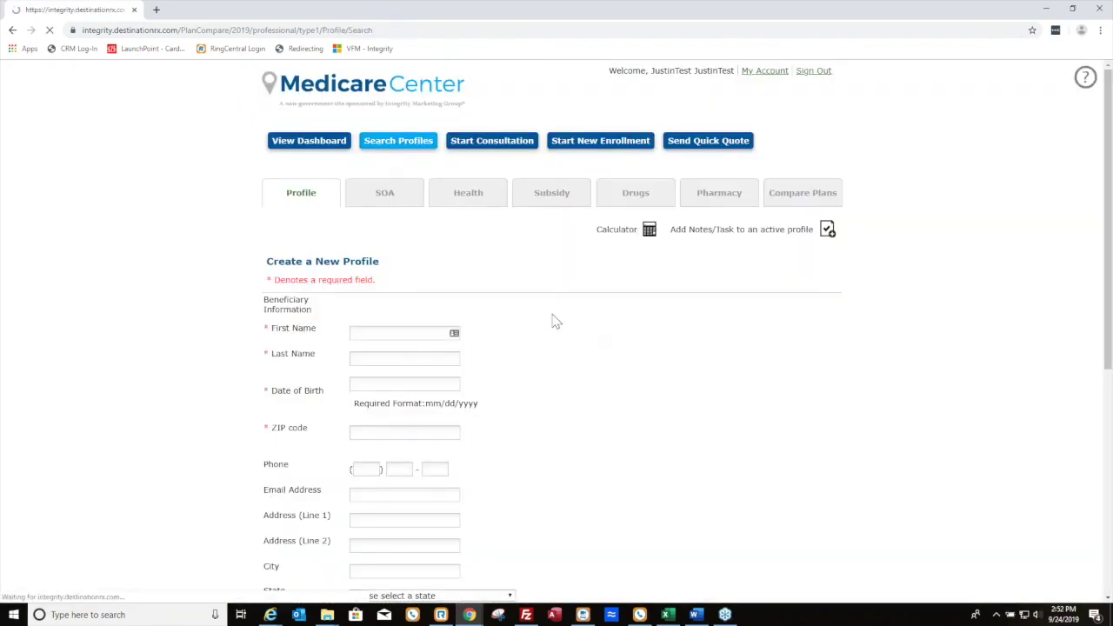
left_click(439, 211)
type("baxter")
left_click(267, 388)
left_click(314, 480)
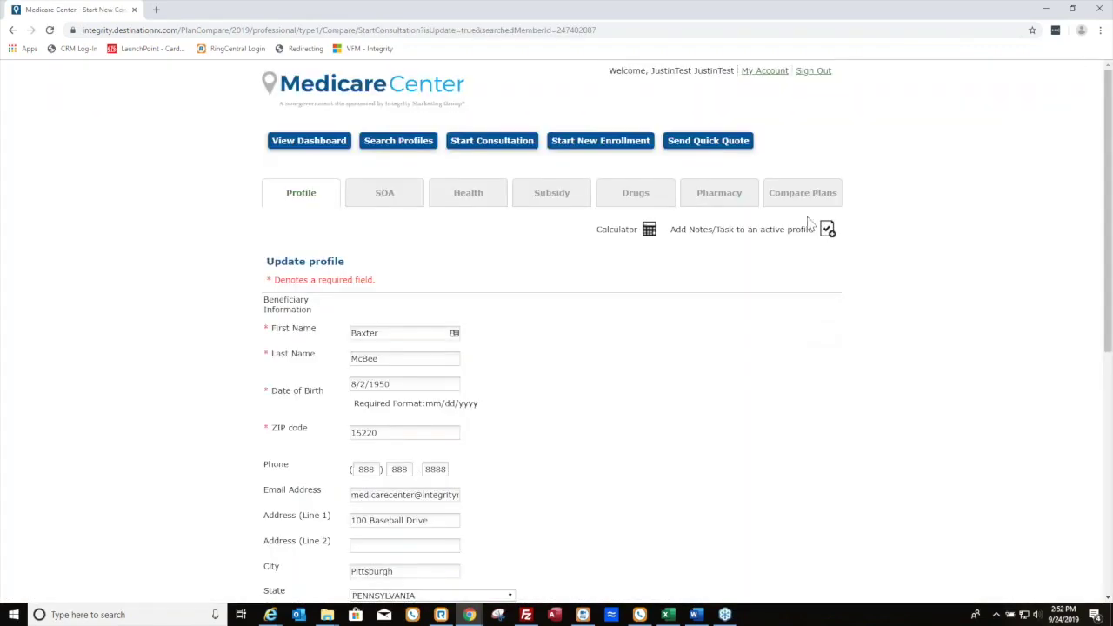
left_click(808, 205)
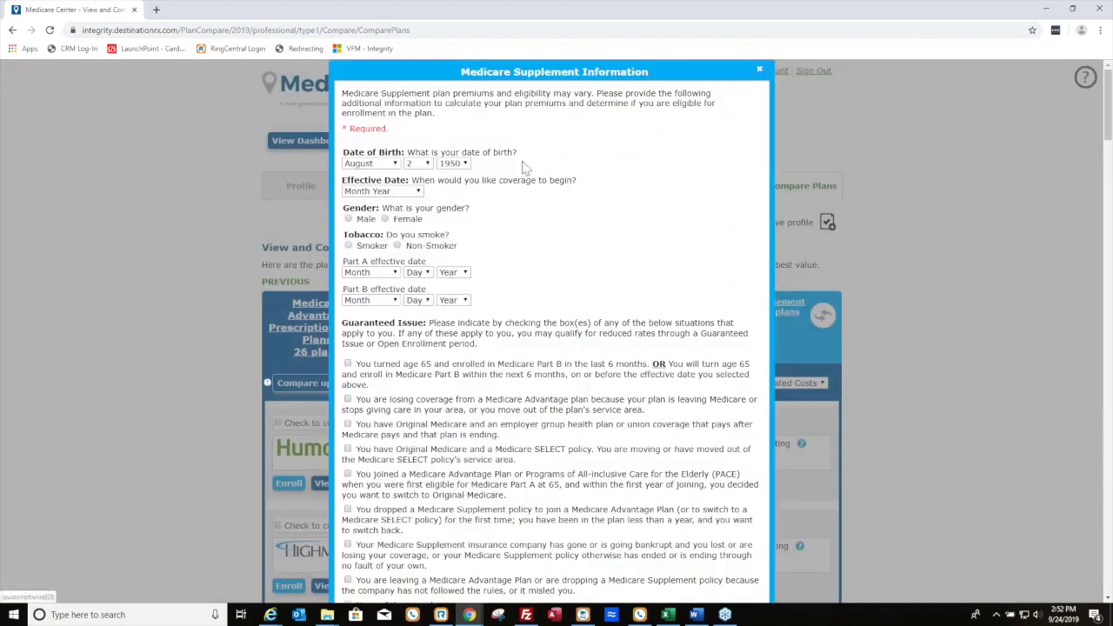
Close the Medicare Supplement Information questionnaire to reveal the 26 Medicare Advantage Prescription Drug plans
scroll(656, 249, "down", 3)
scroll(600, 269, "up", 1)
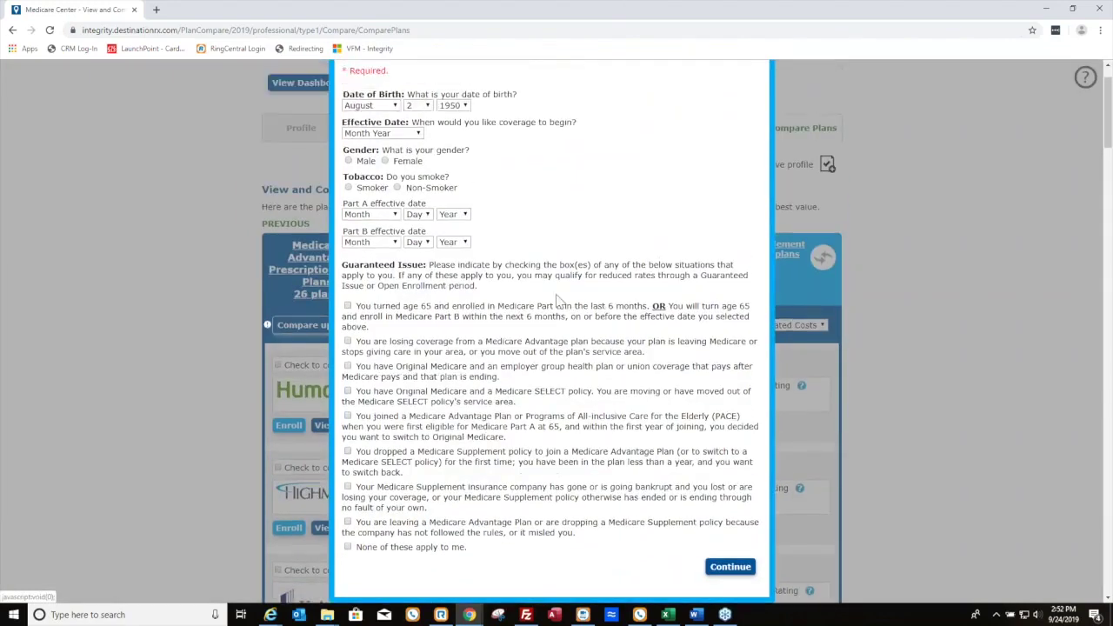
scroll(557, 298, "up", 1)
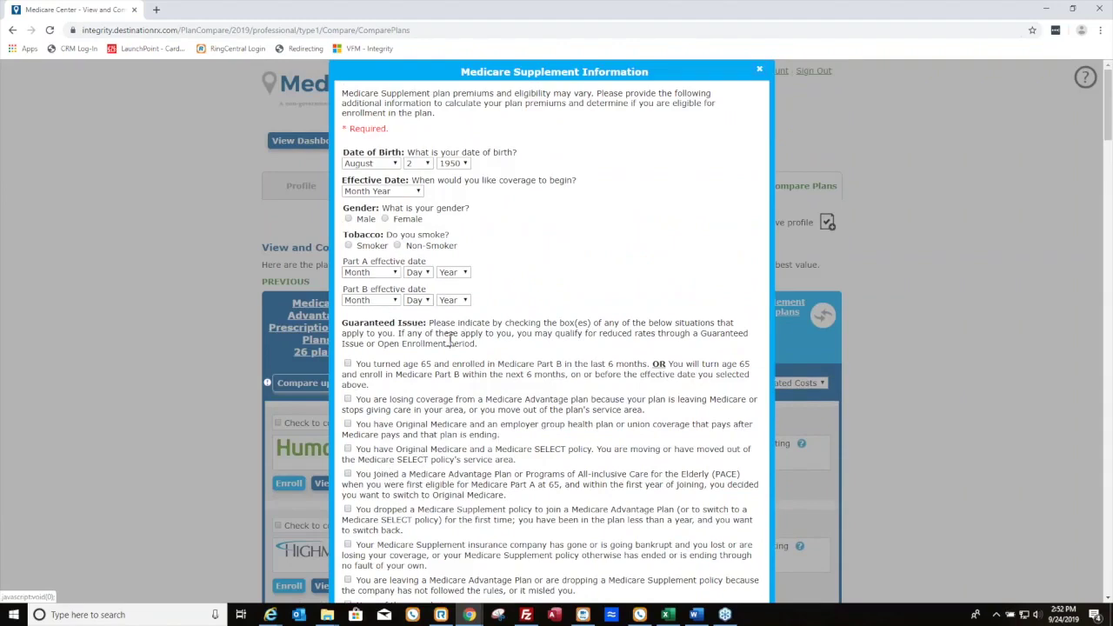
scroll(431, 492, "down", 1)
scroll(439, 485, "up", 1)
left_click(760, 71)
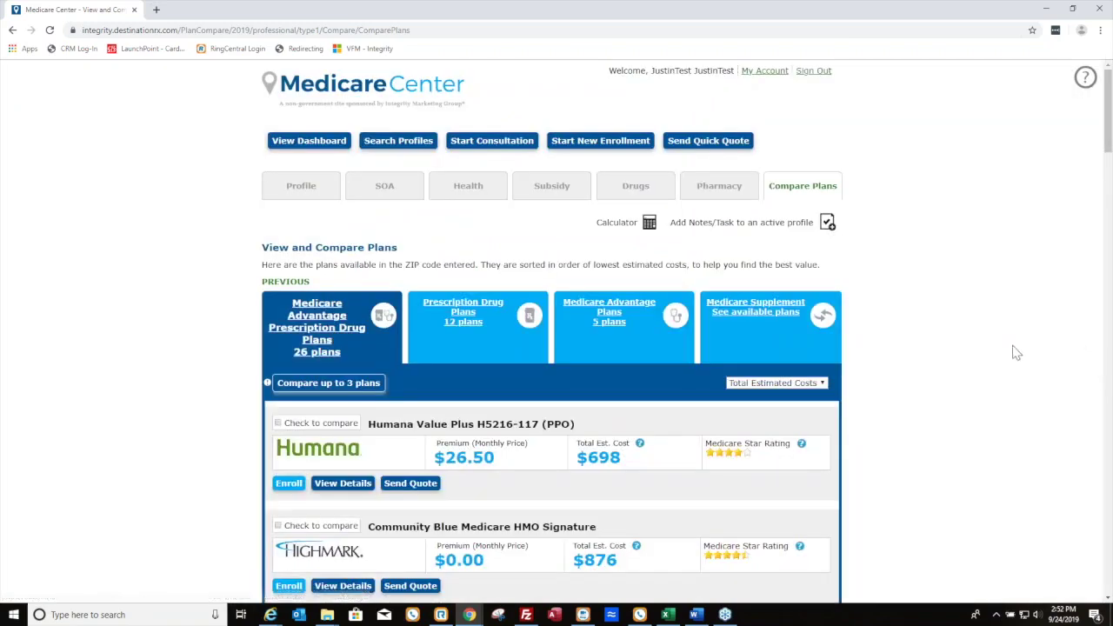